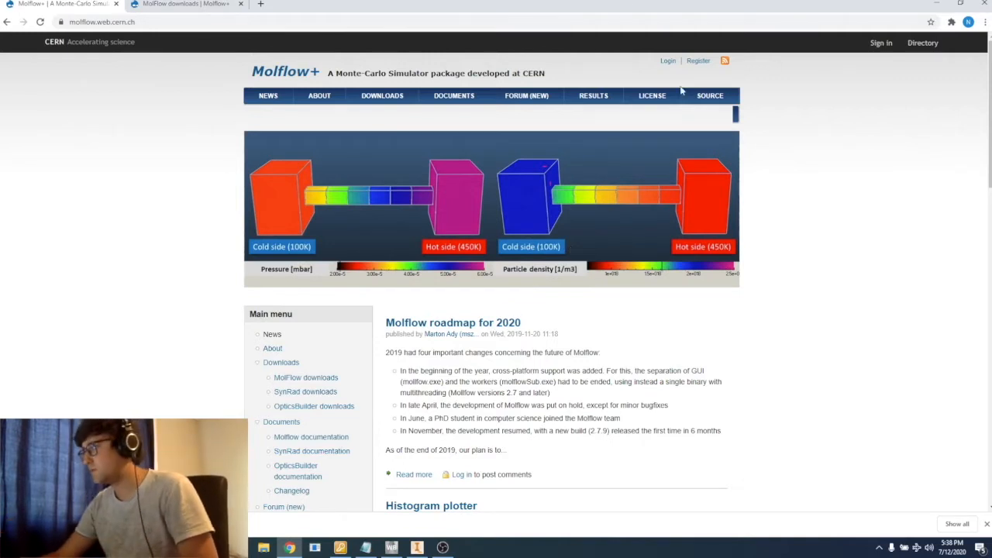
Look through the License, About and Downloads pages of the Molflow+ website
click(654, 99)
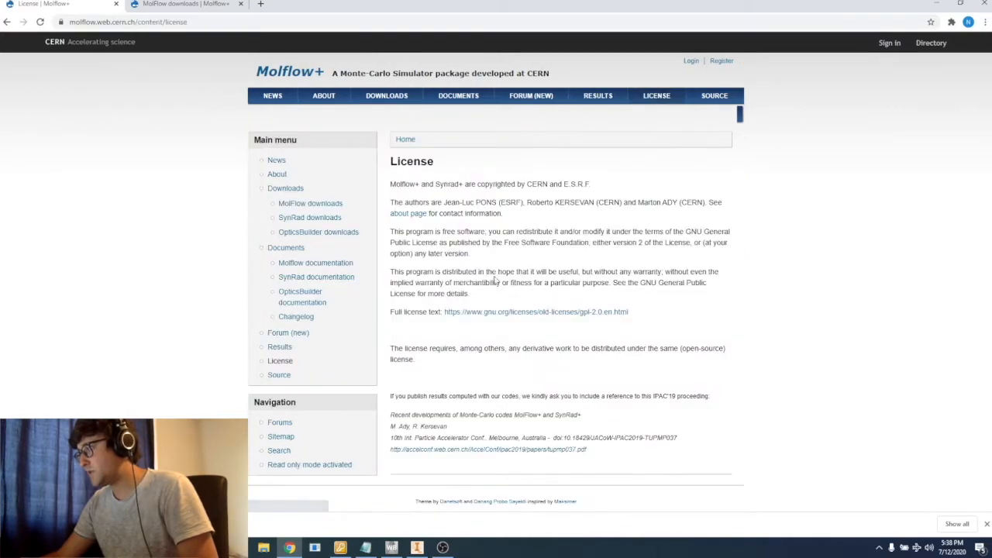
drag(398, 203, 541, 224)
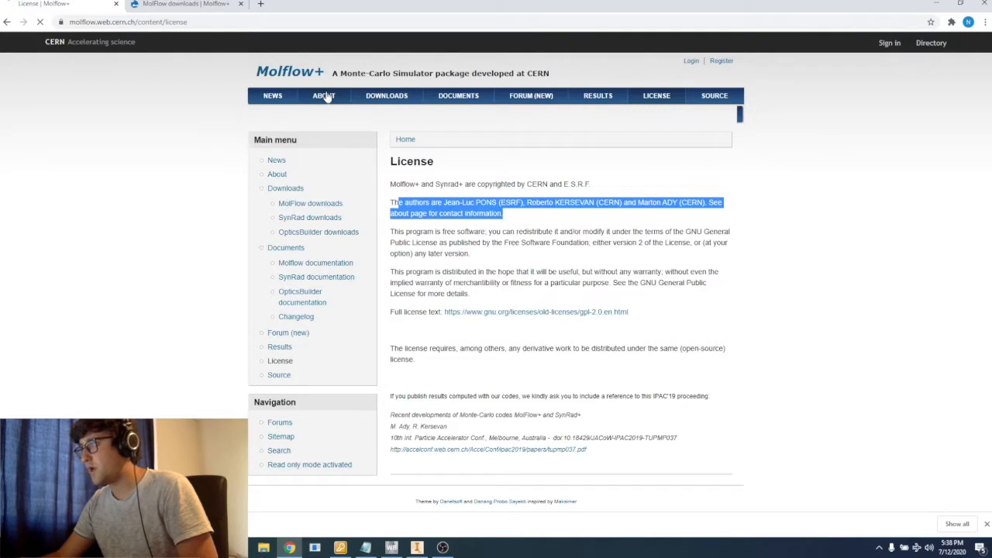
click(326, 96)
click(361, 101)
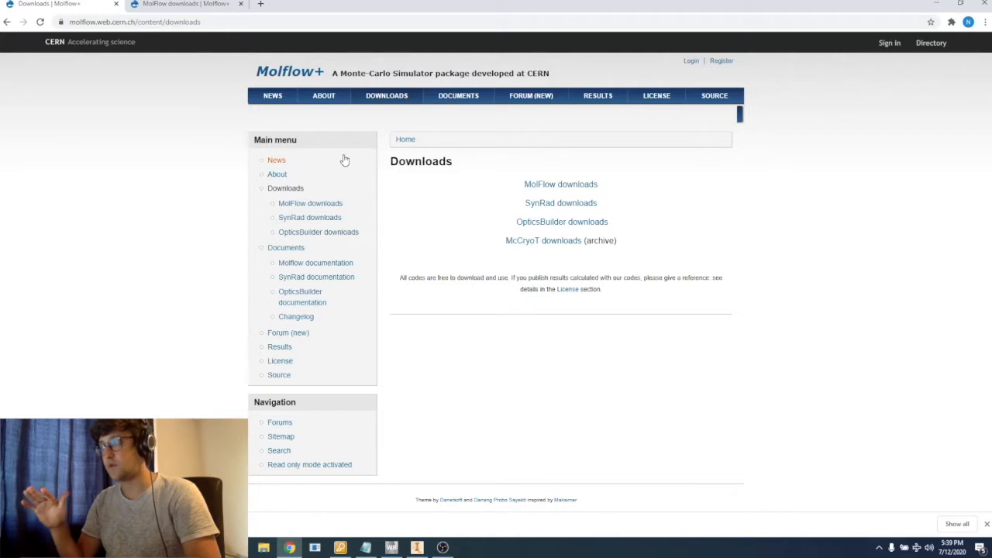
click(323, 94)
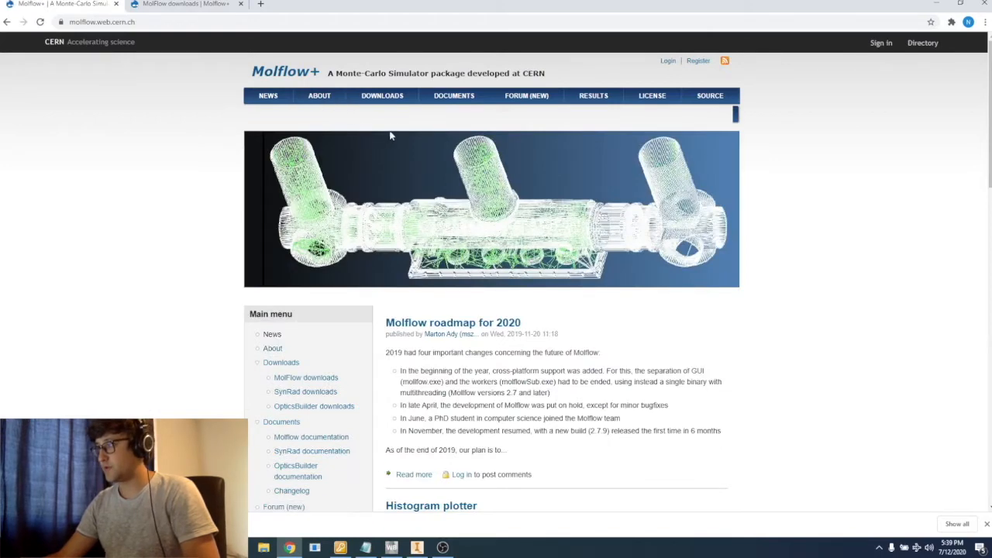
Open the MolFlow downloads page and download the Windows archive molflow_win_2.7.11.zip
click(382, 95)
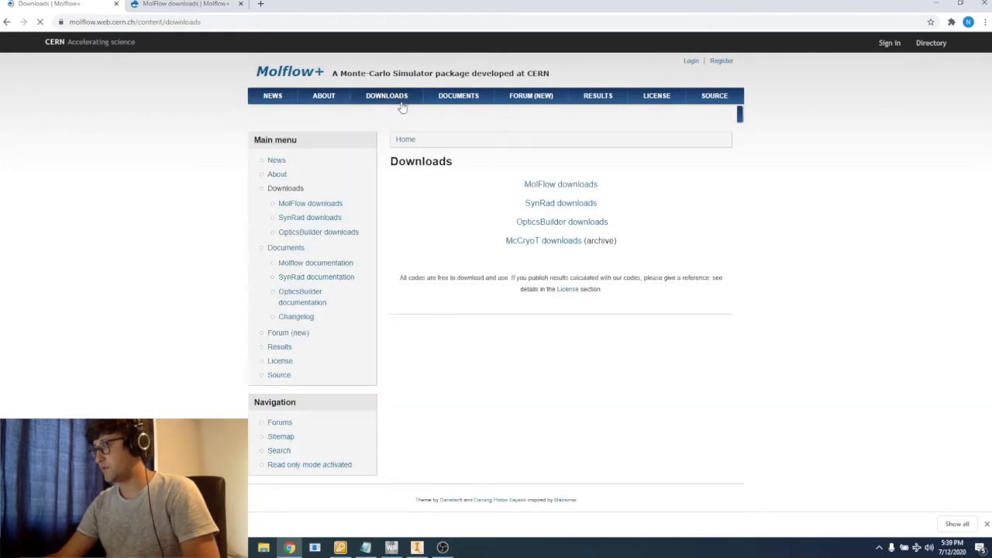
click(530, 184)
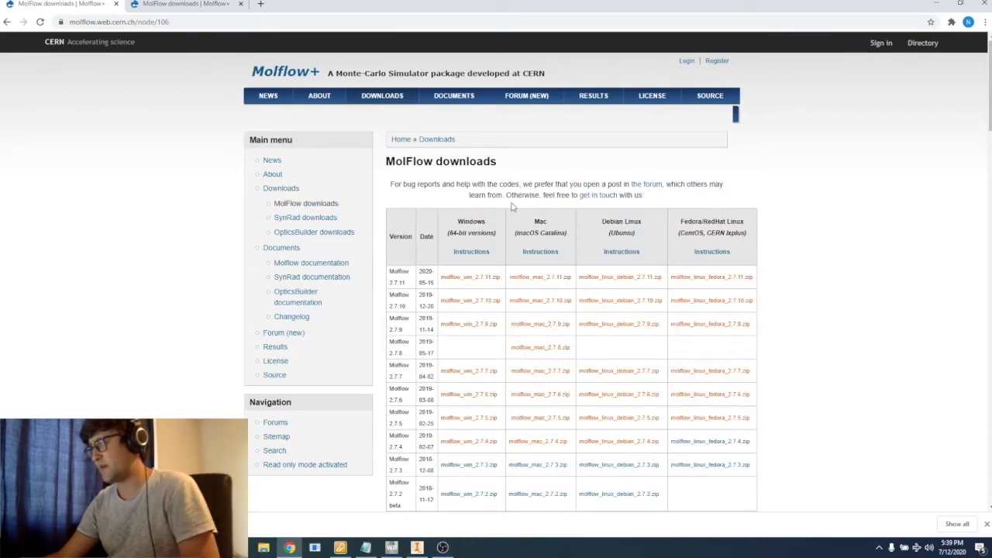
click(475, 277)
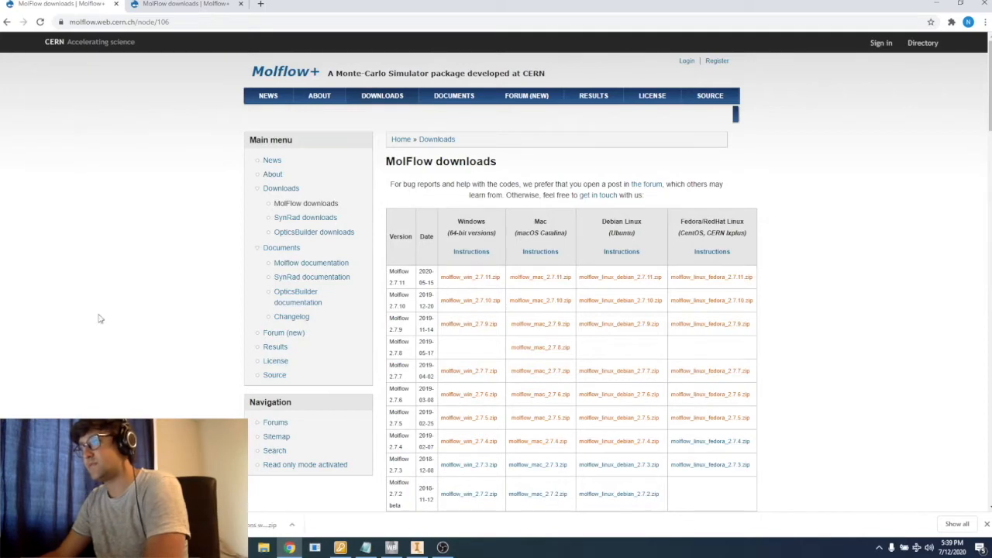
Shrink the browser window, place the downloaded Molflow archive on the desktop and minimize the OBS window
drag(727, 3, 689, 4)
drag(470, 527, 11, 128)
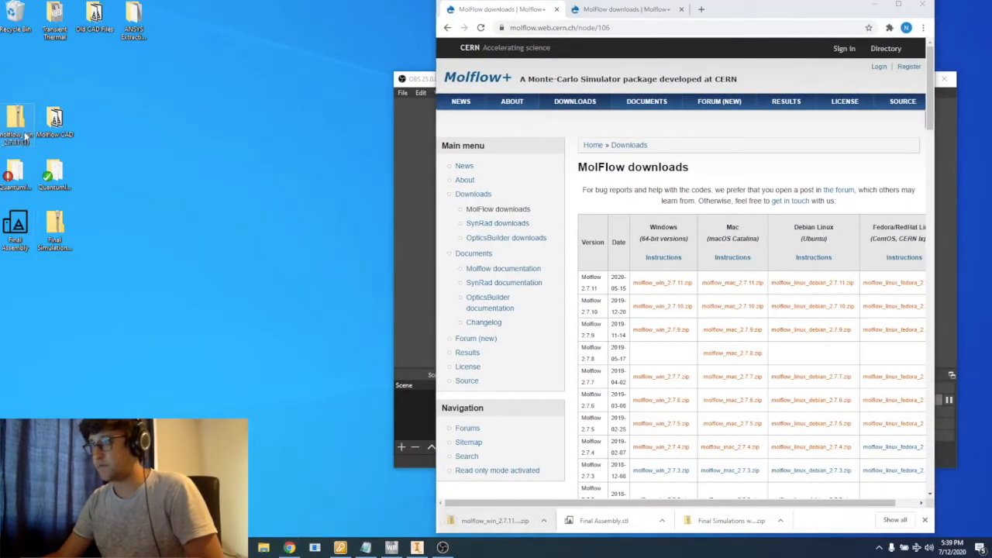
click(959, 132)
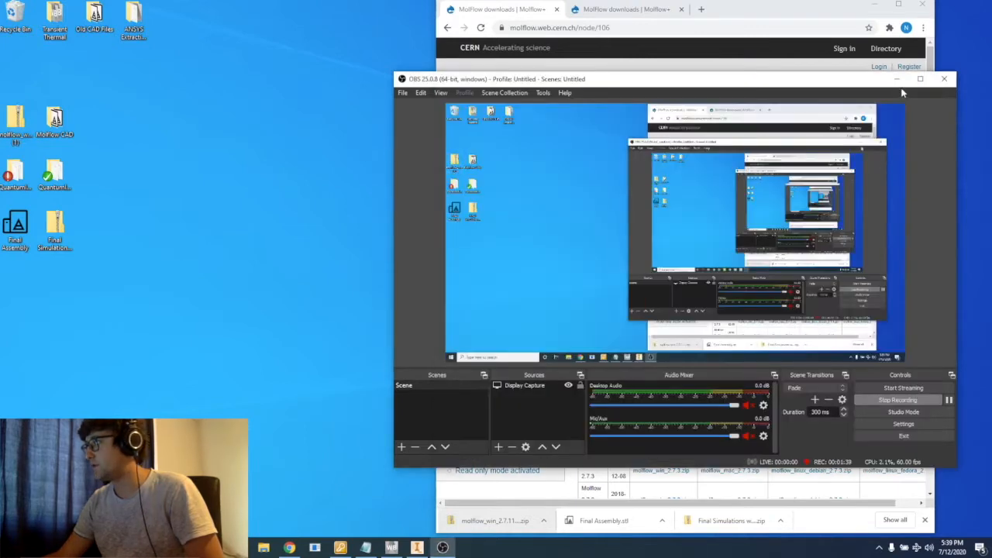
click(897, 80)
Extract the Molflow archive to the desktop, discard the zip file and put the extracted folder in its place
right_click(5, 119)
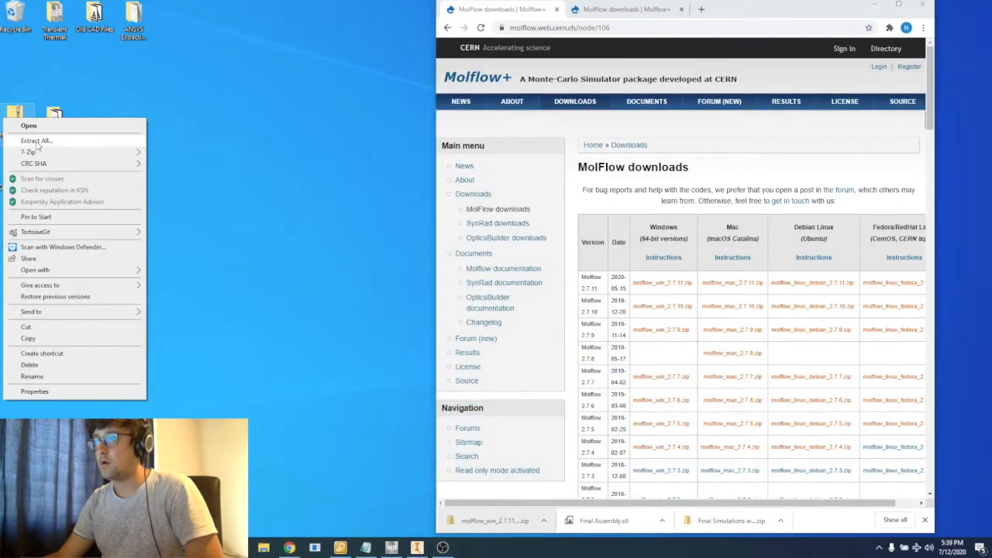
click(31, 141)
click(589, 372)
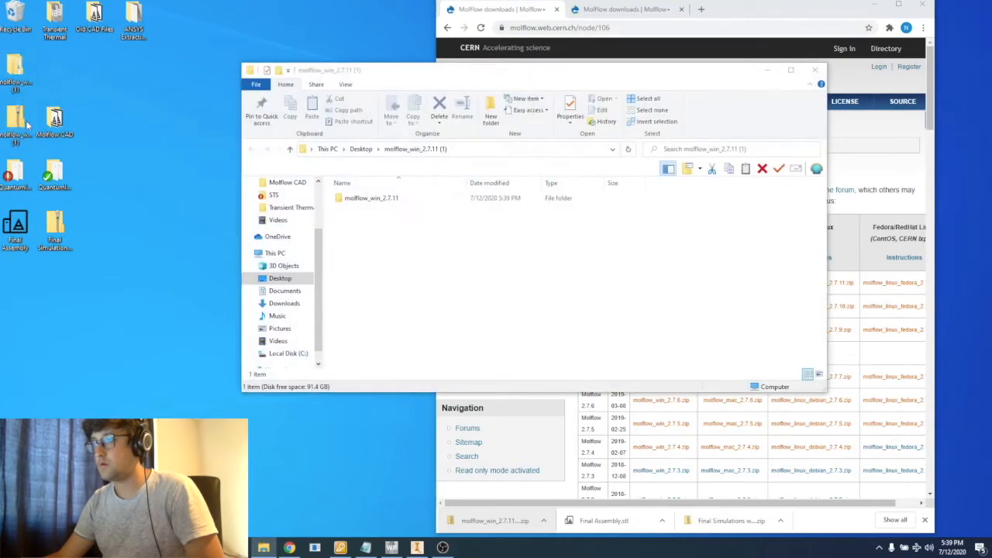
click(814, 70)
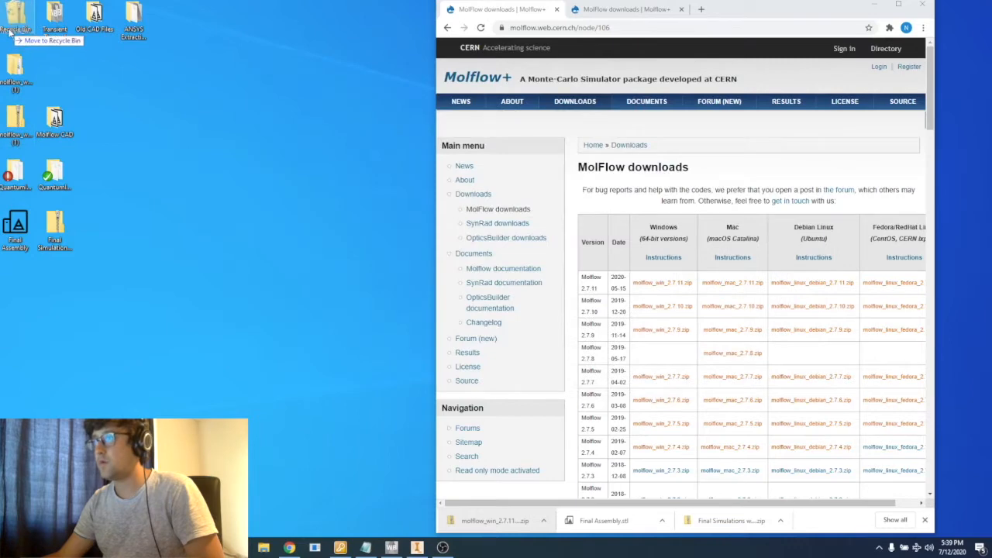
drag(12, 80, 17, 124)
Run molflow from the extracted molflow_win_2.7.11 folder, allowing it past SmartScreen, and close the folder window
double_click(18, 124)
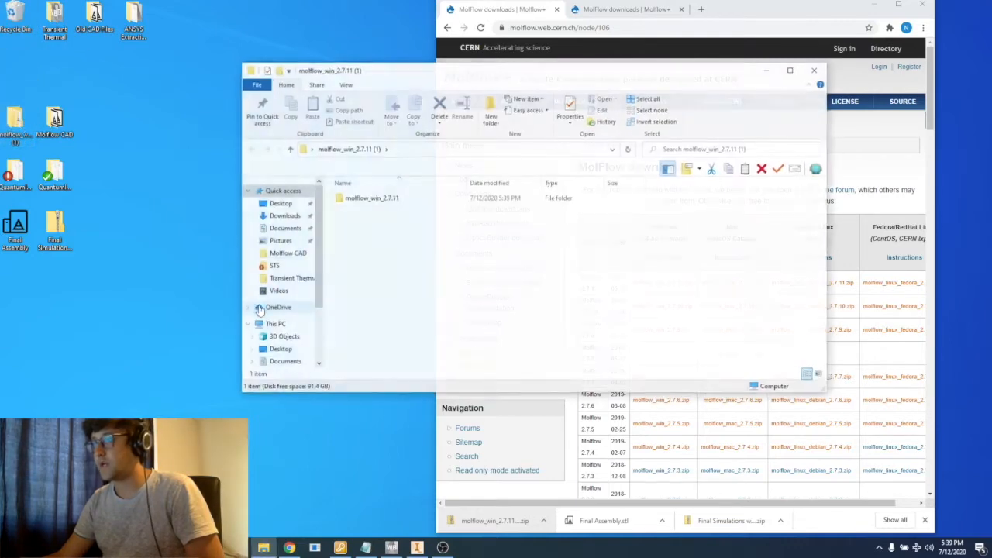
double_click(386, 199)
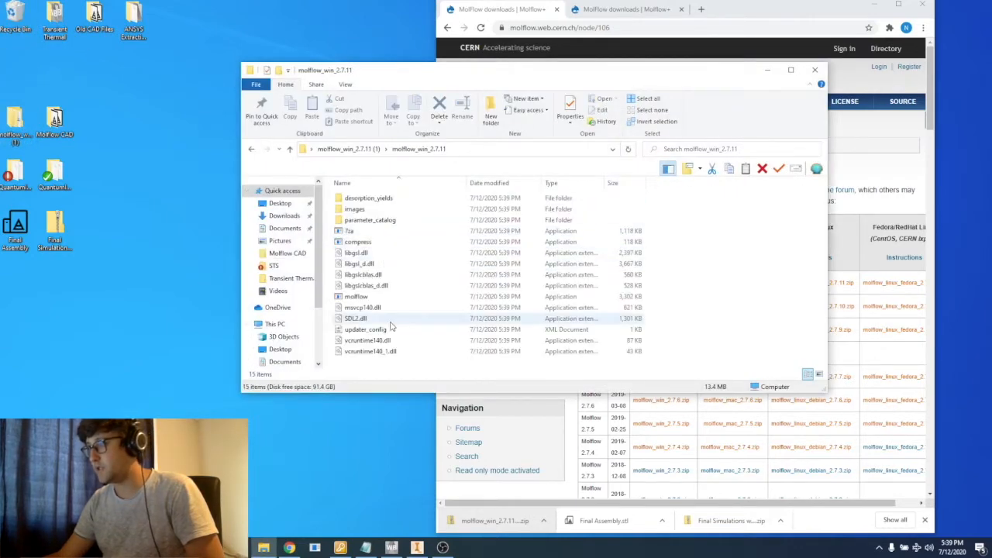
double_click(393, 296)
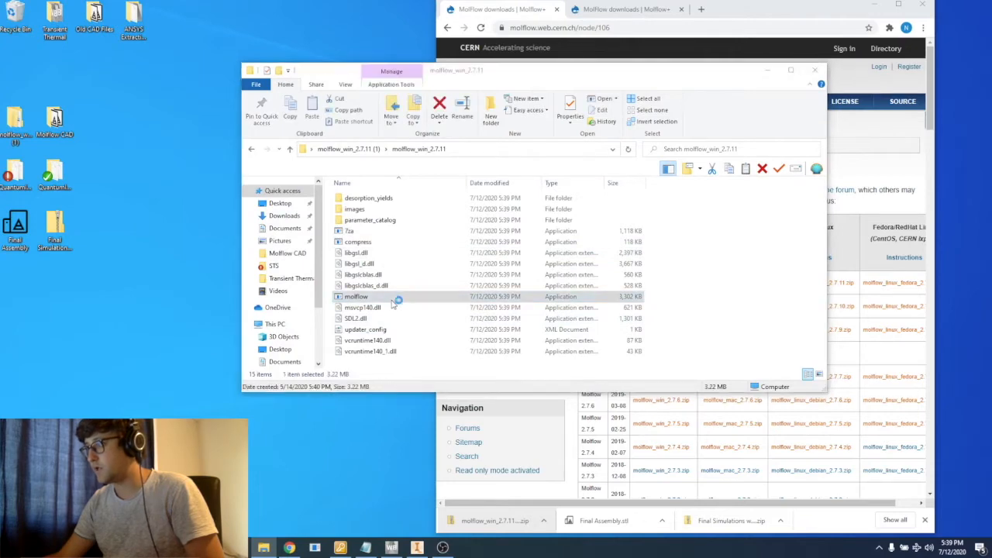
click(384, 195)
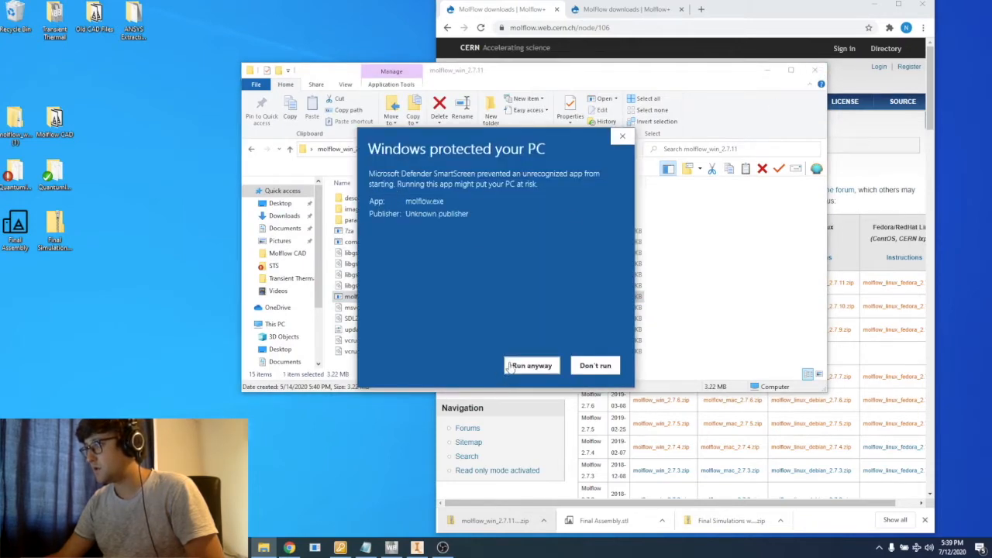
click(532, 365)
click(815, 69)
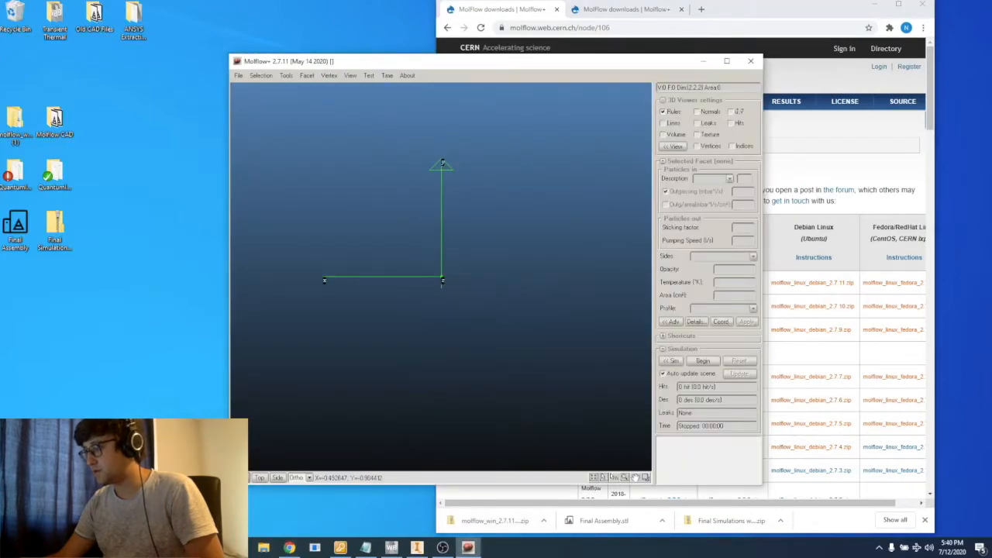
drag(437, 61, 438, 38)
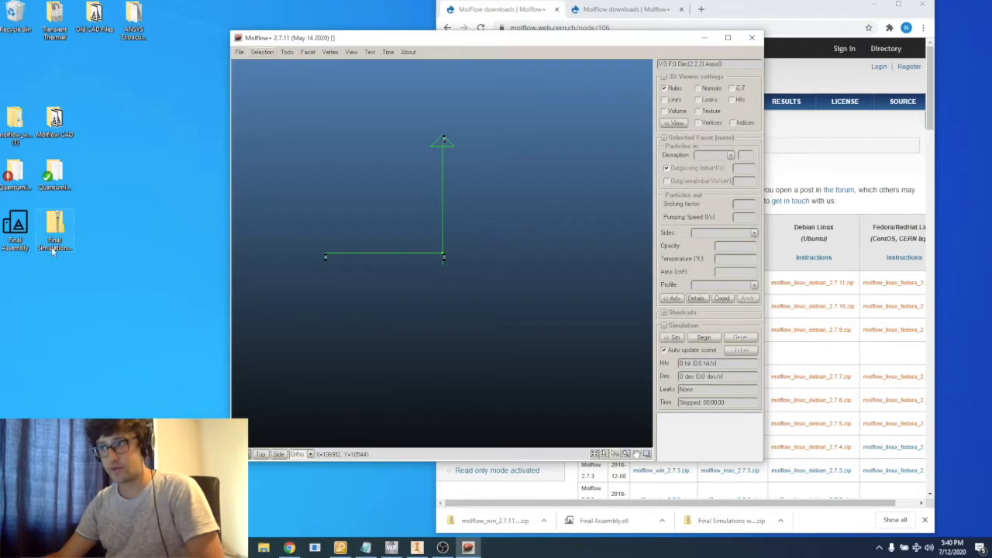
drag(358, 40, 371, 56)
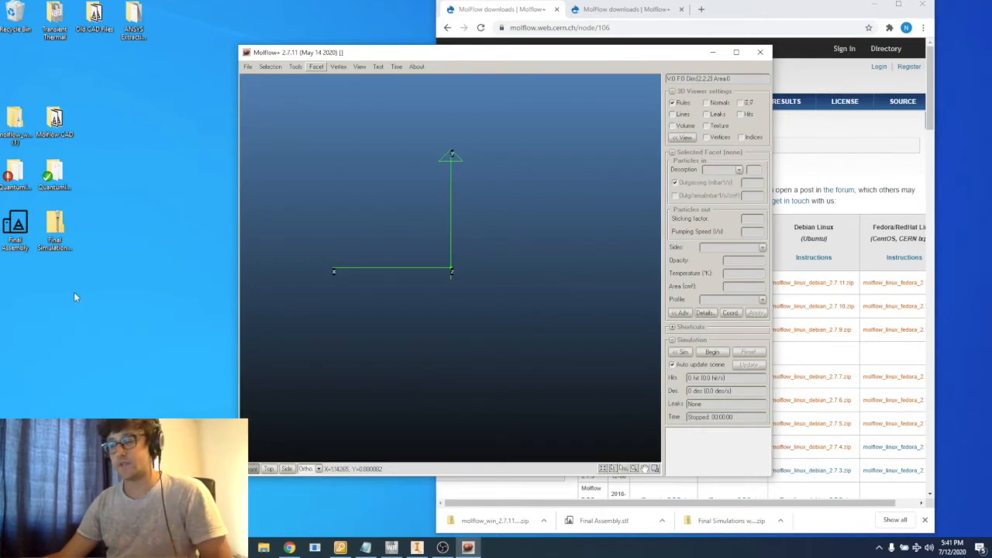
Load the Final Assembly STL file from the desktop in millimeters and close the collapse settings without collapsing
click(248, 67)
click(257, 88)
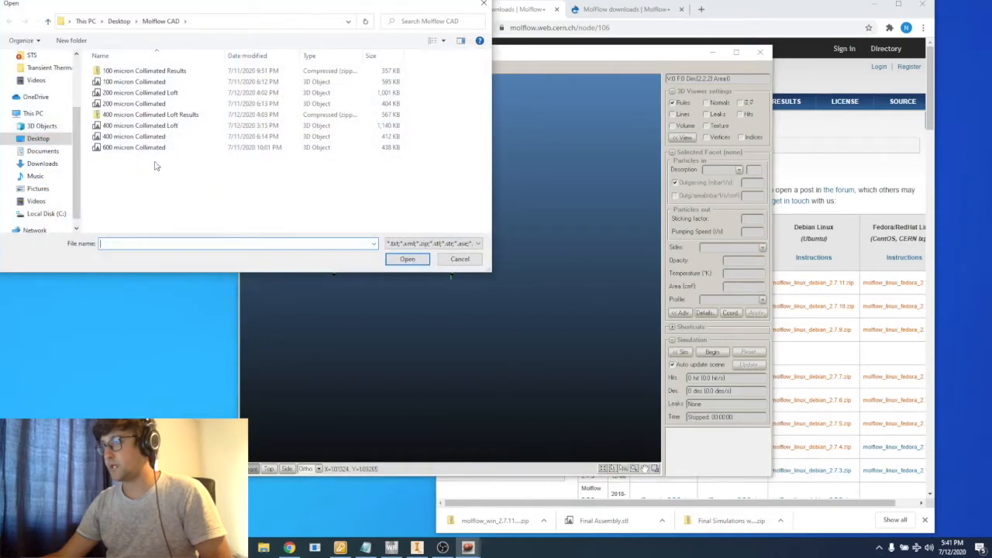
scroll(43, 86, up, 3)
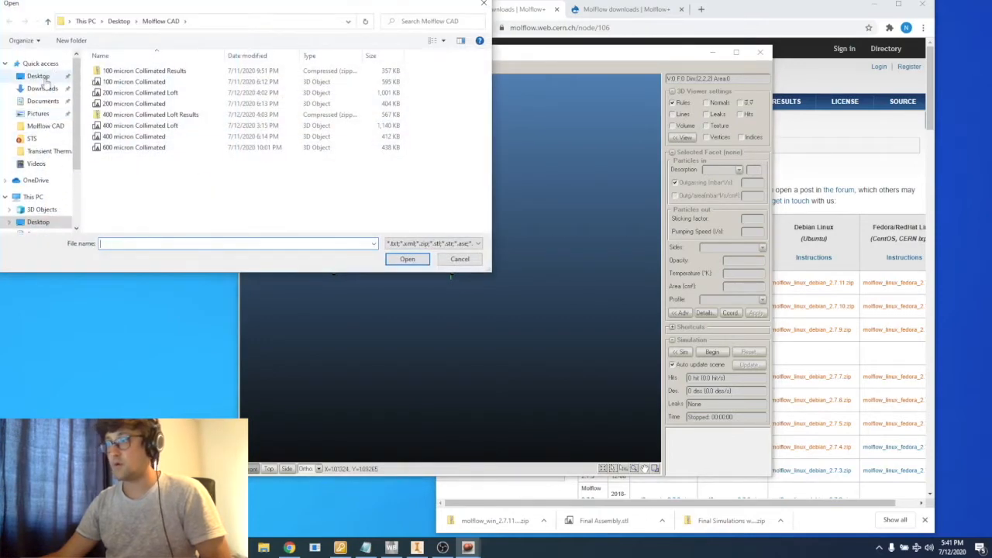
click(39, 76)
double_click(156, 149)
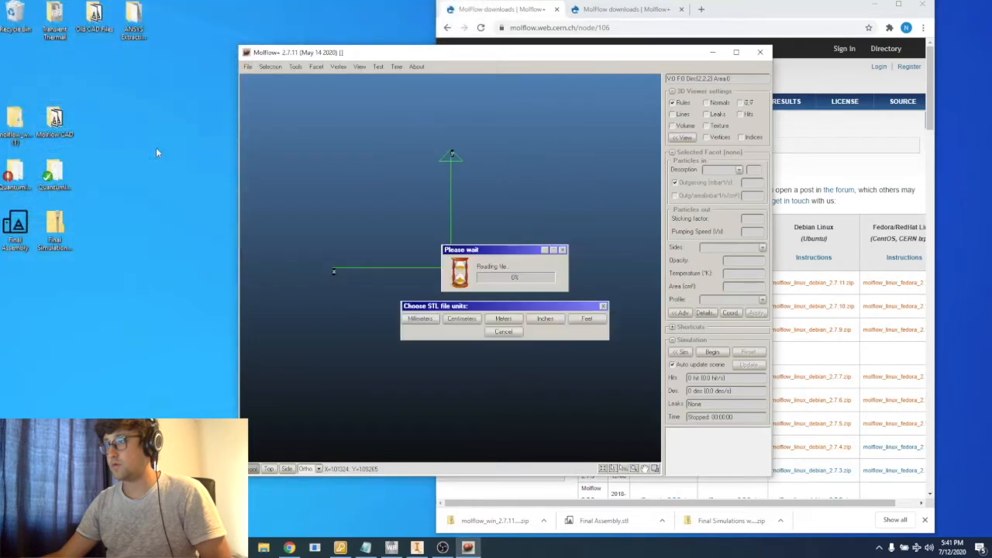
click(423, 320)
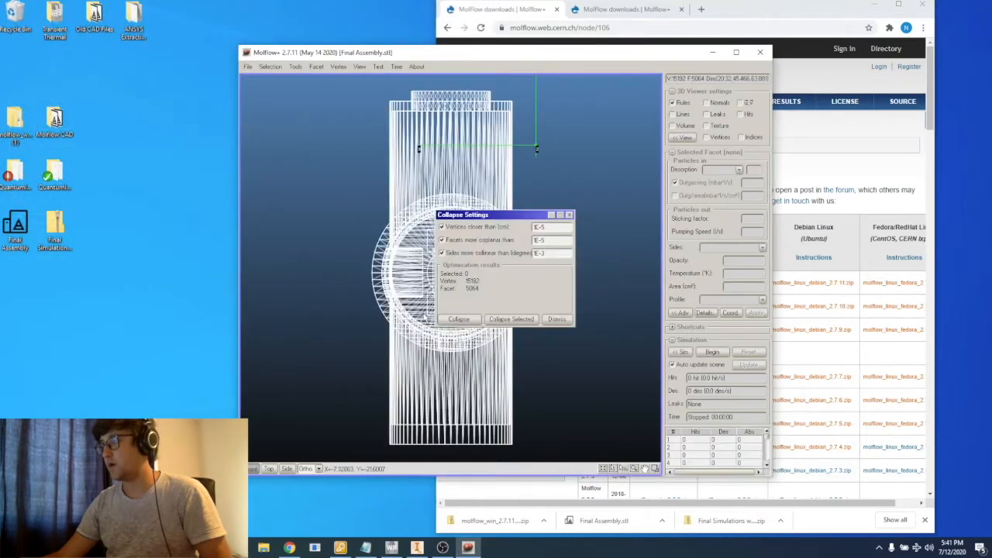
double_click(560, 58)
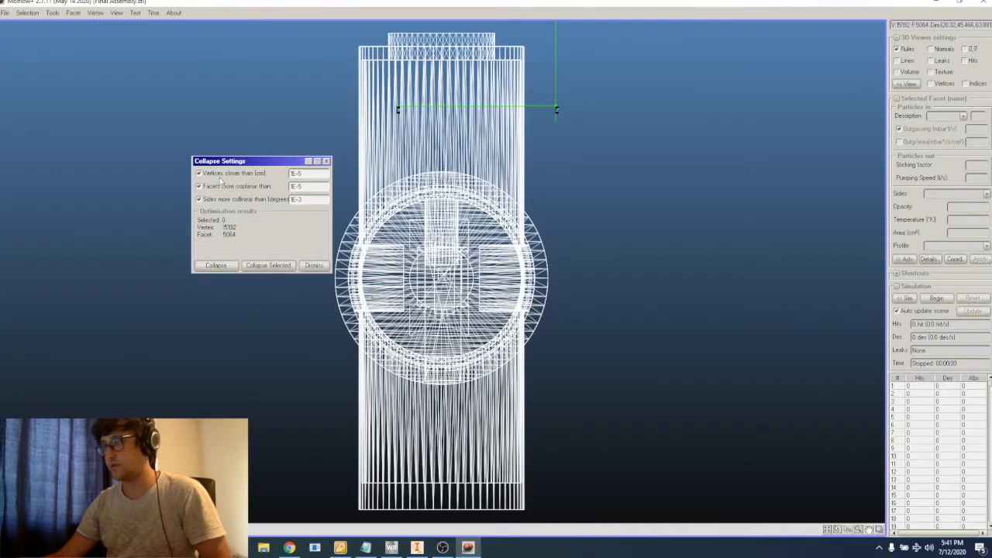
click(326, 161)
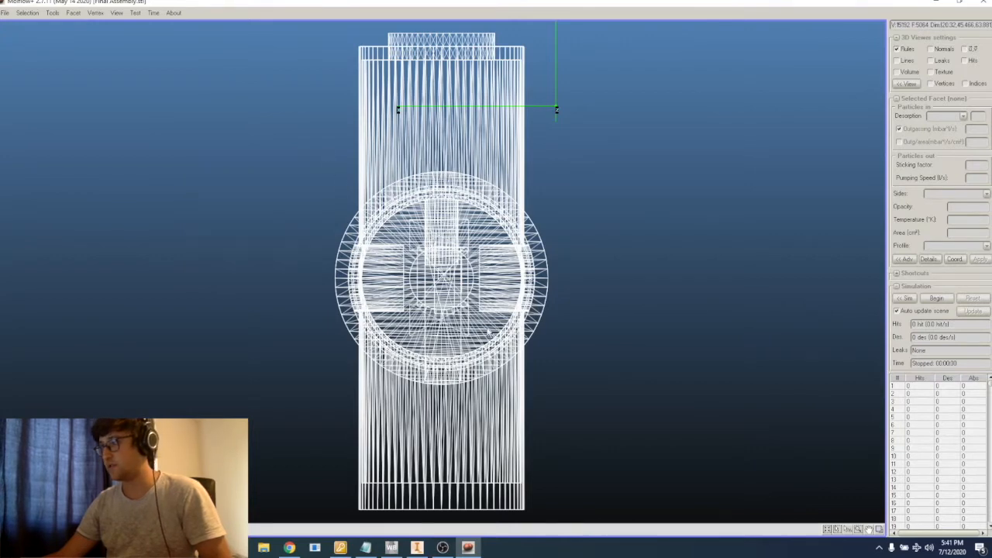
Examine the assembly's triangulated mesh in an angled view, picking one facet on the upper vertical tube and deselecting it
scroll(457, 331, down, 3)
right_drag(541, 341, 451, 355)
right_drag(472, 310, 659, 253)
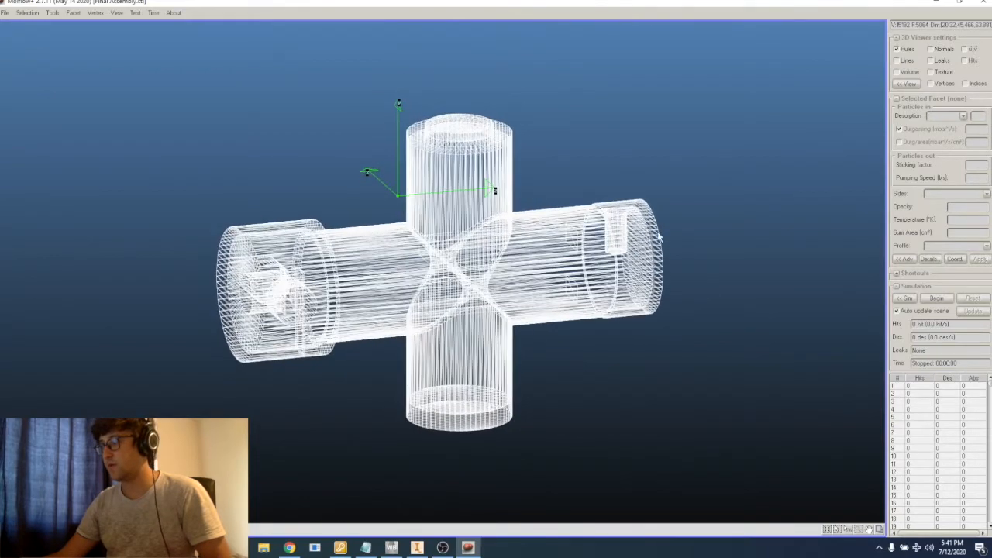
click(444, 226)
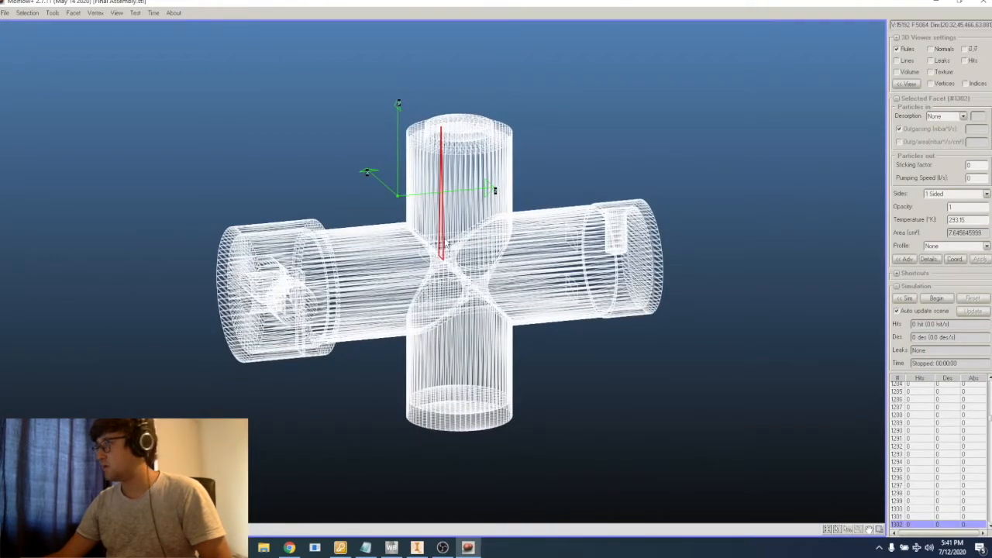
click(732, 266)
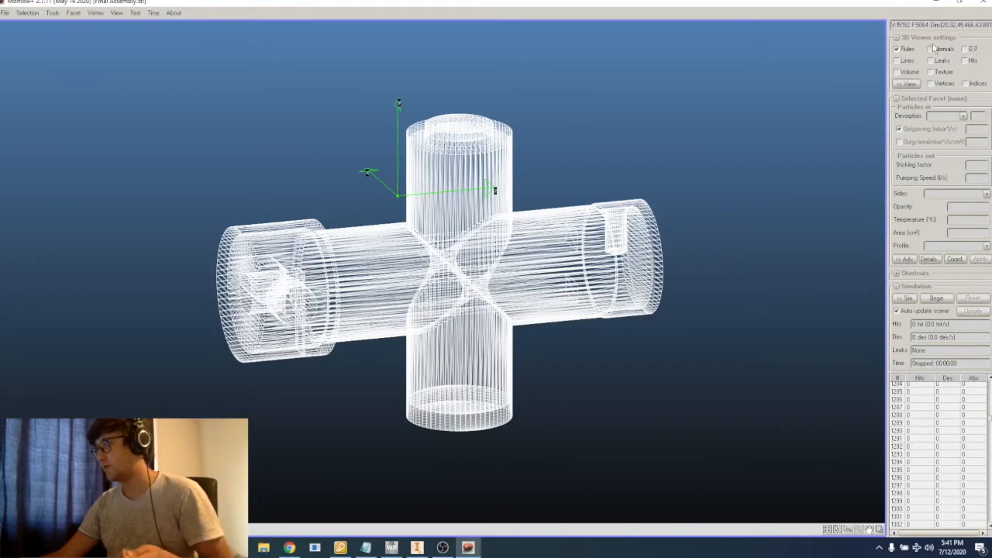
Hide the rules, show lines and normals, and select a facet near the small block to inspect its normal
click(899, 50)
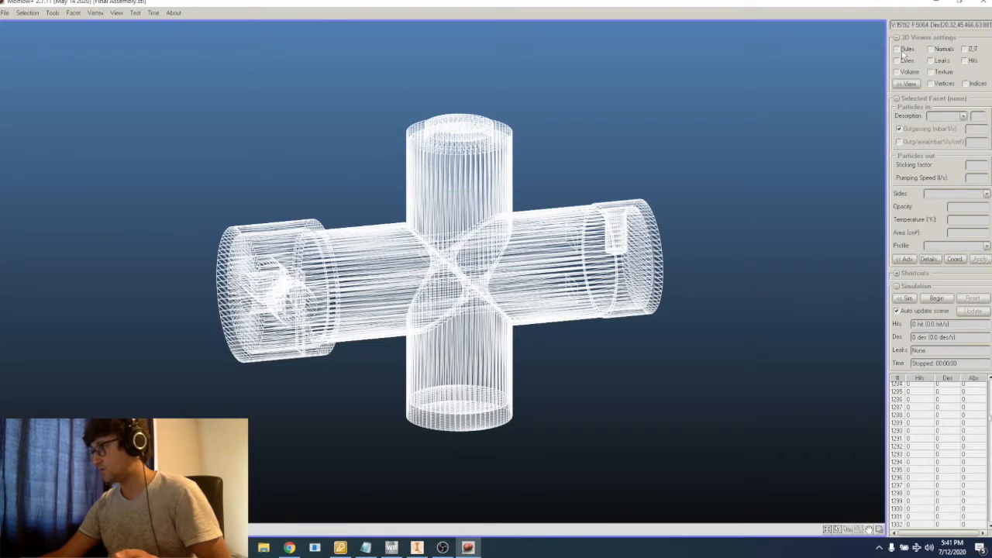
click(901, 51)
click(901, 52)
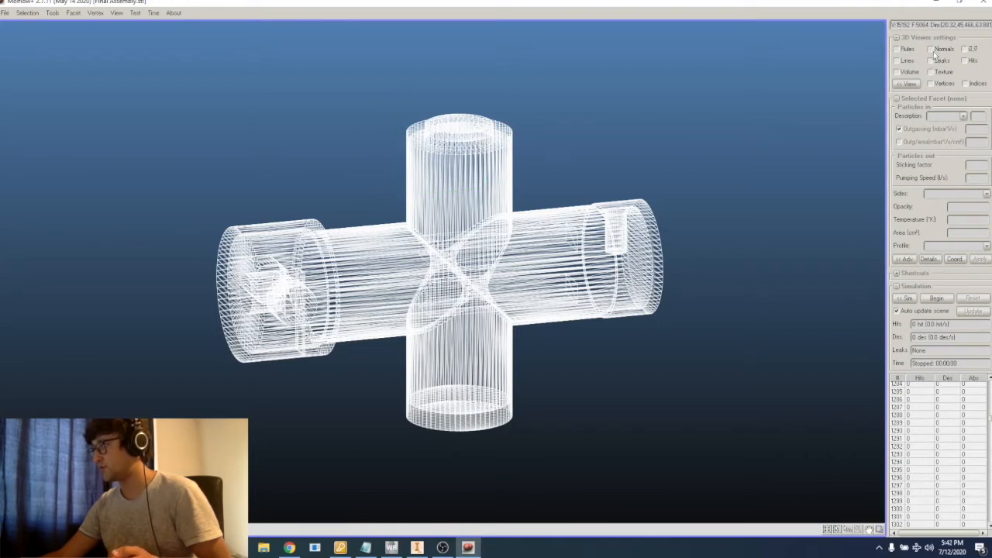
click(647, 249)
right_drag(641, 273, 613, 192)
scroll(627, 248, up, 5)
right_drag(627, 248, 653, 249)
scroll(653, 249, down, 2)
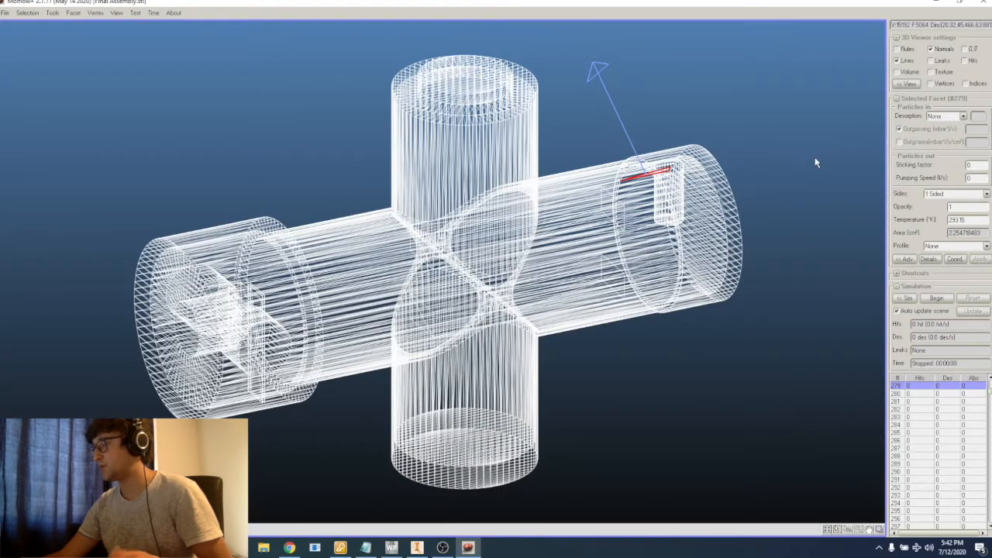
Turn on texture display for the model and check the additional 3D viewer settings
click(931, 72)
click(932, 72)
right_drag(808, 209, 766, 243)
click(929, 72)
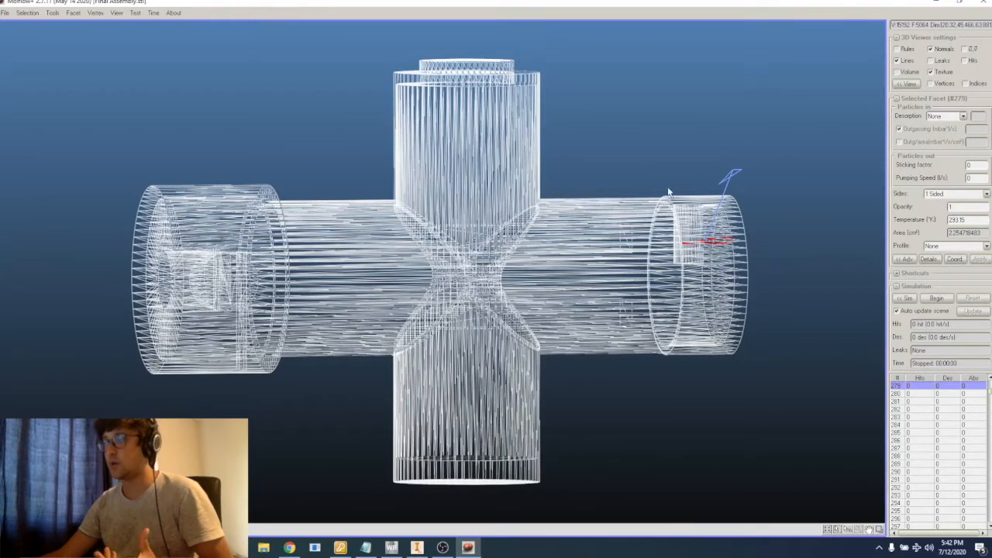
click(911, 86)
click(911, 87)
Clear the facet selection, select all facets of the assembly, and swap their normals
scroll(543, 403, down, 2)
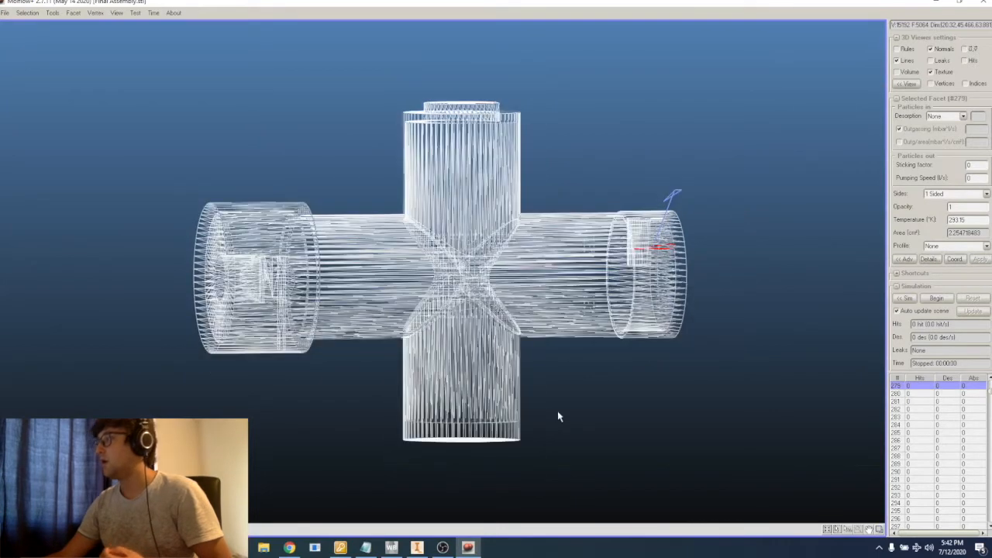
click(558, 411)
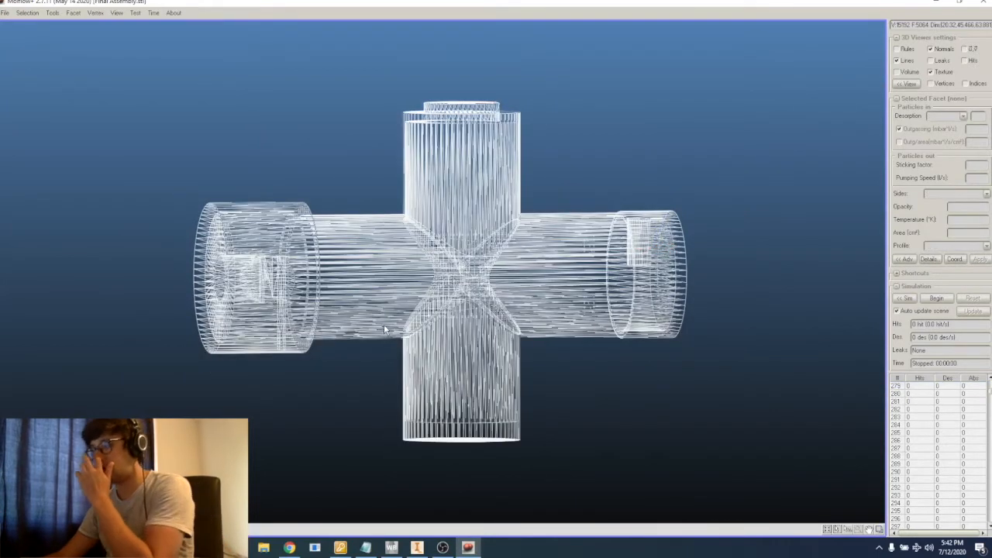
drag(66, 38, 803, 506)
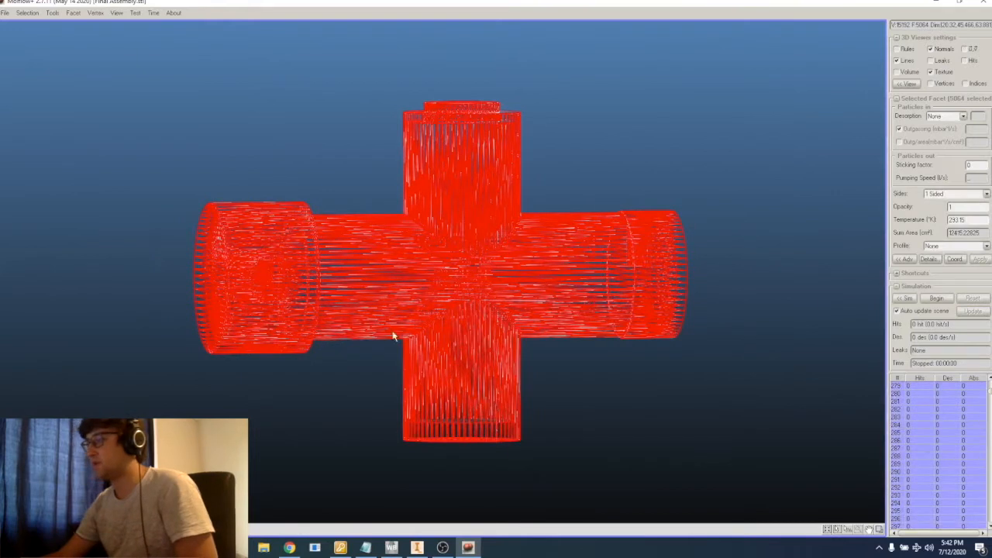
click(73, 13)
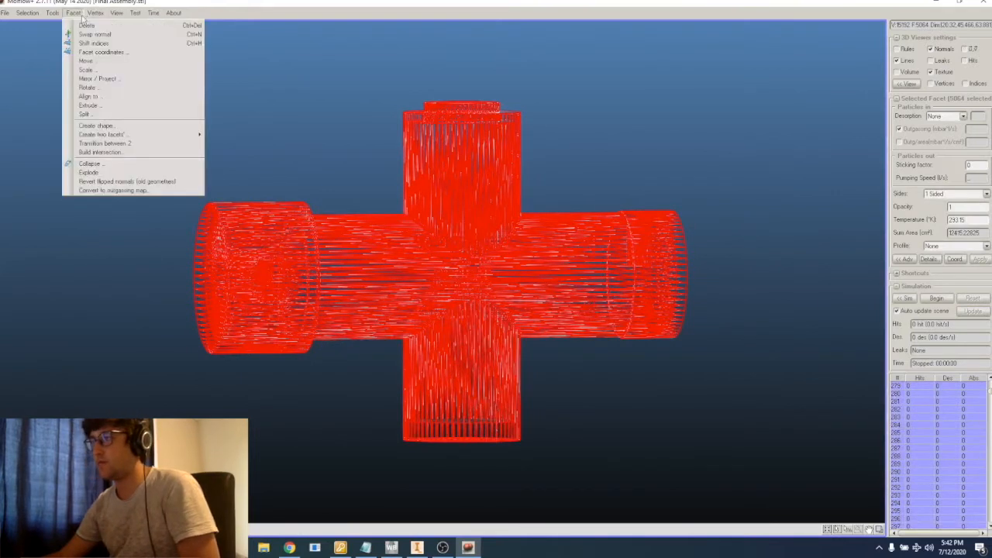
click(84, 34)
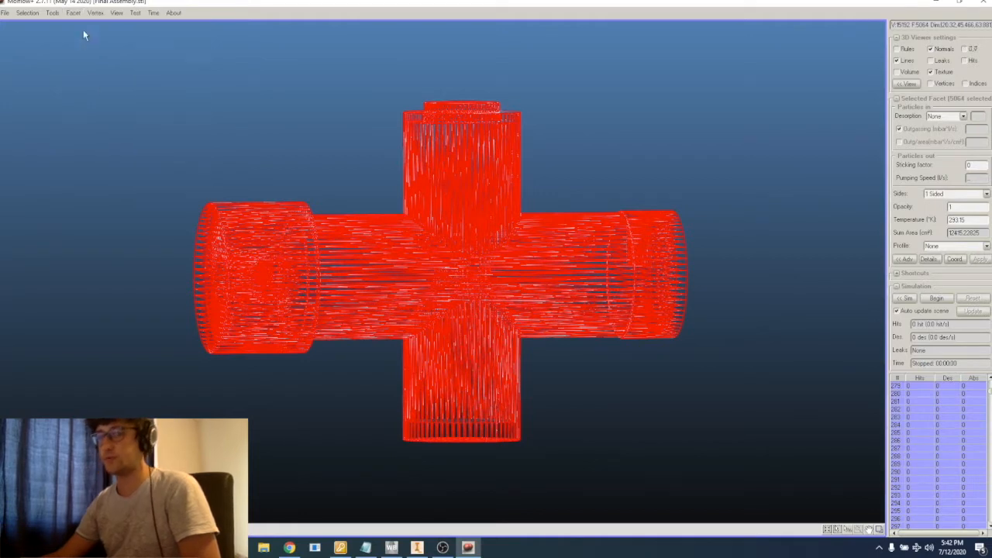
Select individual facets on the large end cylinder's outer wall to inspect the direction of their normals
click(215, 189)
click(219, 281)
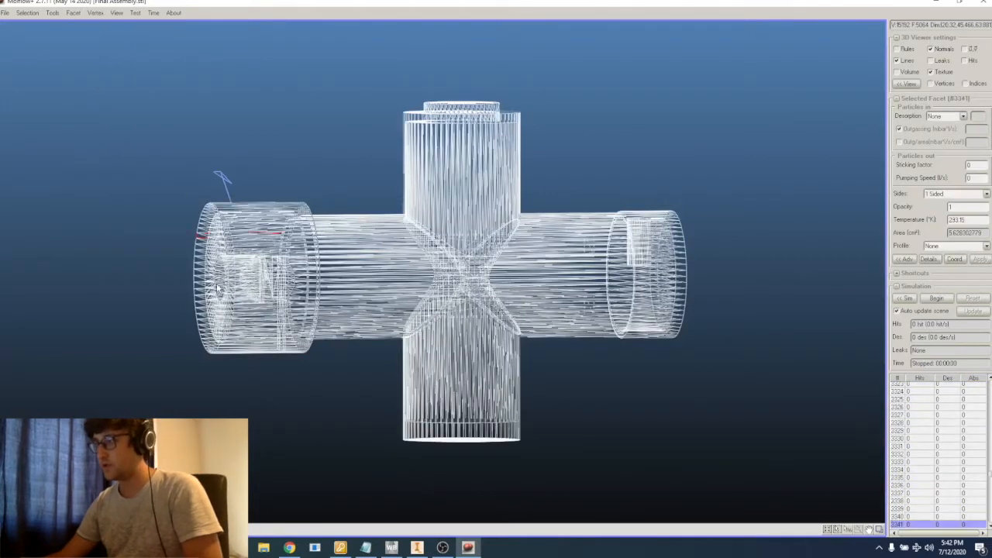
click(264, 206)
right_drag(265, 210, 271, 256)
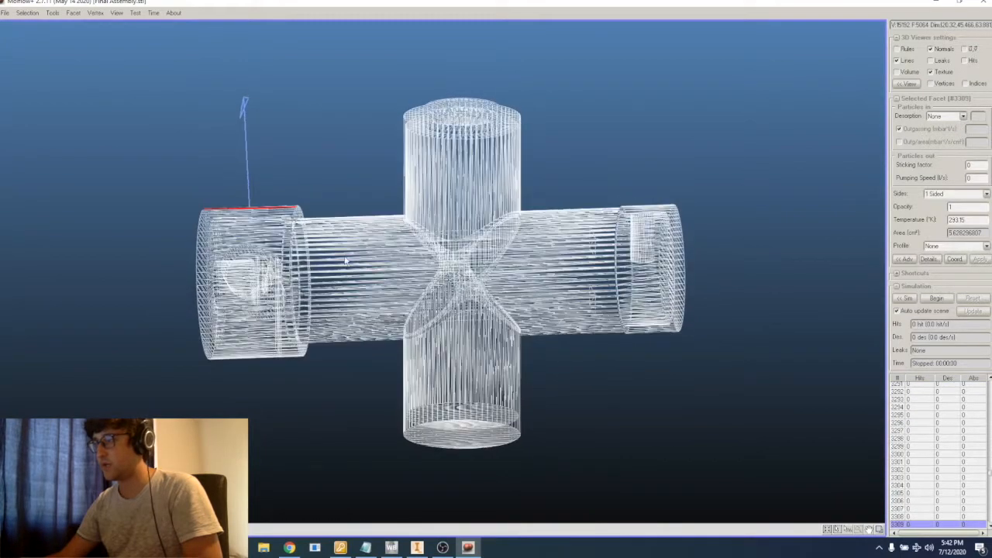
Select several facets along the horizontal tube to check which way their normals point, and clear the selection
scroll(303, 261, up, 5)
scroll(272, 256, down, 2)
click(254, 264)
click(271, 271)
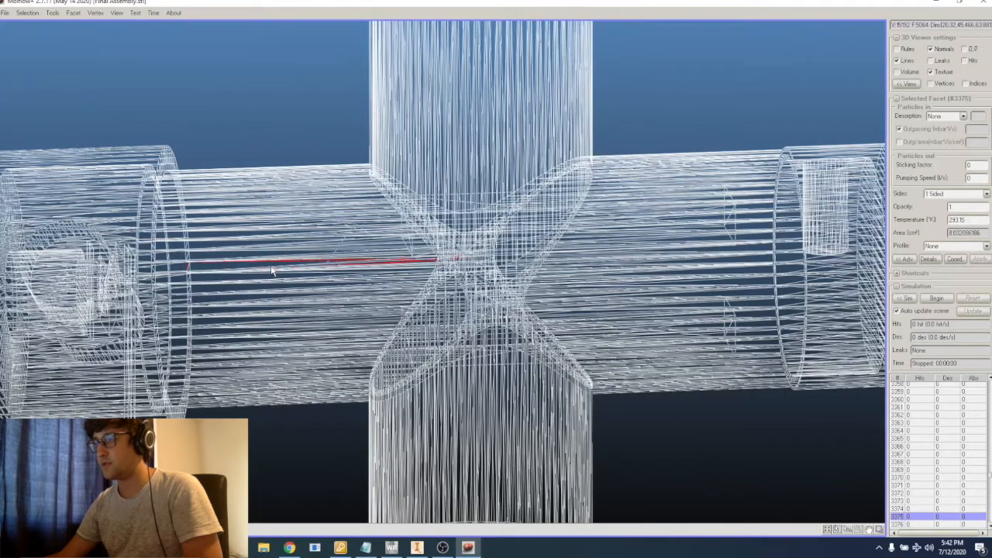
click(272, 270)
right_drag(271, 271, 310, 347)
click(288, 212)
click(287, 212)
click(272, 332)
click(273, 331)
right_drag(344, 317, 346, 401)
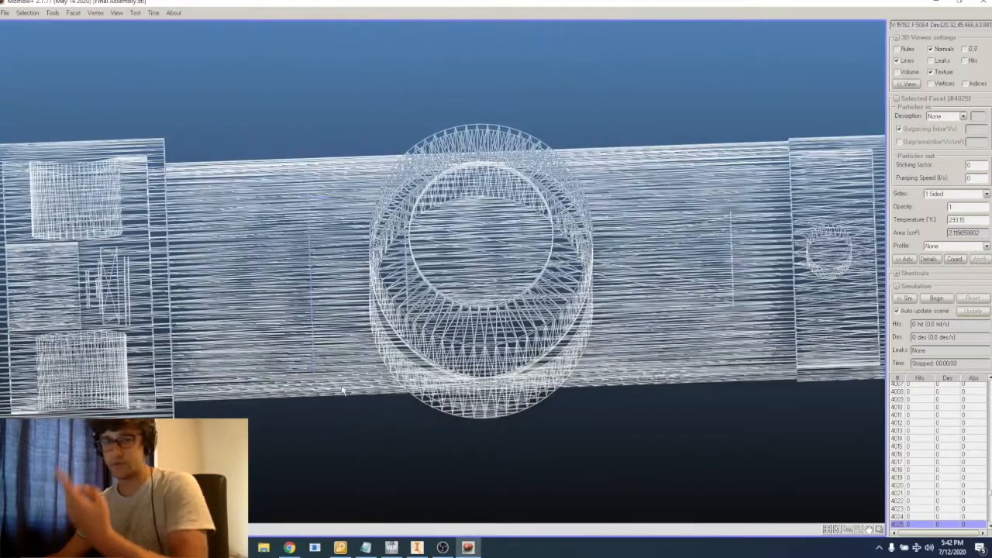
right_drag(388, 427, 361, 396)
scroll(379, 393, down, 3)
click(338, 383)
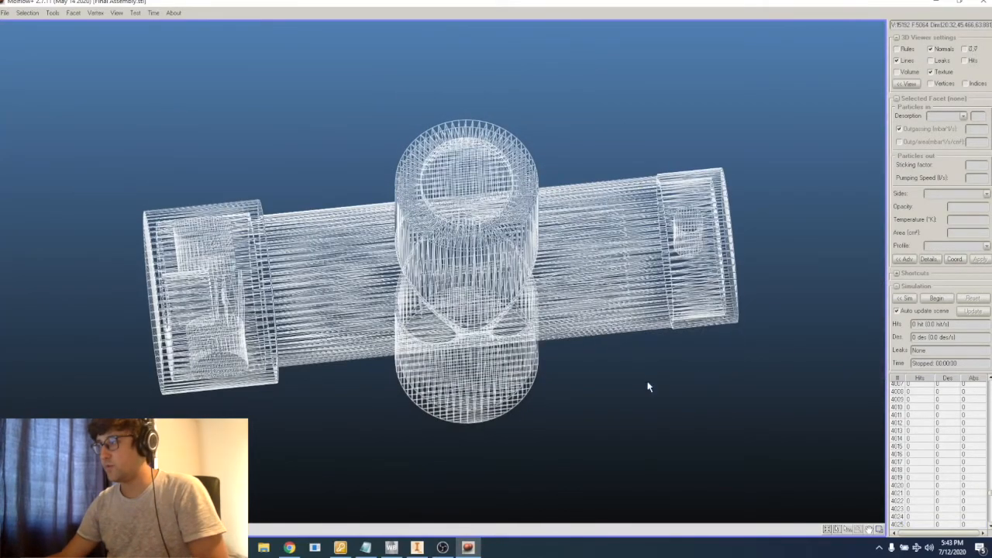
Examine the tube intersection from several angles, picking a facet on the horizontal tube and deselecting it
right_drag(384, 308, 447, 334)
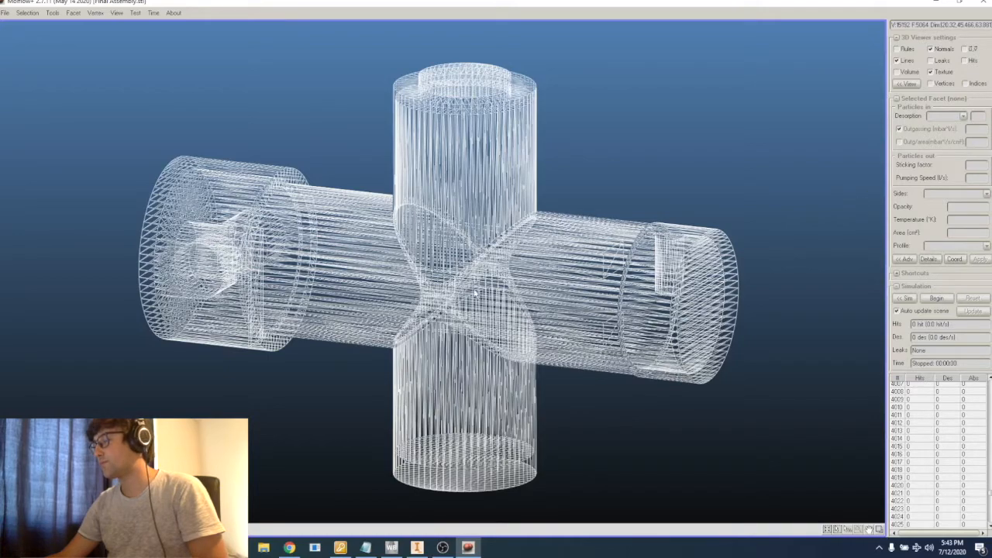
scroll(324, 298, up, 3)
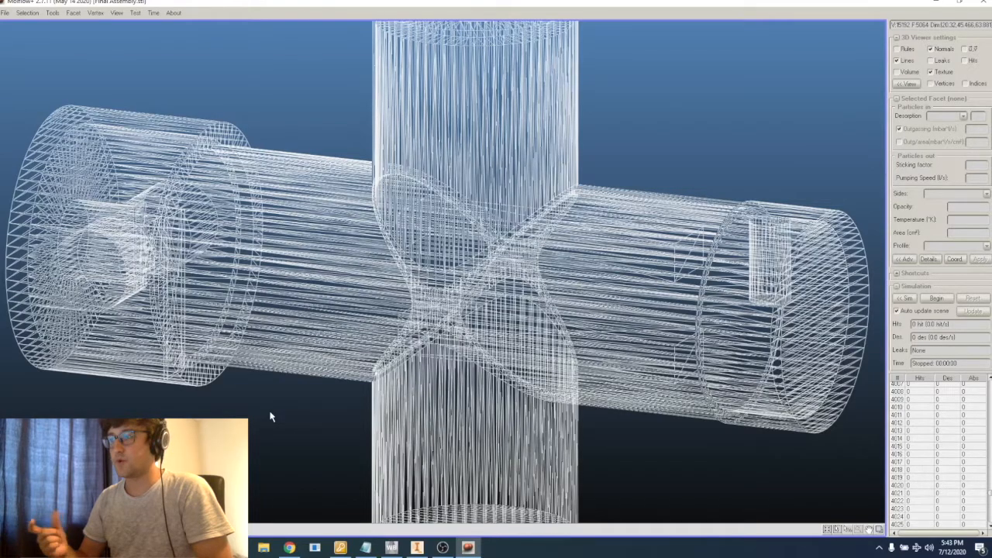
right_drag(453, 336, 436, 293)
click(380, 295)
click(361, 311)
right_drag(360, 327, 312, 335)
scroll(330, 381, down, 5)
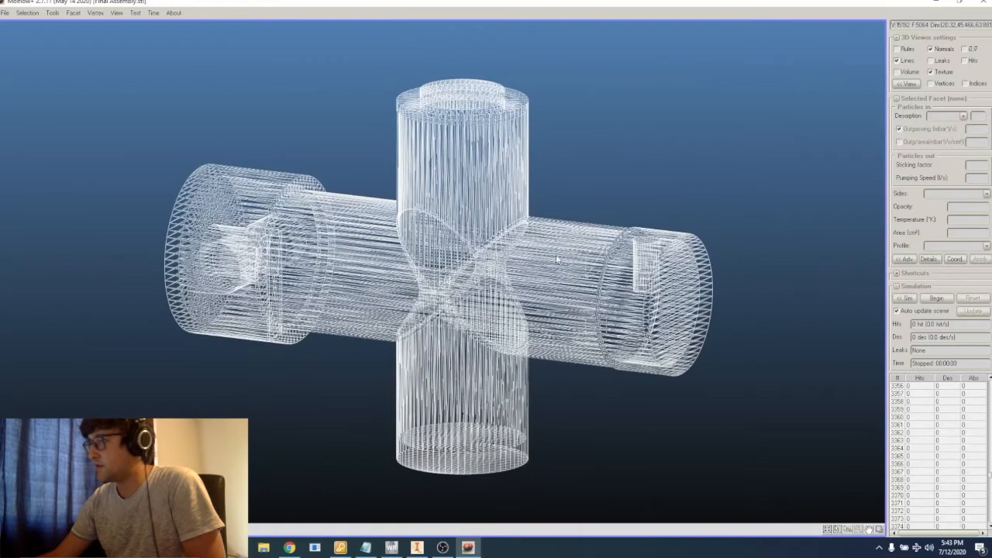
right_drag(718, 253, 682, 242)
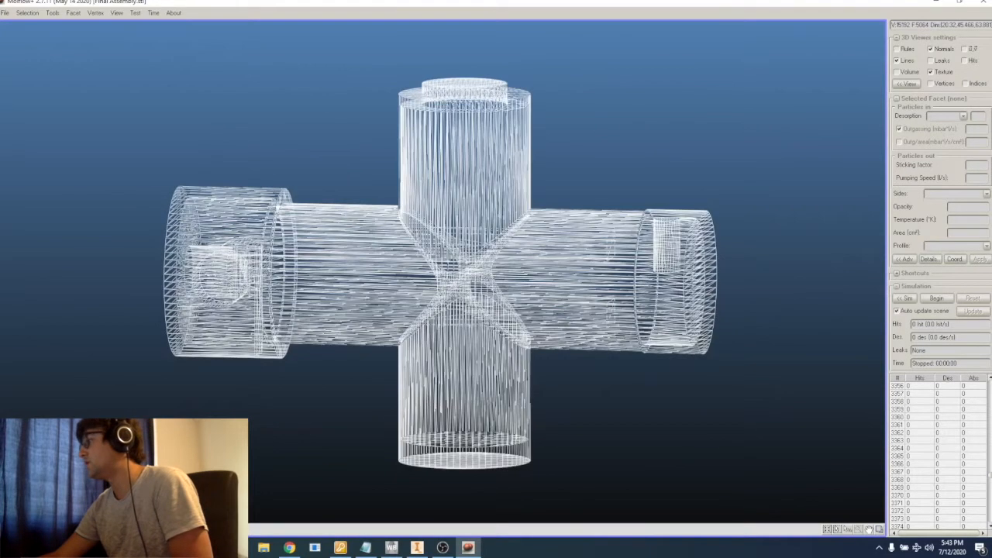
Inspect the normal of facet 5026 near the end of the facet list, and select facet 1
scroll(930, 457, down, 20)
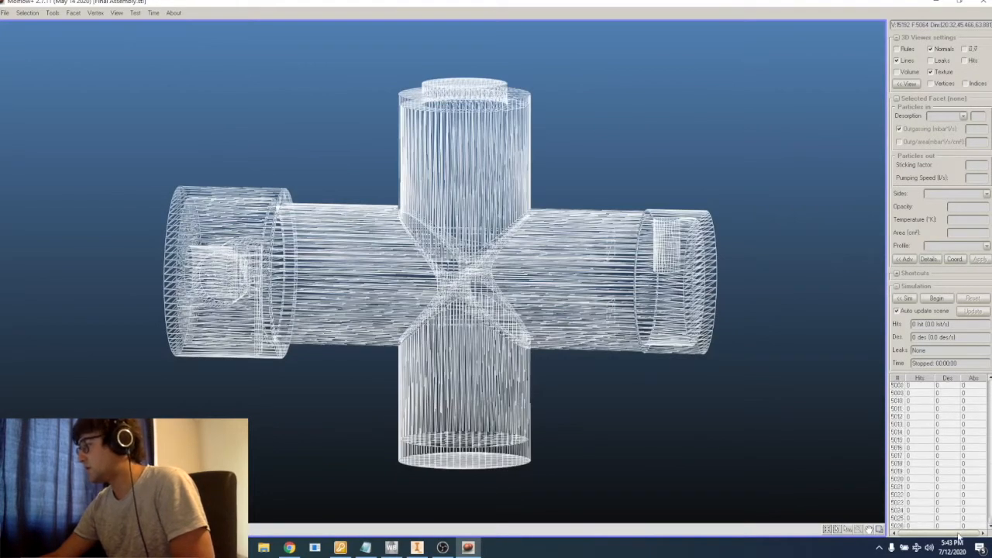
click(924, 527)
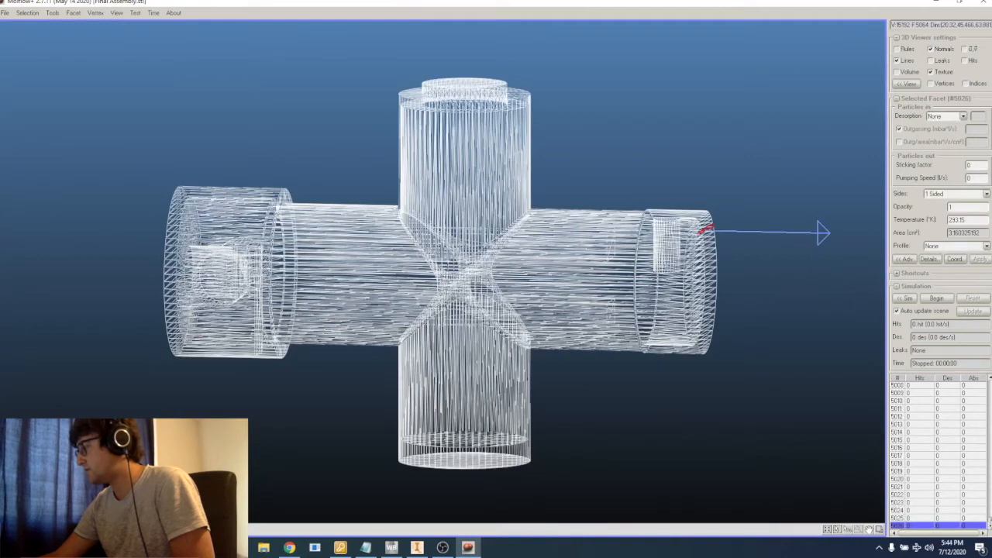
scroll(954, 449, up, 20)
click(975, 386)
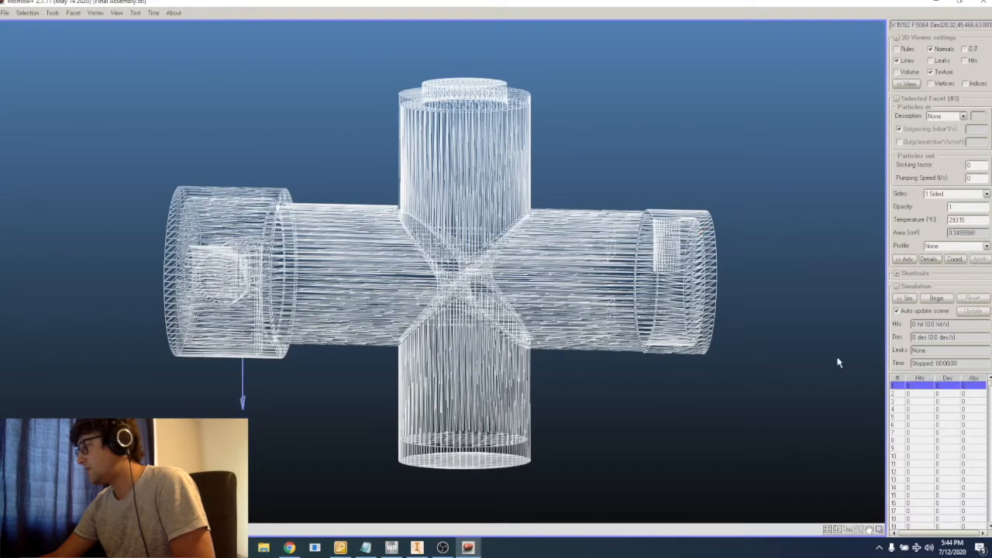
Step through the facet list from facet 1 to facet 73, checking each facet's normal on the model
key(Down)
key(Down)
key(Down)
key(Down)
key(Down)
key(Down)
key(Down)
key(Down)
key(Down)
key(Down)
key(Down)
key(Down)
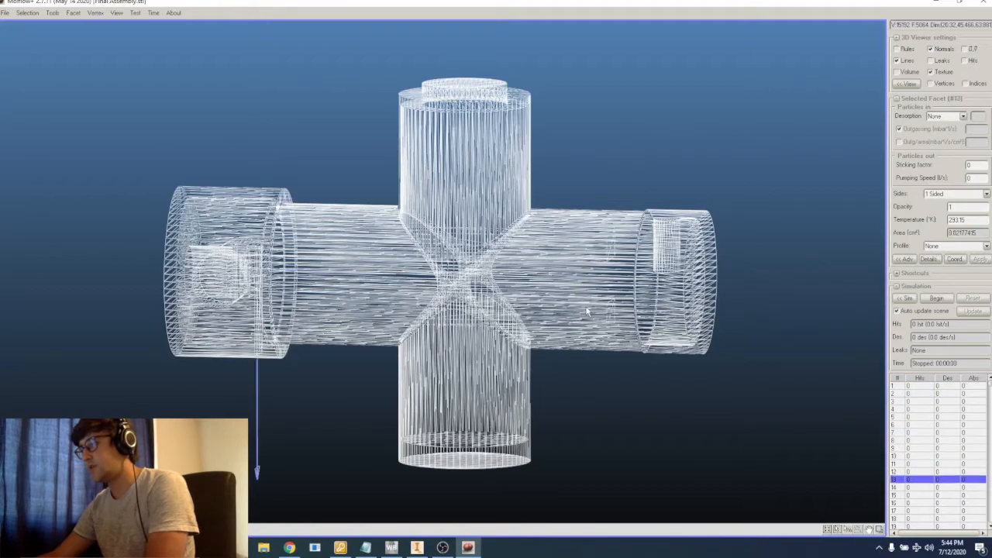
key(Down)
key(Down)
key(Down)
key(Down)
key(Down)
key(Down)
key(Down)
key(Down)
key(Down)
key(Down)
key(Down)
key(Down)
key(Down)
key(Down)
key(Down)
key(Down)
key(Down)
key(Down)
key(Down)
key(Down)
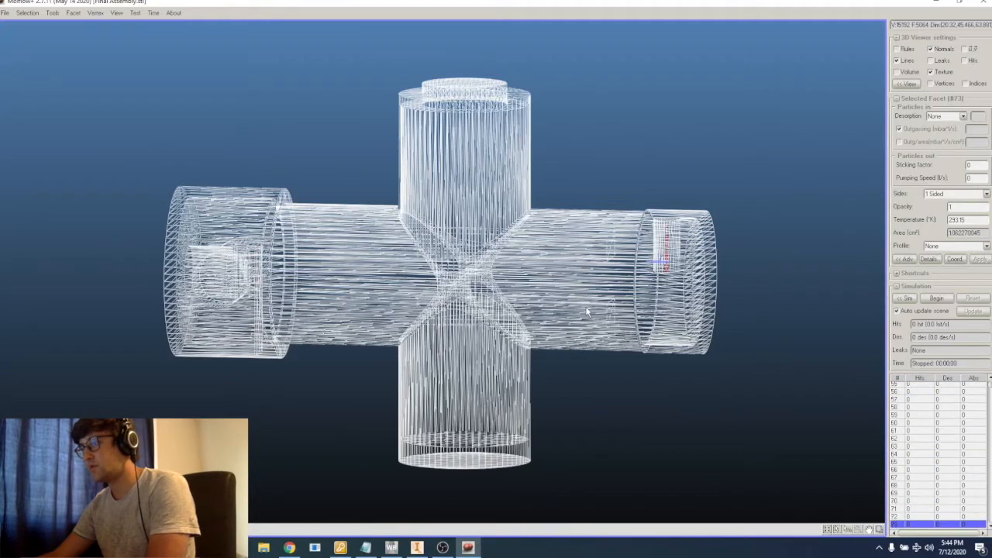
mouse_move(589, 321)
right_down()
mouse_move(543, 334)
mouse_move(593, 320)
right_up()
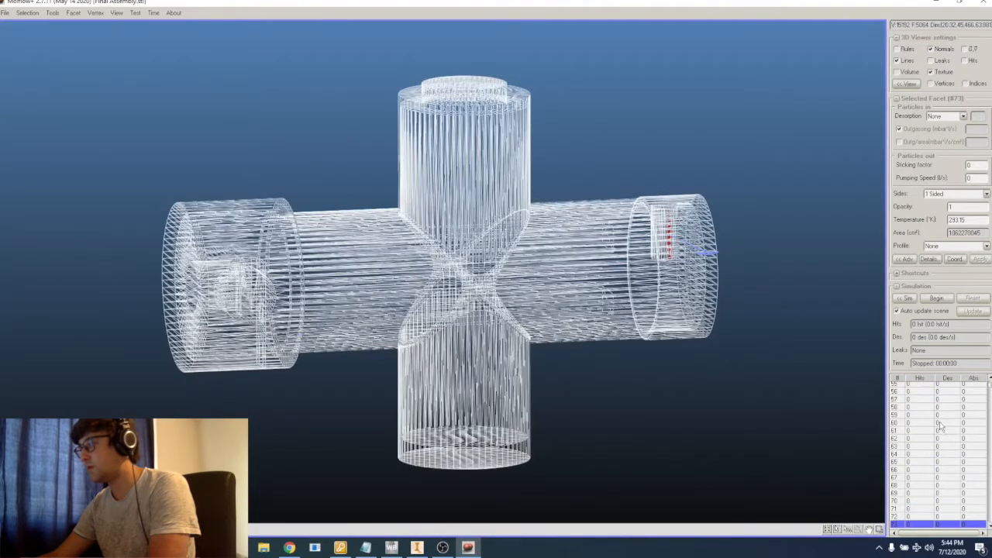
Step back through the facet list from facet 73 to facet 1, watching the normals on the model
key(Up)
key(Up)
key(Up)
key(Up)
key(Up)
key(Up)
key(Up)
key(Up)
key(Up)
key(Up)
key(Up)
key(Up)
key(Up)
key(Up)
key(Up)
key(Up)
key(Up)
key(Up)
key(Up)
key(Up)
key(Up)
key(Up)
key(Up)
key(Up)
key(Up)
key(Up)
key(Up)
key(Up)
key(Up)
key(Up)
key(Up)
key(Up)
key(Up)
key(Up)
key(Up)
key(Up)
key(Up)
key(Up)
key(Up)
key(Up)
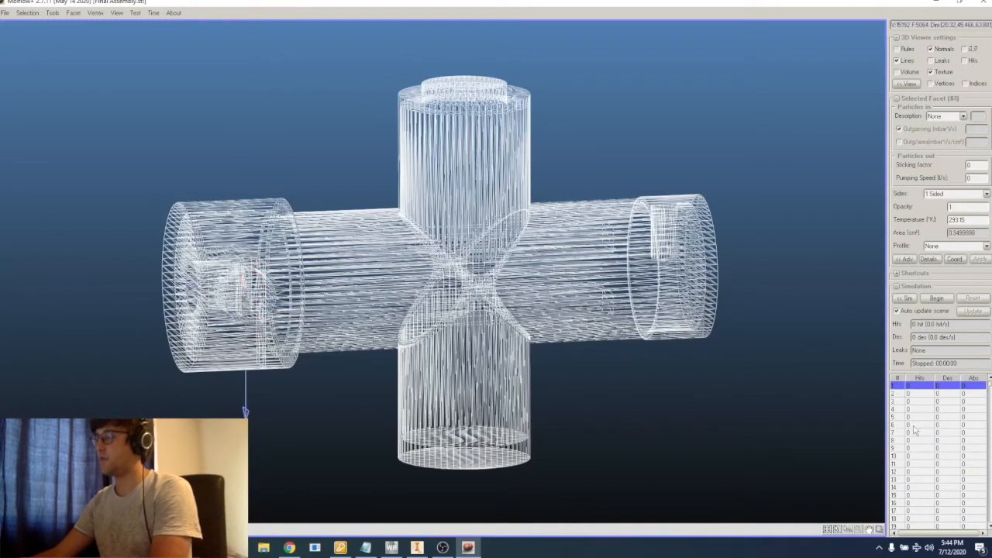
scroll(472, 289, up, 5)
scroll(471, 289, down, 3)
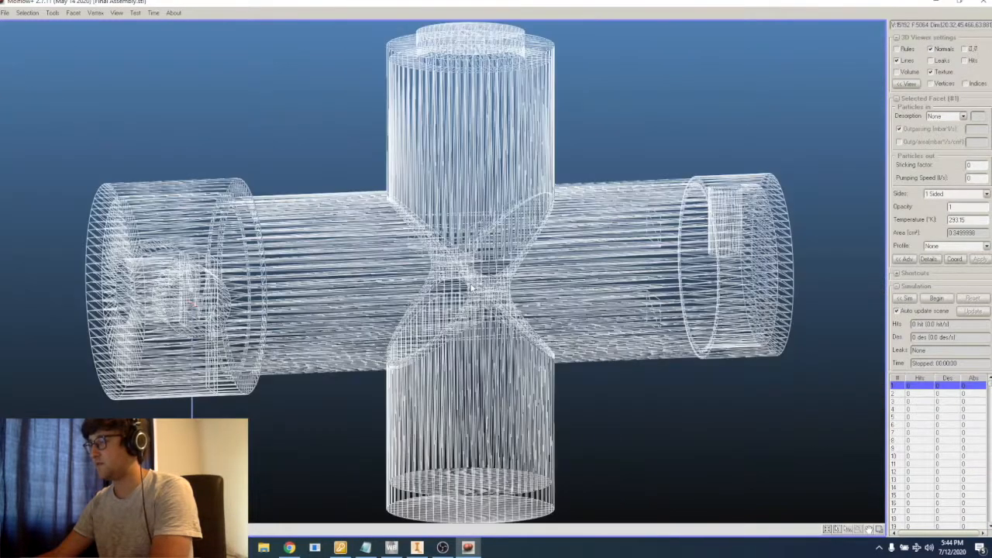
scroll(471, 289, down, 3)
scroll(472, 288, up, 1)
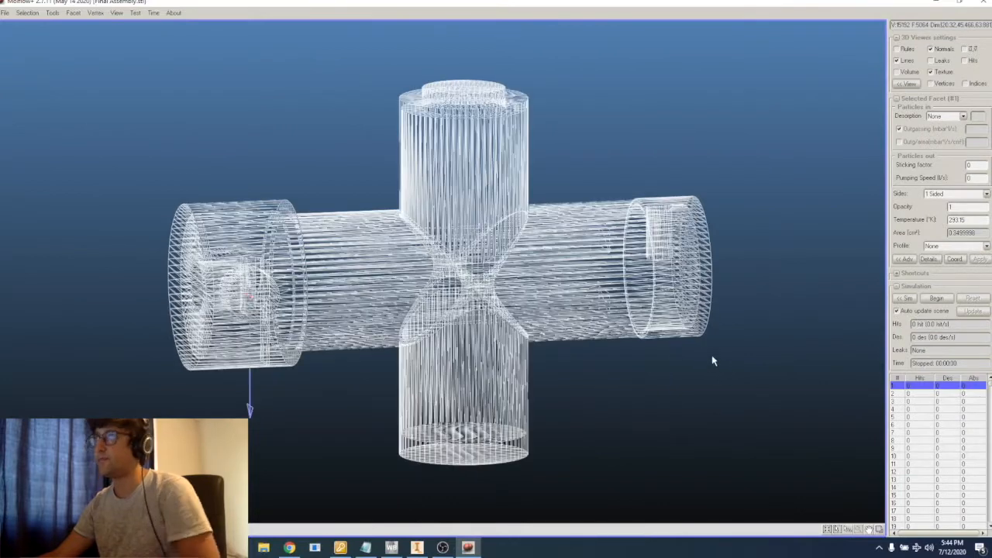
Select a long facet running along the horizontal tube to inspect its normal, and deselect it
click(602, 300)
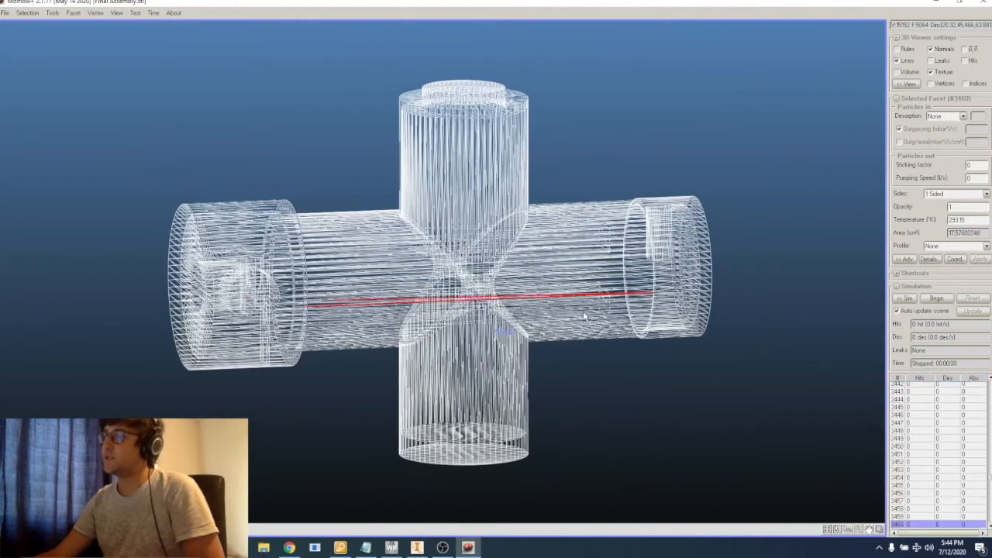
mouse_move(592, 308)
middle_down()
mouse_move(599, 320)
mouse_move(592, 309)
middle_up()
click(756, 364)
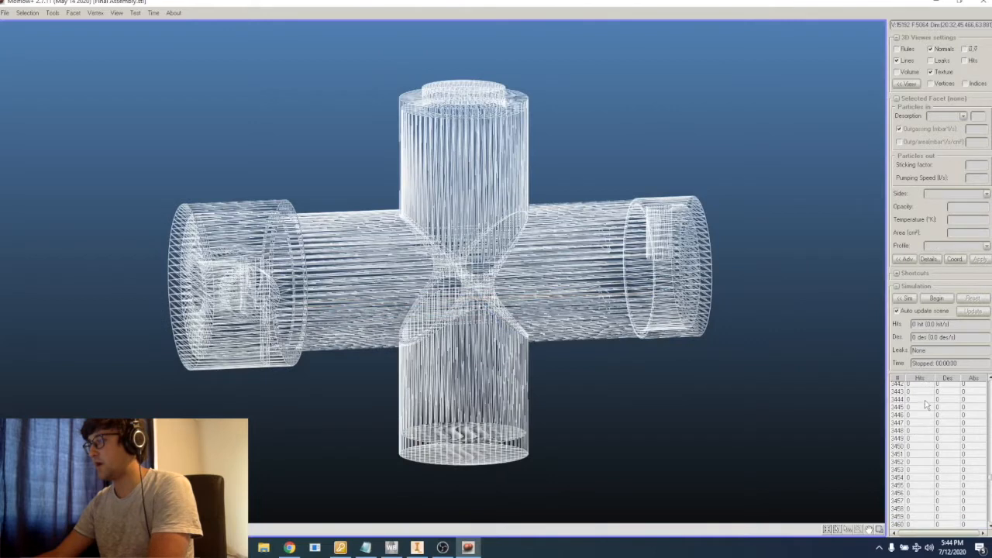
Return to facet 1 in the facet list and step through to facet 79, comparing the normals' directions
drag(990, 487, 989, 383)
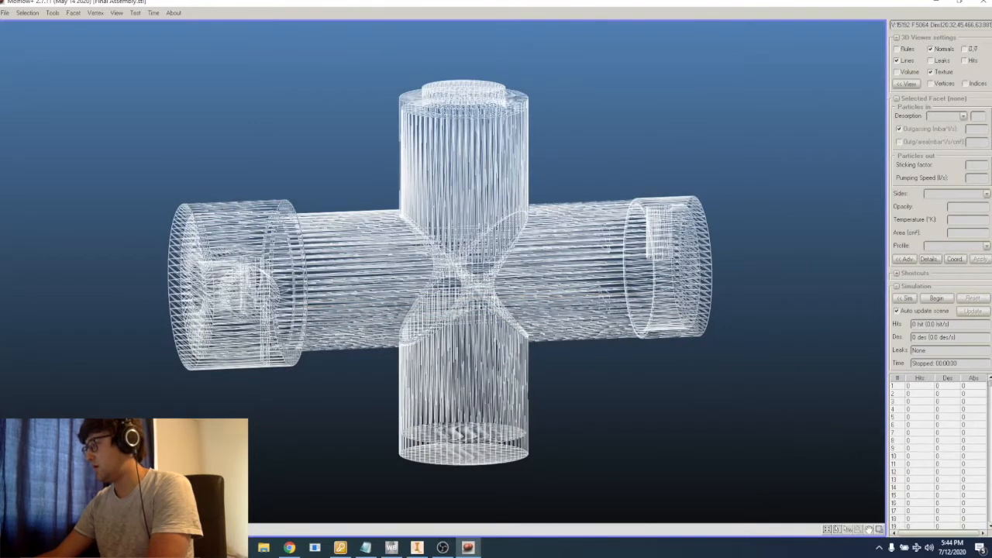
click(966, 387)
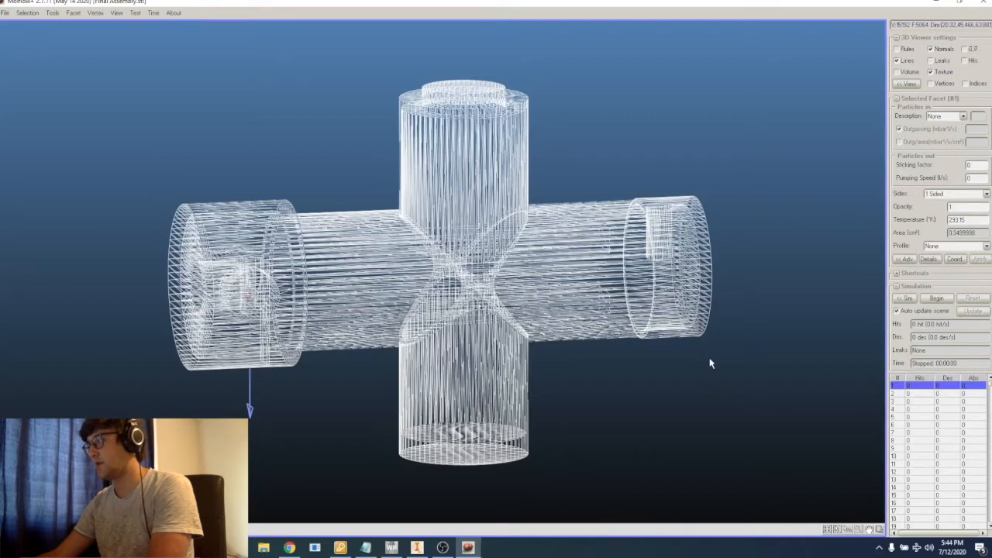
key(Down)
key(Down)
key(Down)
key(Down)
key(Down)
key(Down)
key(Down)
key(Down)
key(Down)
key(Down)
key(Down)
key(Down)
key(Down)
key(Down)
key(Down)
key(Down)
key(Down)
key(Down)
key(Down)
key(Down)
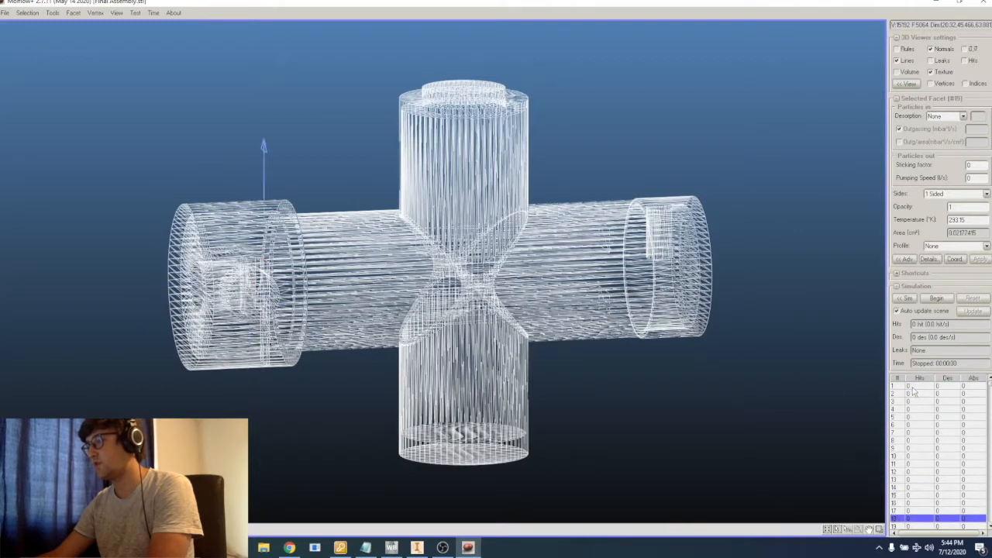
key(Down)
key(Down)
key(Down)
key(Down)
key(Down)
key(Down)
key(Down)
key(Down)
key(Down)
key(Down)
key(Down)
key(Down)
key(Down)
key(Down)
key(Down)
key(Down)
key(Down)
key(Down)
key(Down)
key(Down)
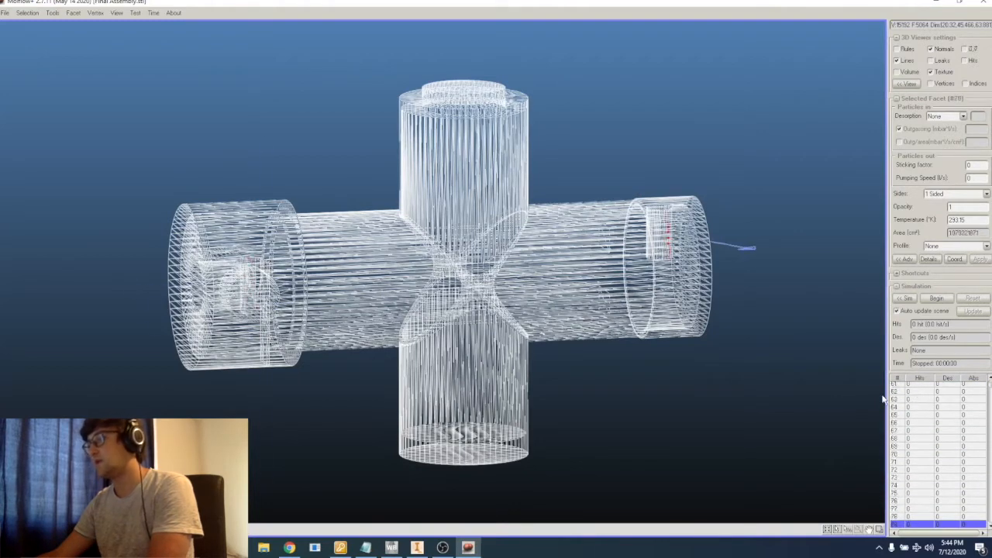
Continue through the facet list from facet 79 to facet 260, checking each facet's normal on the model
key(Down)
key(Down)
key(Down)
key(Down)
key(Down)
key(Down)
key(Down)
key(Down)
key(Down)
key(Down)
key(Down)
key(Down)
key(Down)
key(Down)
key(Down)
key(Down)
key(Down)
key(Down)
key(Down)
key(Down)
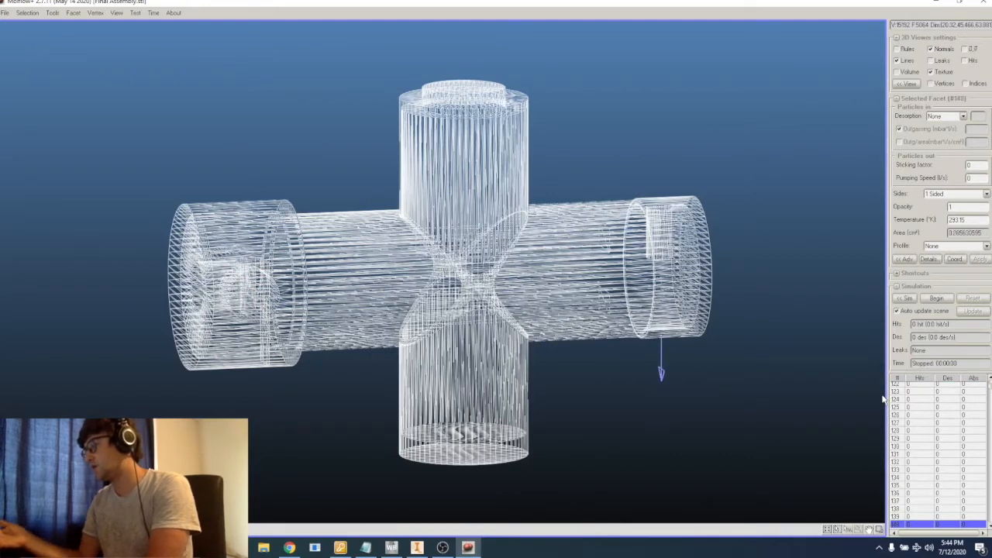
key(Down)
key(Down)
key(Down)
key(Down)
key(Down)
key(Down)
key(Down)
key(Down)
key(Down)
key(Down)
key(Down)
key(Down)
key(Down)
key(Down)
key(Down)
key(Down)
key(Down)
key(Down)
key(Down)
key(Down)
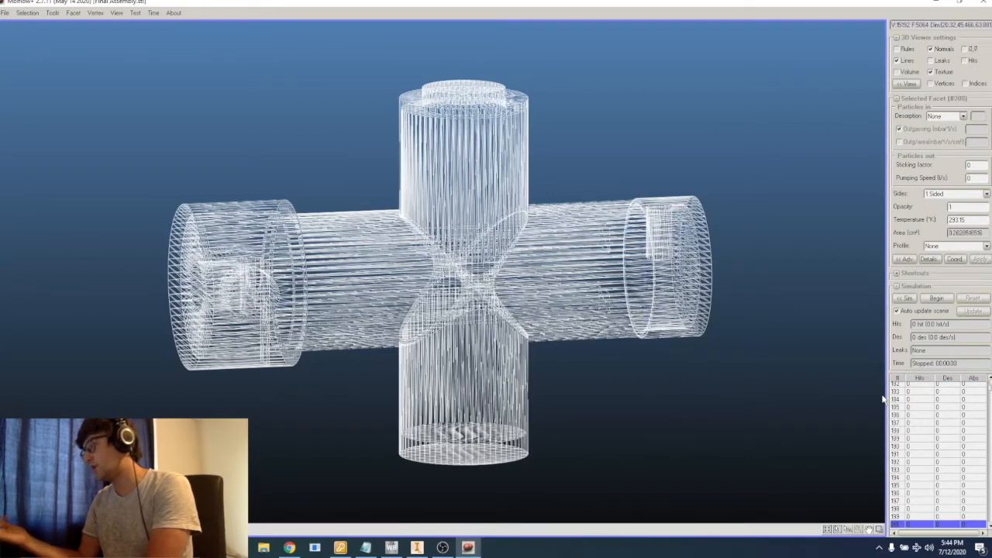
key(Down)
key(Down)
key(Down)
key(Down)
key(Down)
key(Down)
key(Down)
key(Down)
key(Down)
key(Down)
key(Down)
key(Down)
key(Down)
key(Down)
key(Down)
key(Down)
key(Down)
key(Down)
key(Down)
key(Down)
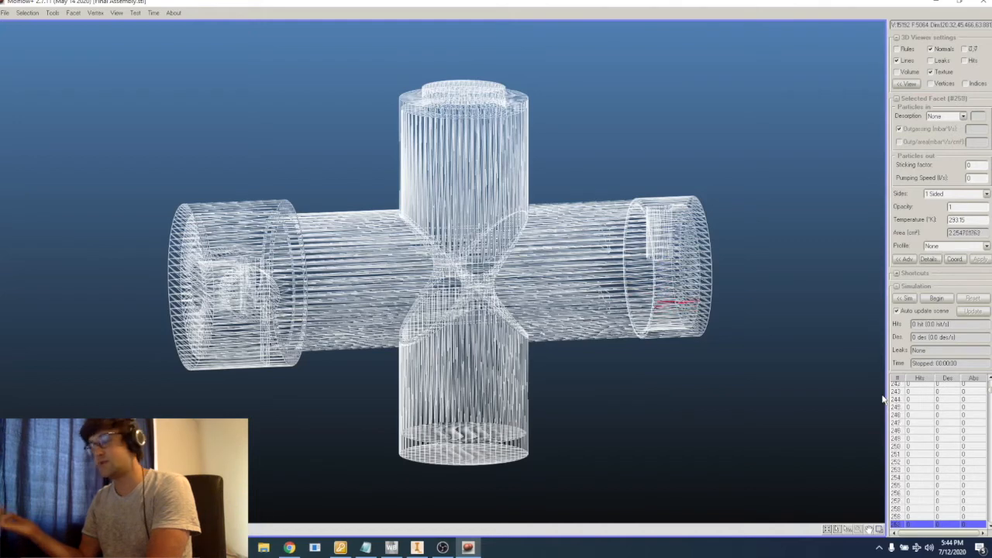
click(365, 548)
drag(203, 118, 25, 80)
click(203, 129)
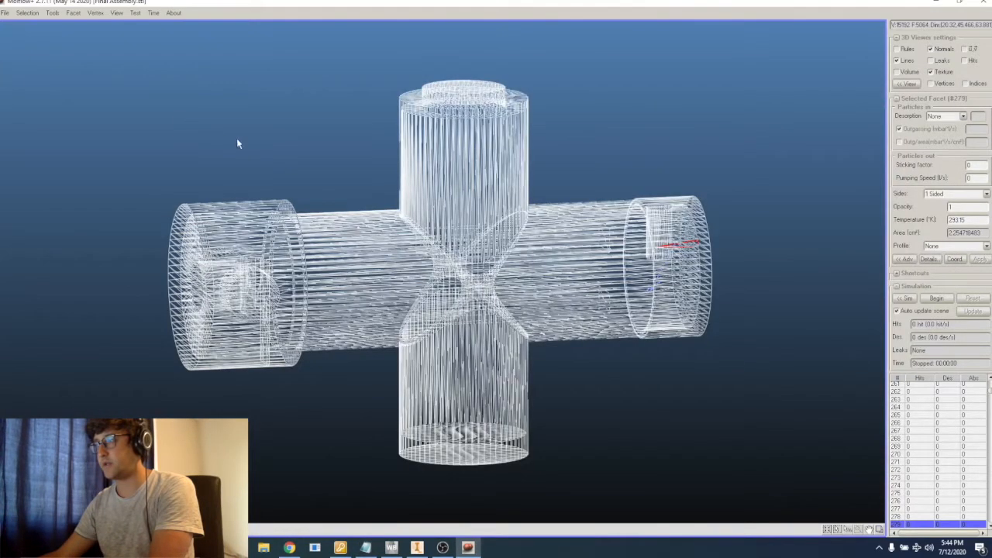
click(365, 548)
click(284, 238)
drag(255, 135, 154, 99)
click(308, 161)
drag(308, 161, 171, 131)
click(171, 132)
Select facet 271 in the facet list and step through to facet 377, checking the normals
click(962, 456)
key(Down)
key(Down)
key(Down)
key(Down)
key(Down)
key(Down)
key(Down)
key(Down)
key(Down)
key(Down)
key(Down)
key(Down)
key(Down)
key(Down)
key(Down)
key(Down)
key(Down)
key(Down)
key(Down)
key(Down)
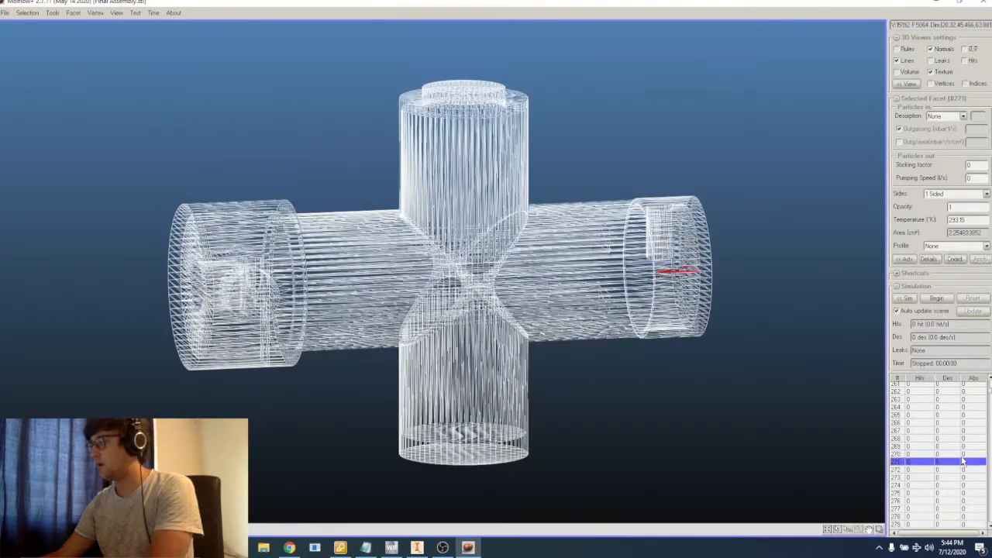
key(Down)
key(Down)
key(Down)
key(Down)
key(Down)
key(Down)
key(Down)
key(Down)
key(Down)
key(Down)
key(Down)
key(Down)
key(Down)
key(Down)
key(Down)
key(Down)
key(Down)
key(Down)
key(Down)
key(Down)
key(Down)
key(Down)
key(Down)
key(Down)
key(Down)
key(Down)
key(Down)
key(Down)
key(Down)
key(Down)
key(Down)
key(Down)
key(Down)
key(Down)
key(Down)
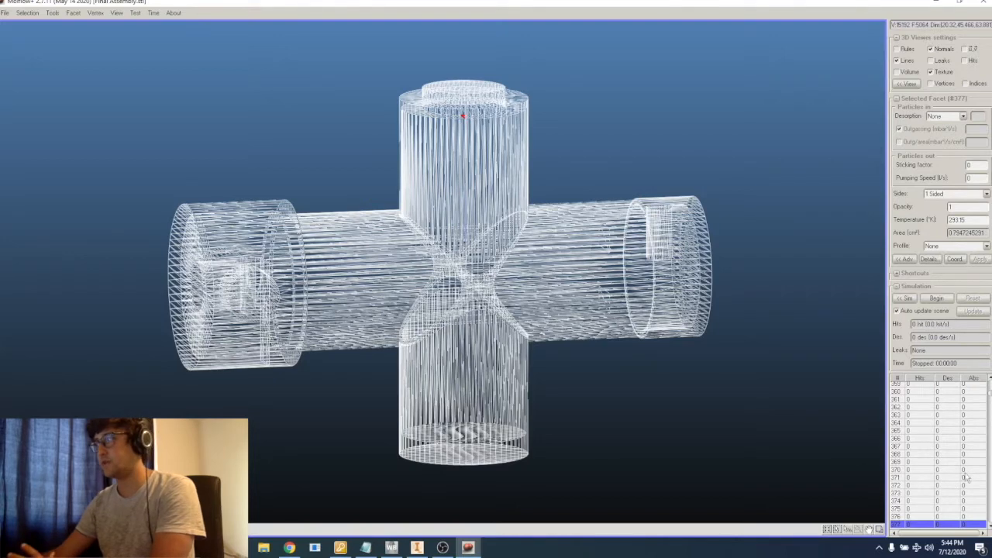
Select all facets of the model at once to inspect their normals, and clear the selection
click(961, 469)
key(ctrl+a)
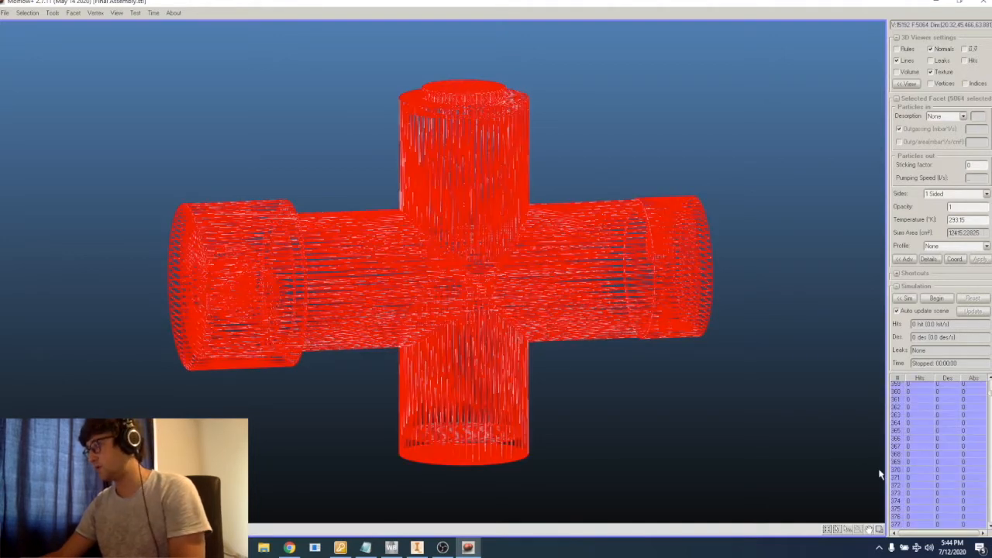
click(835, 453)
click(937, 423)
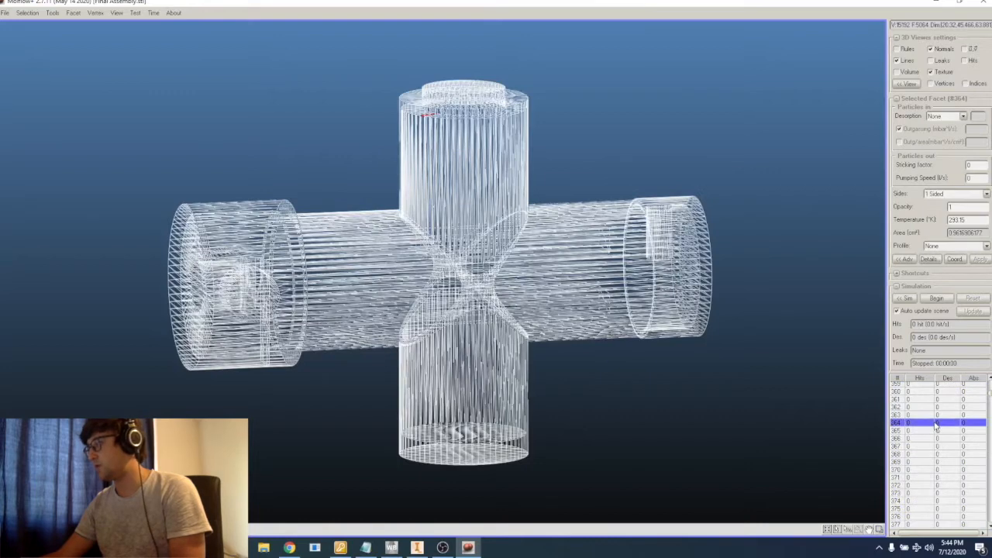
key(ctrl+a)
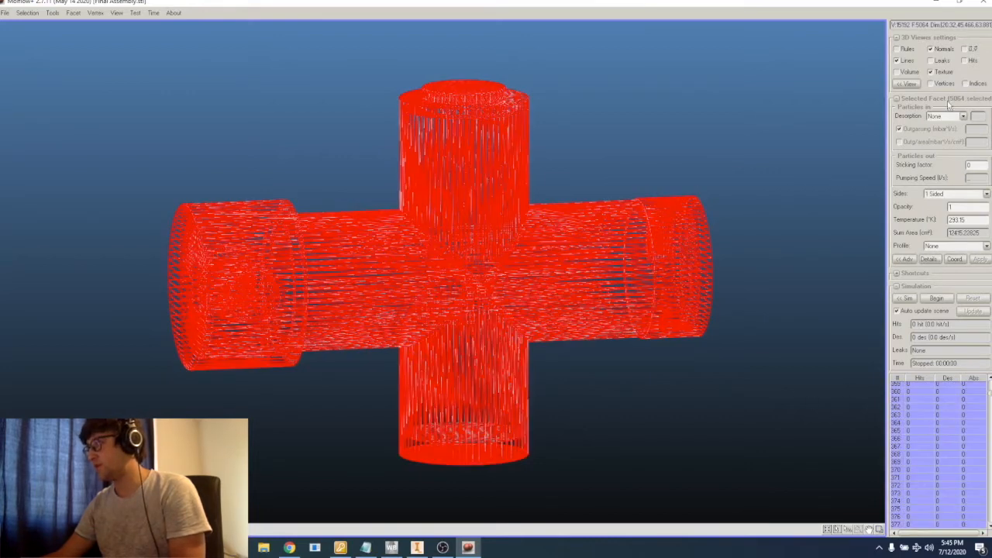
click(847, 345)
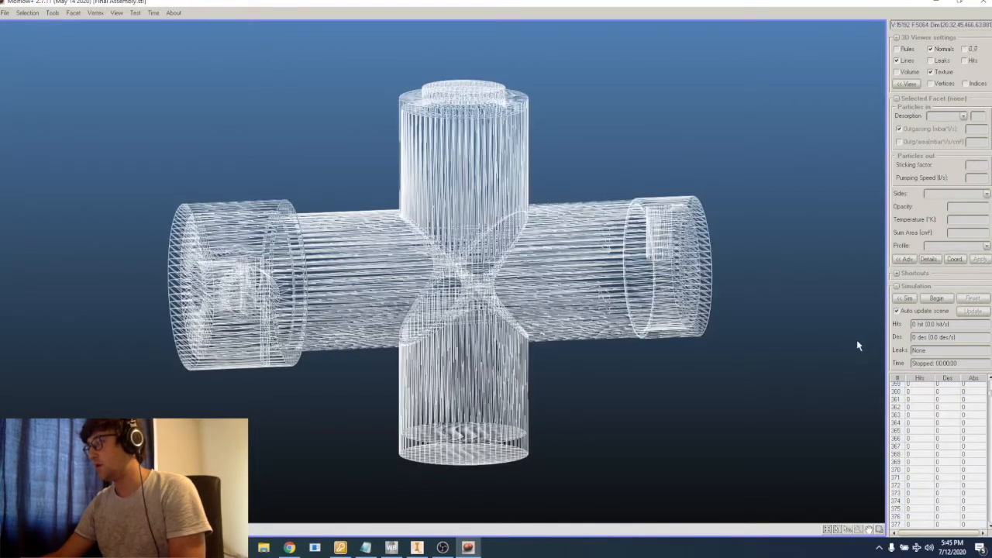
Inspect facets 361, 356 and 1 one at a time from the facet list
click(905, 400)
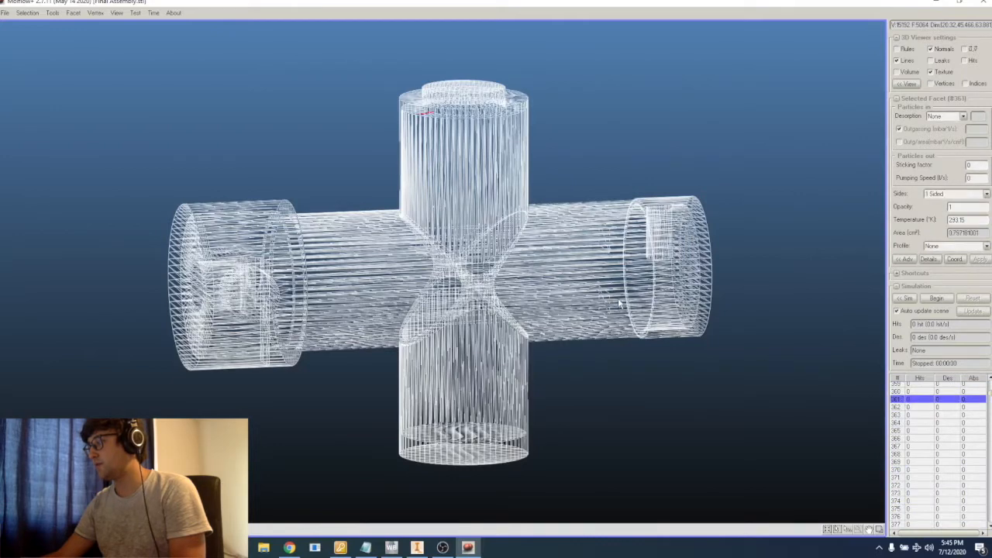
scroll(918, 391, up, 1)
click(941, 385)
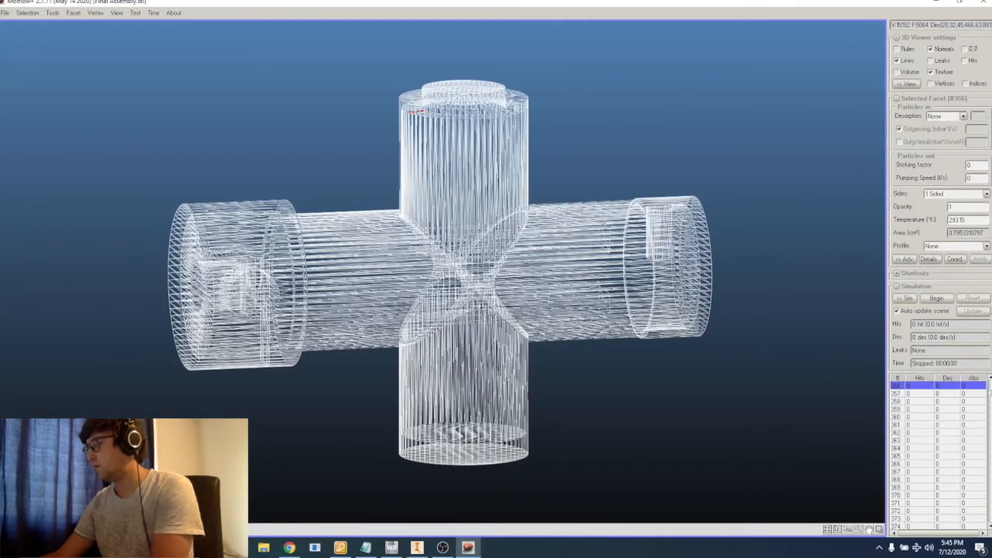
click(986, 395)
drag(990, 392, 990, 375)
click(956, 387)
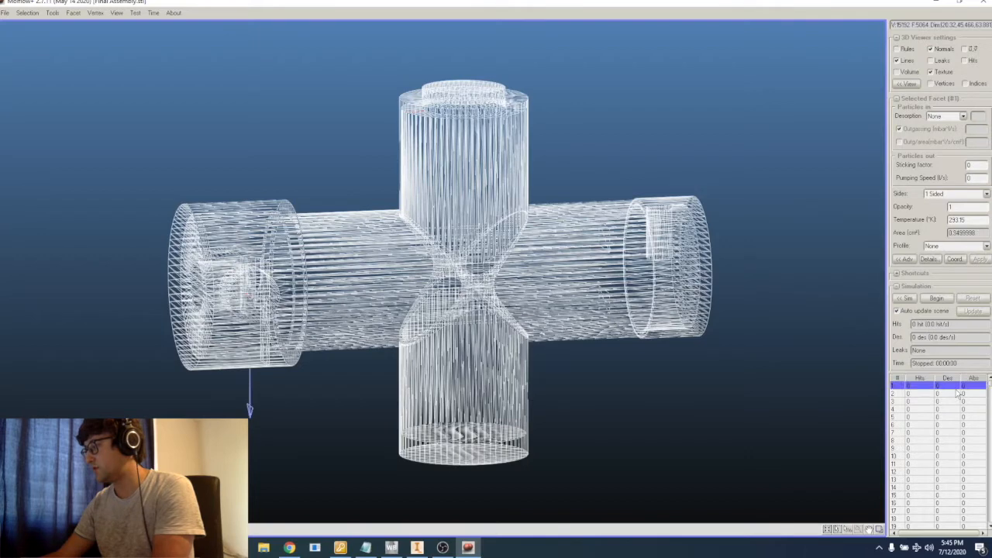
Select facets 1-200 by facet number
click(42, 20)
click(28, 12)
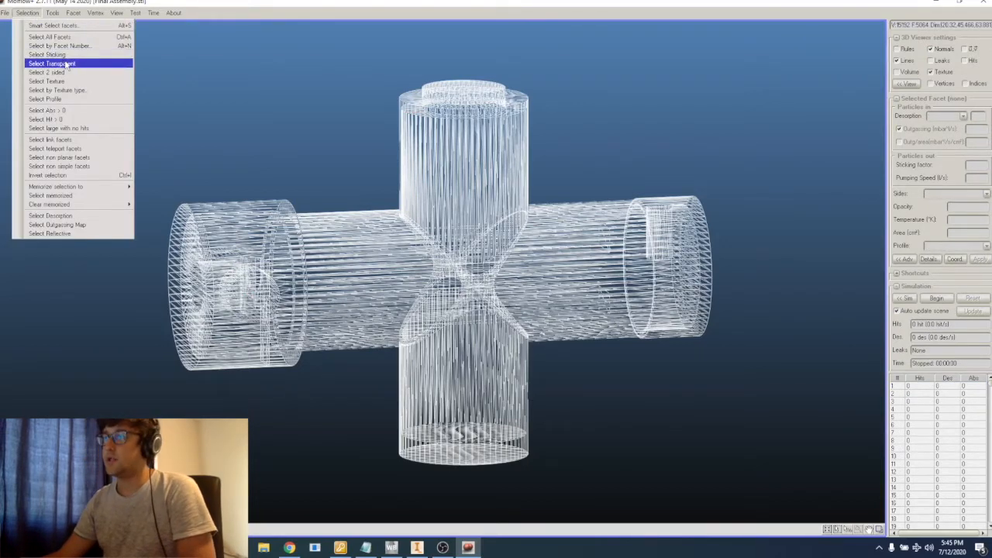
click(81, 47)
click(123, 38)
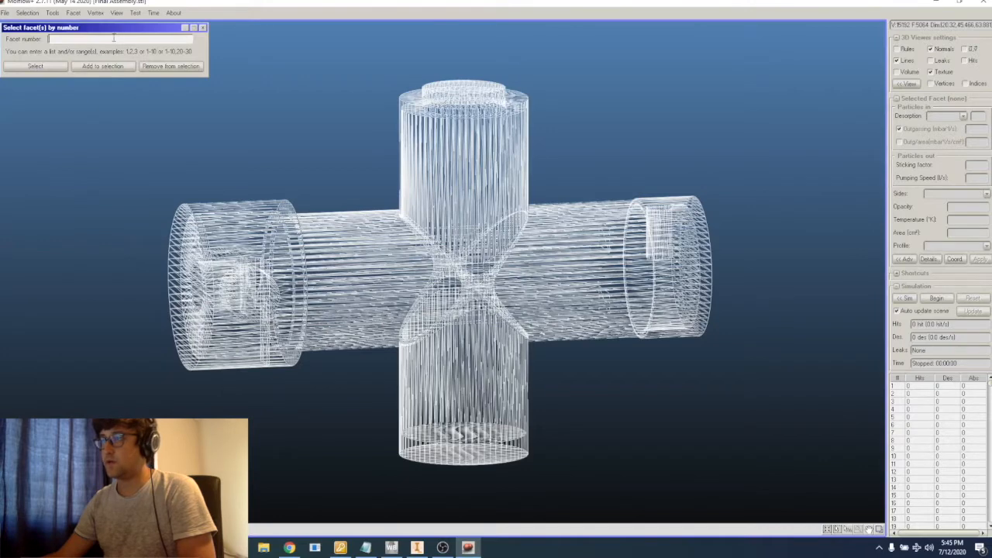
text(1)
click(30, 13)
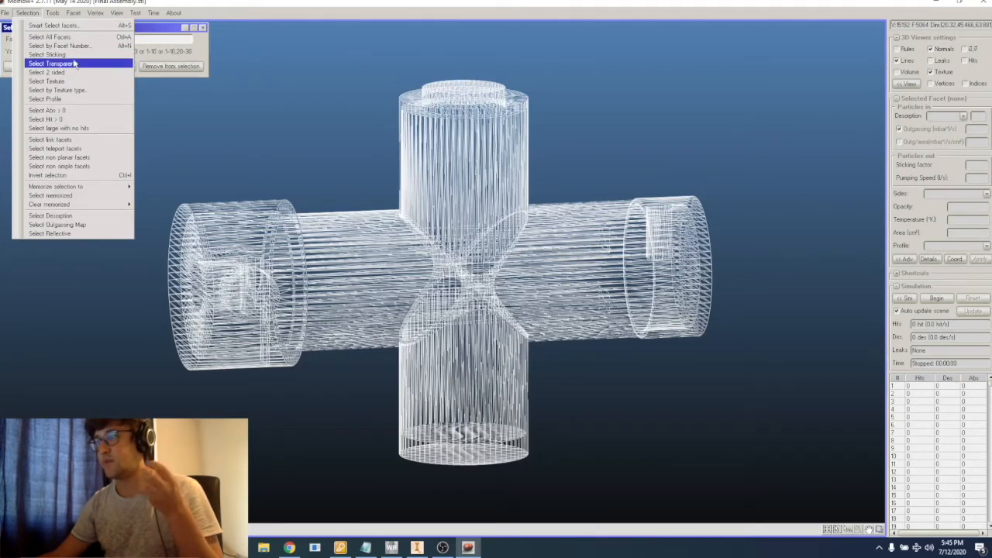
click(116, 46)
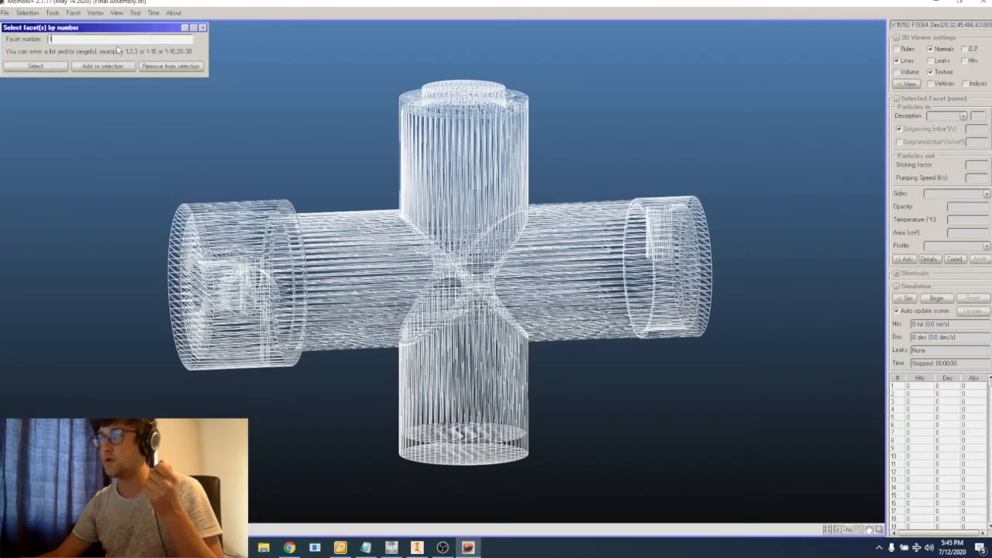
text(1-200)
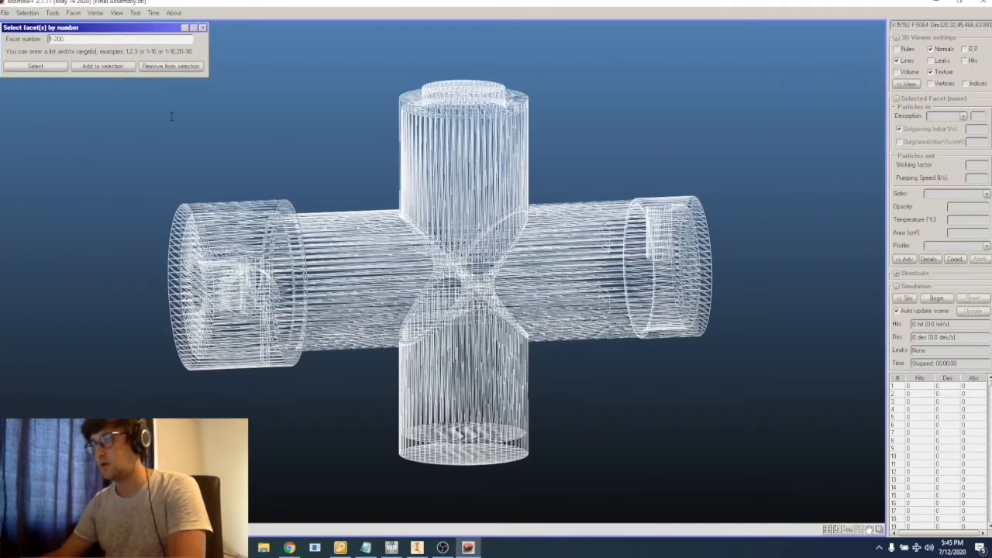
click(35, 65)
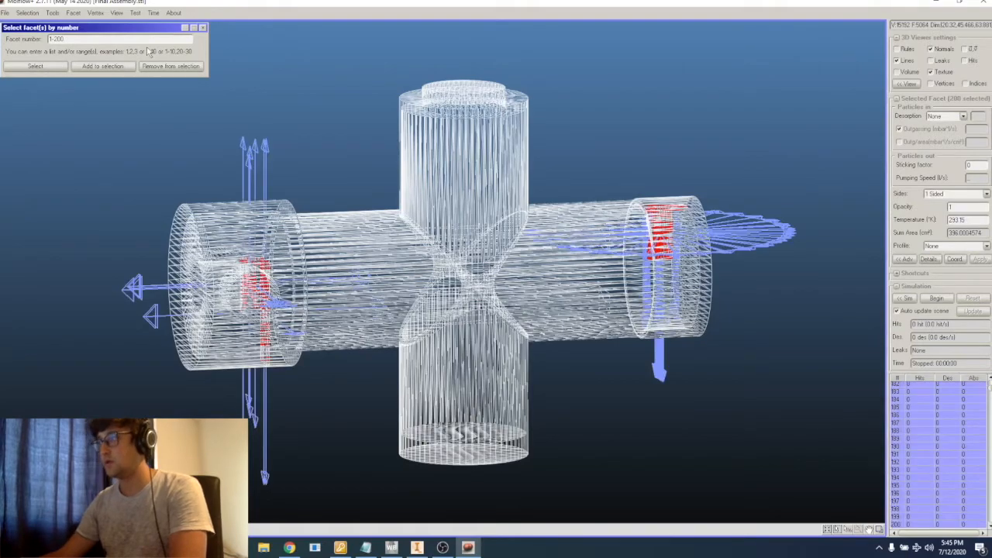
Examine the normals of selected facets 1-200 at both ends of the horizontal tube
scroll(656, 203, up, 3)
scroll(657, 221, down, 2)
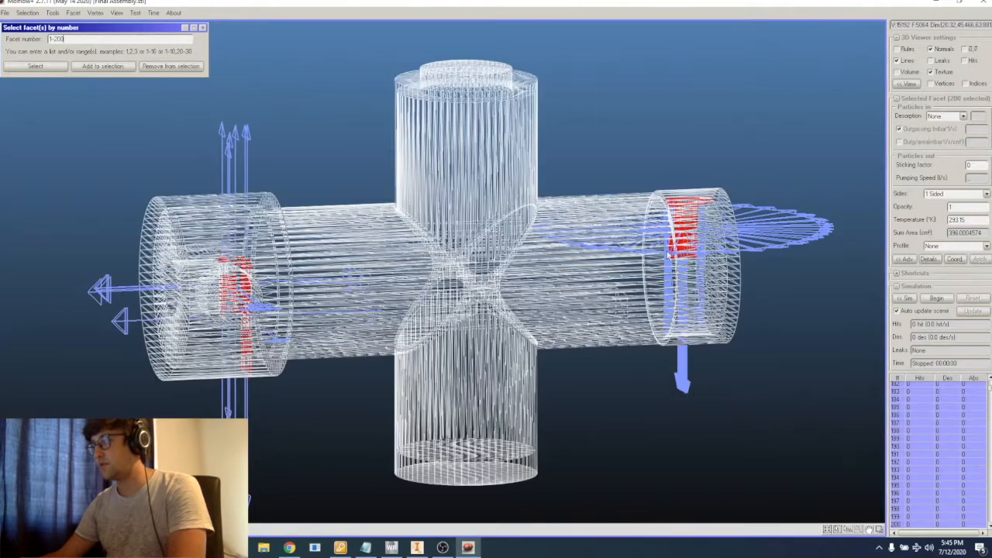
right_drag(683, 282, 660, 247)
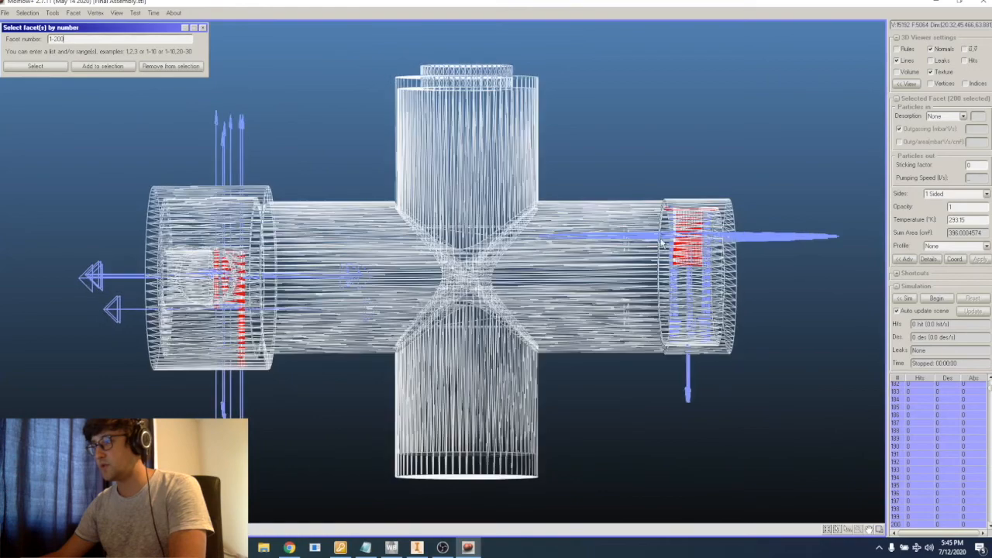
drag(598, 285, 610, 306)
right_drag(258, 290, 329, 298)
click(43, 66)
scroll(237, 287, up, 3)
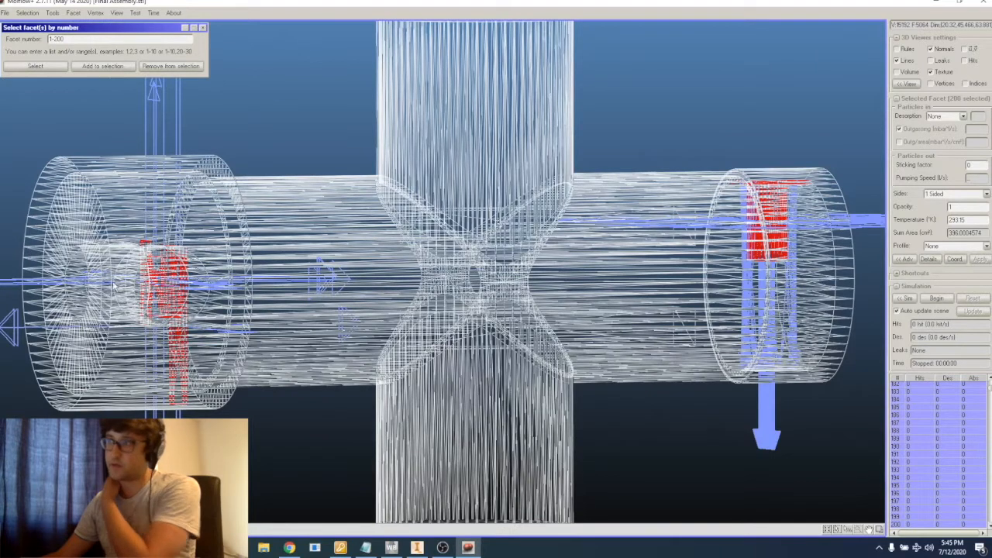
Select facets 1-200,500-700 by facet number and view their normals on the whole model
click(109, 40)
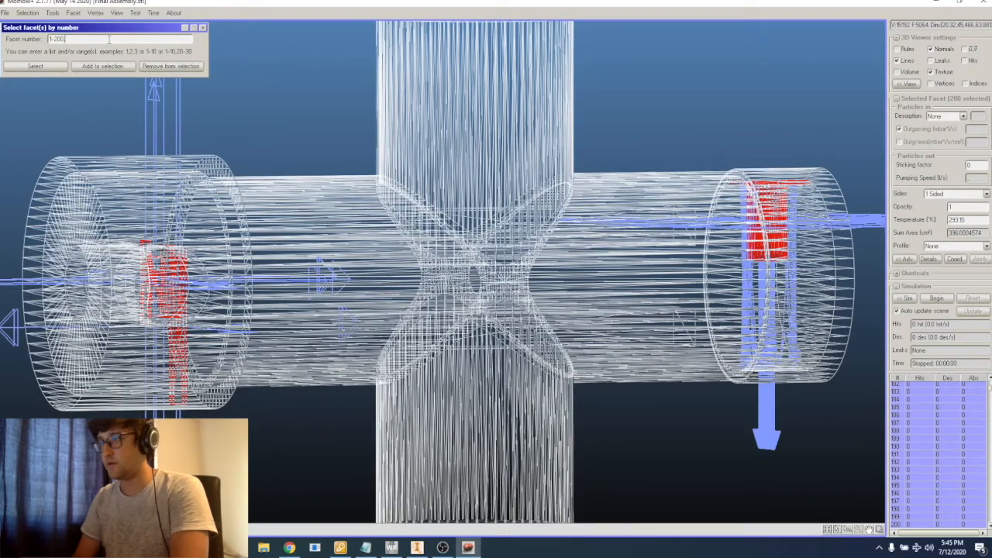
text(,500-700)
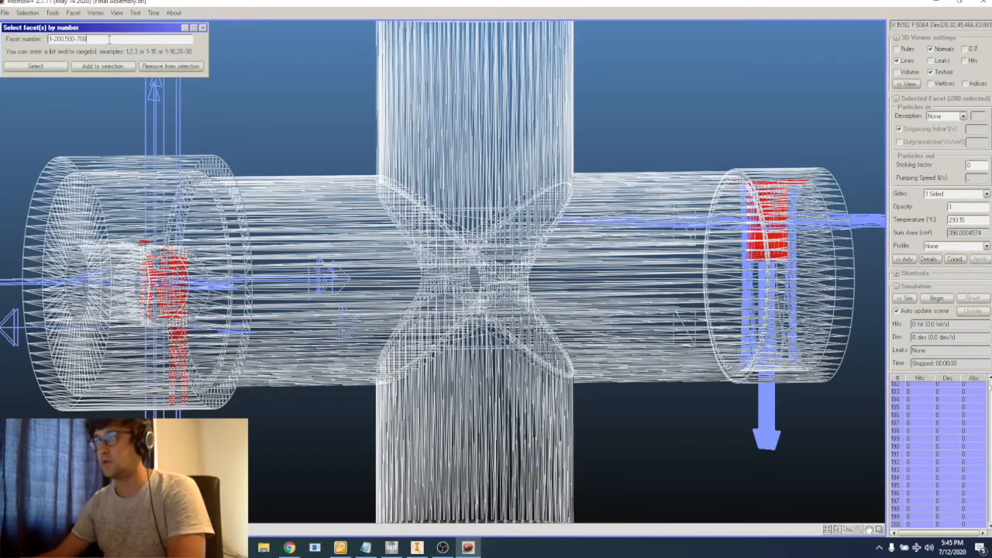
click(43, 67)
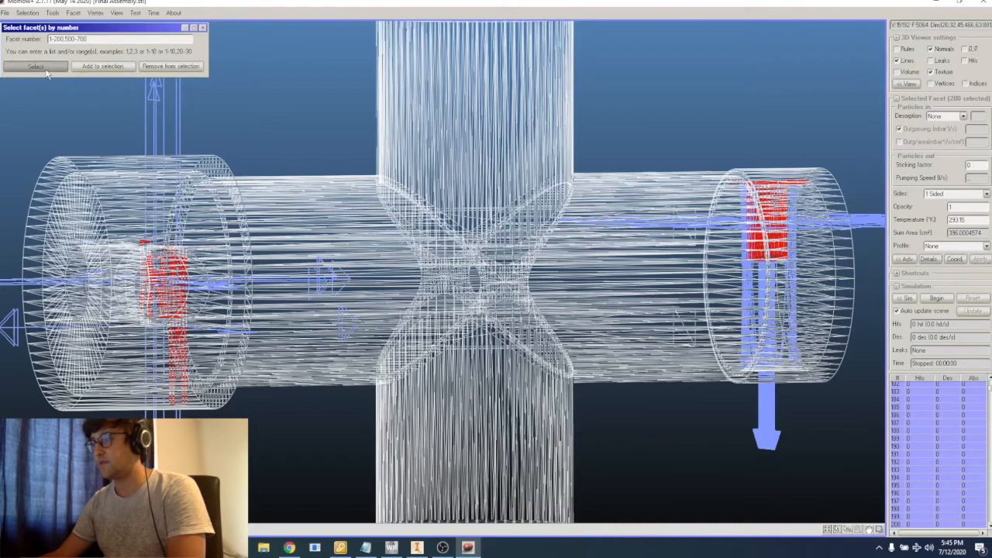
right_drag(462, 313, 572, 403)
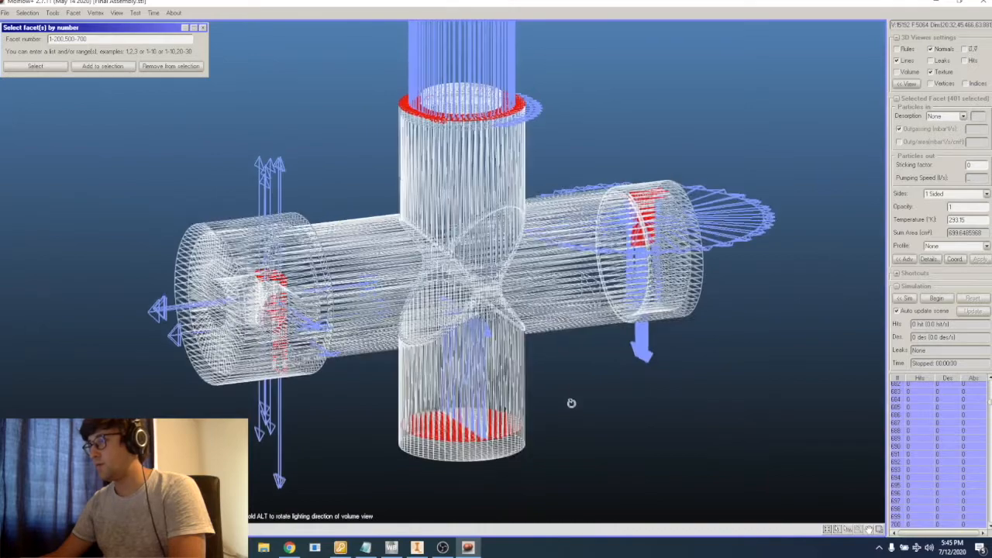
Inspect individual facets on the upper vertical tube and its end cap to check their normals
click(203, 28)
right_drag(446, 338, 380, 161)
click(647, 156)
click(444, 146)
click(460, 155)
click(494, 146)
click(459, 155)
right_drag(459, 155, 441, 193)
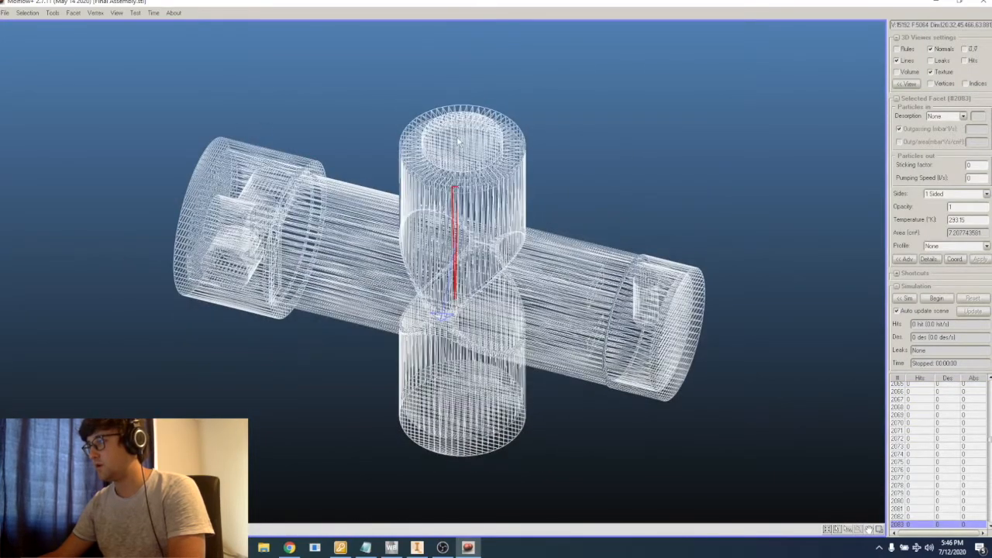
click(457, 145)
click(458, 138)
click(454, 147)
click(450, 151)
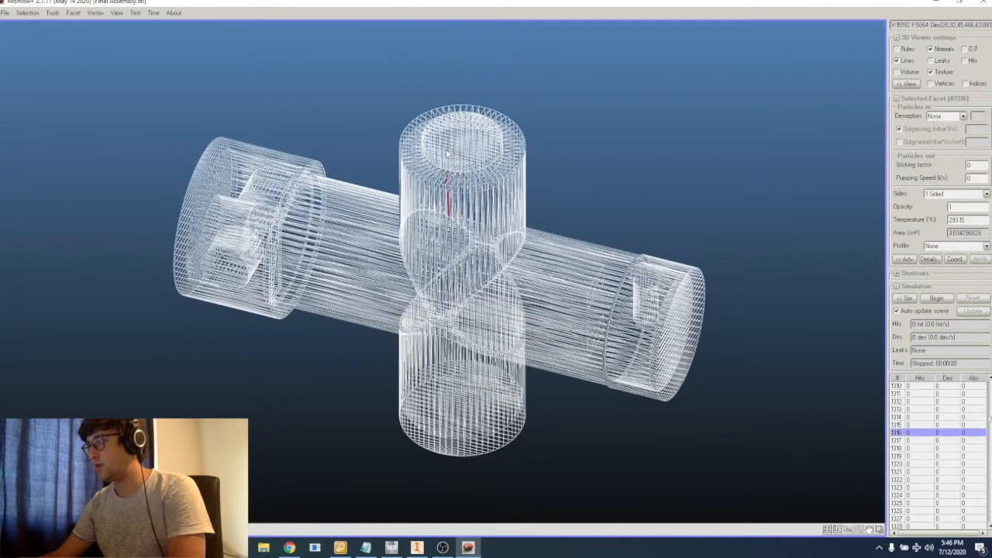
click(447, 153)
right_drag(448, 155, 377, 105)
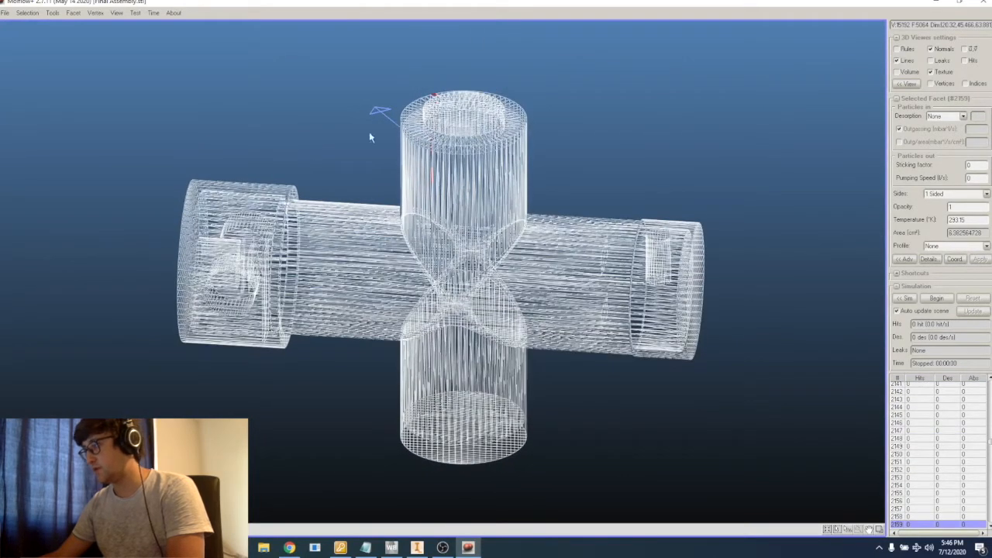
Inspect individual wall facets along the horizontal tube to check their normals
right_drag(593, 355, 584, 262)
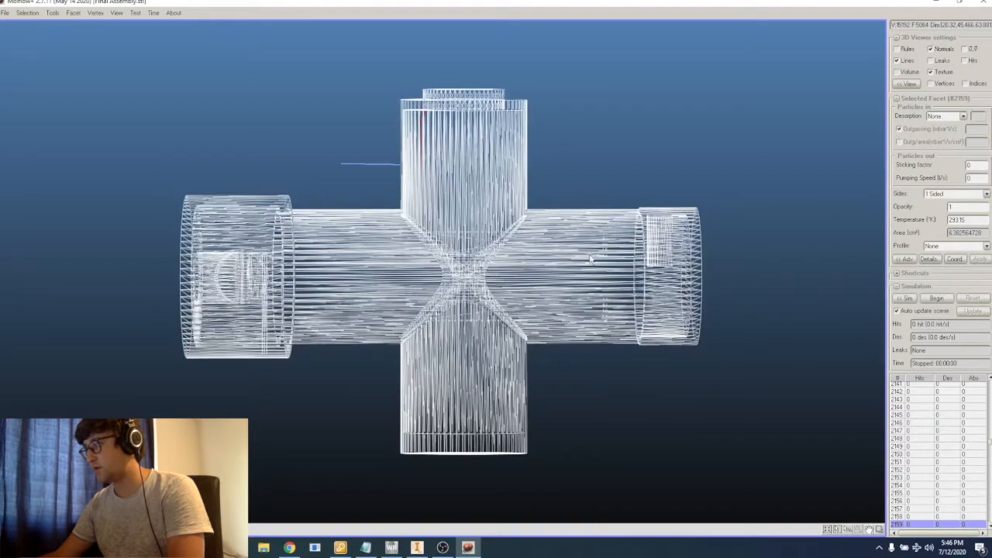
scroll(591, 258, up, 2)
click(606, 249)
right_drag(605, 250, 582, 240)
click(600, 230)
click(603, 232)
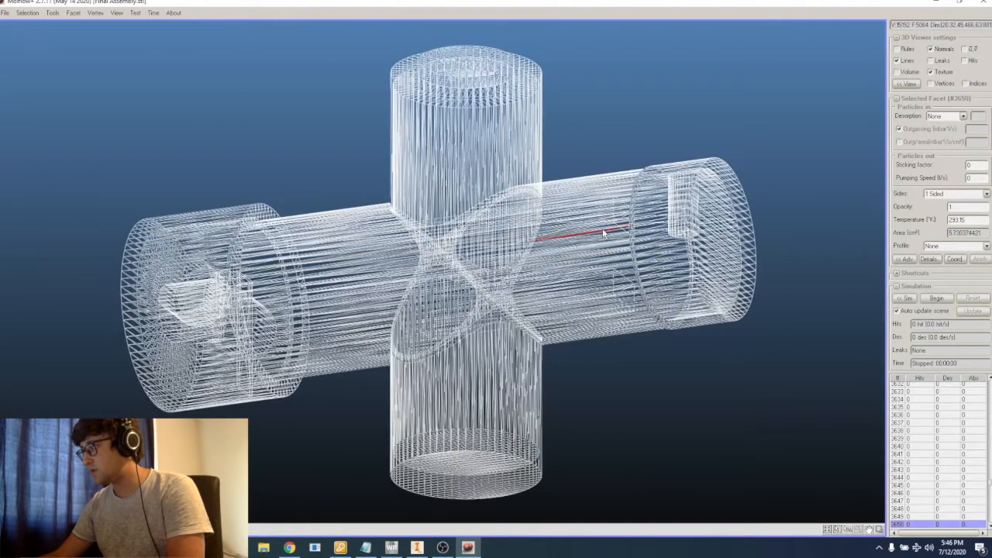
click(600, 241)
click(603, 237)
right_drag(603, 237, 604, 313)
click(604, 314)
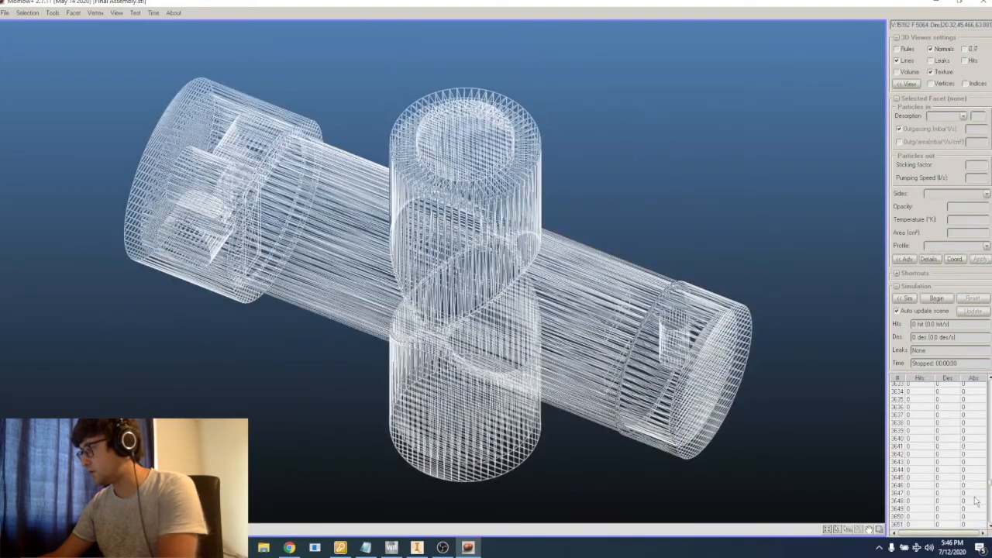
Step one by one through the last facets in the facet list down to facet 5064
drag(990, 482, 990, 521)
click(961, 518)
key(Down)
key(Down)
key(Down)
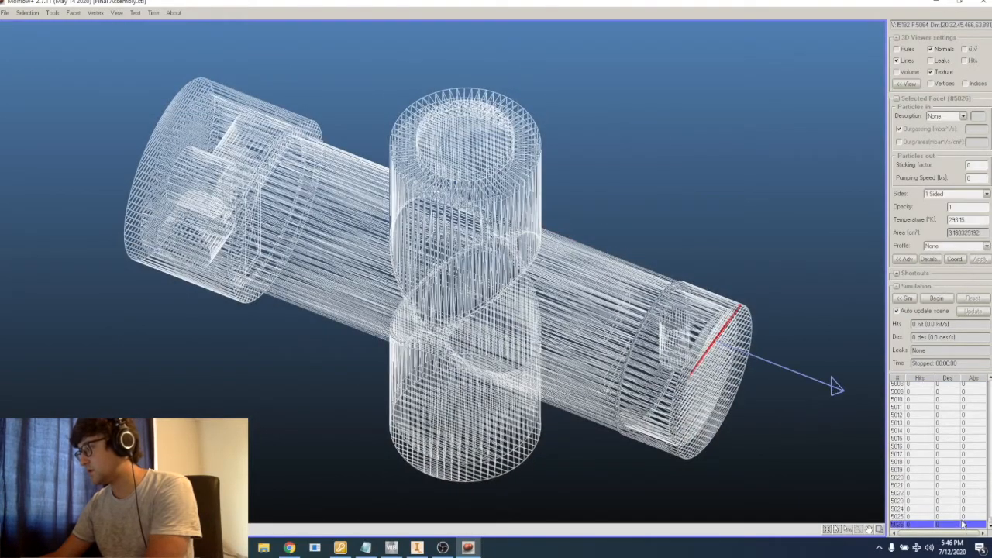
key(Down)
key(Down)
key(Down)
key(Down)
key(Down)
key(Down)
key(Down)
key(Down)
key(Down)
key(Down)
key(Down)
key(Down)
key(Down)
key(Down)
key(Down)
key(Down)
key(Down)
key(Down)
key(Down)
key(Down)
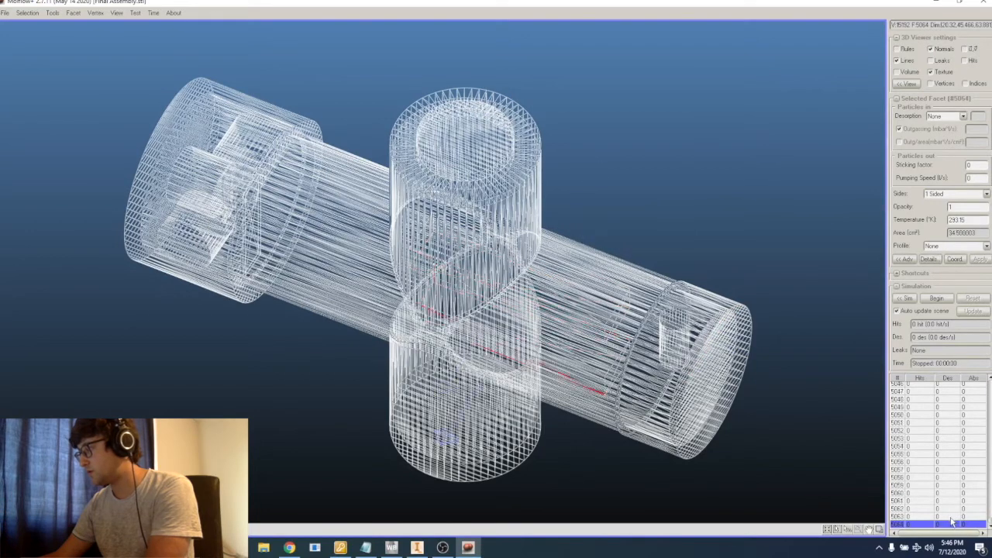
Step back through the facet list from facet 5064 to facet 5041, examining each facet's location on the model
key(Up)
key(Up)
key(Up)
key(Up)
key(Up)
key(Up)
key(Up)
key(Up)
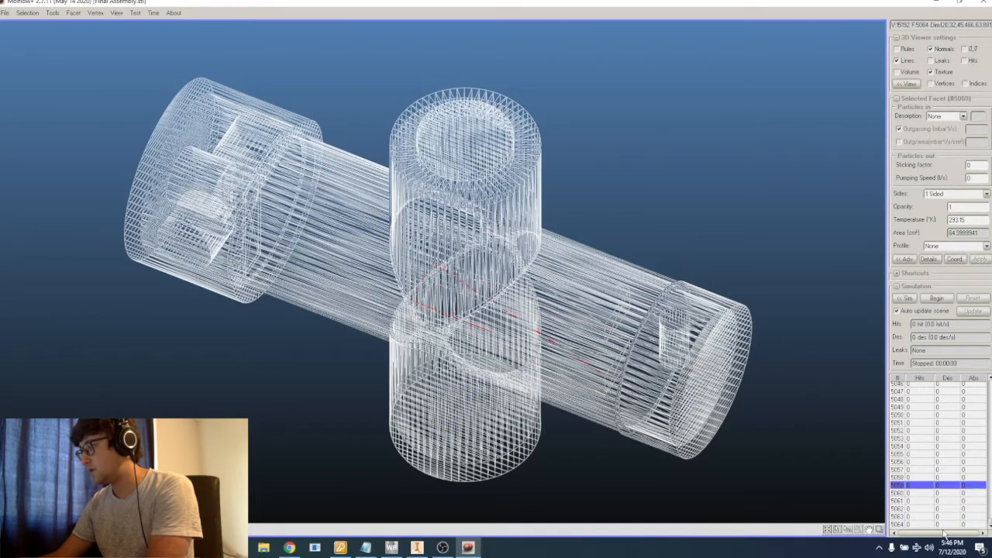
key(Up)
key(Up)
key(Up)
key(Up)
key(Up)
key(Up)
key(Up)
key(Up)
key(Up)
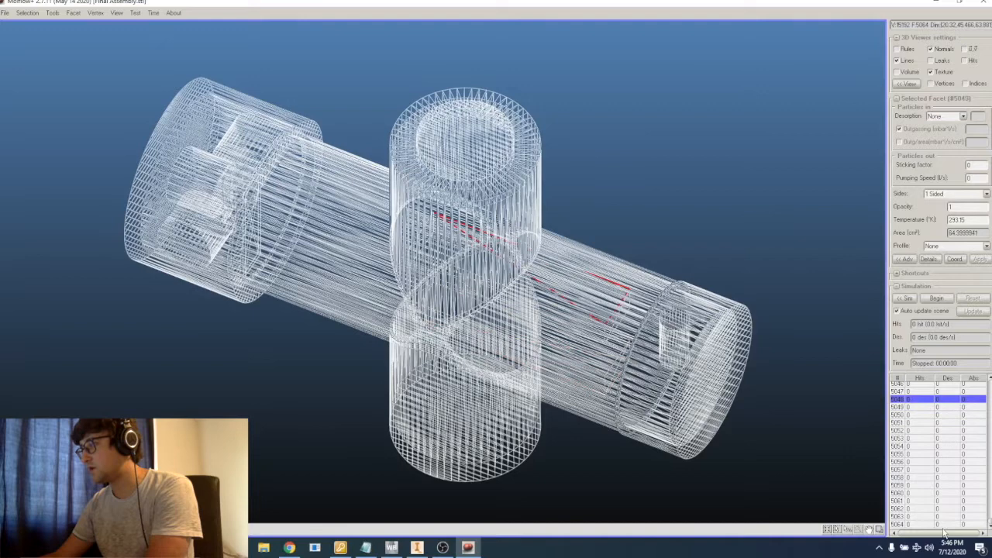
key(Up)
key(Up)
key(Up)
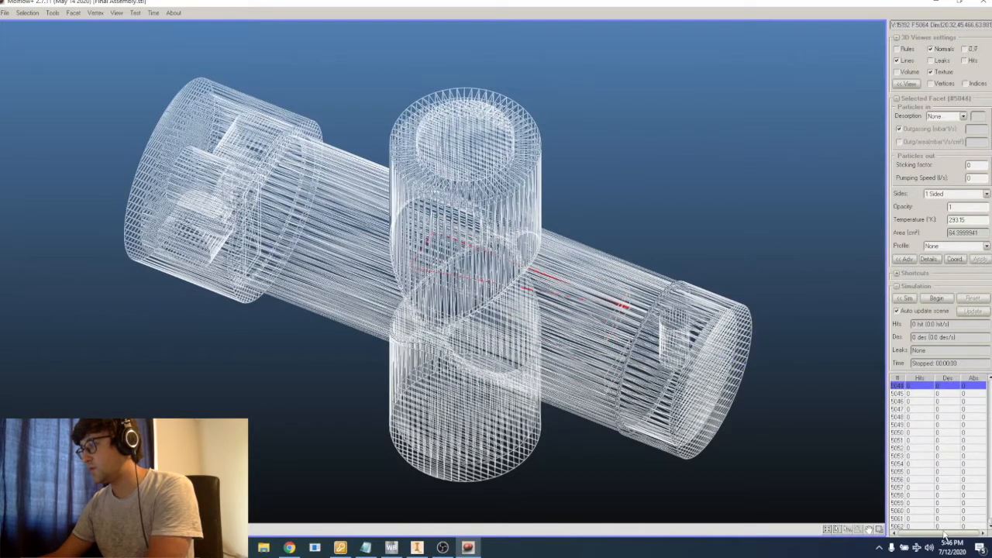
key(Up)
key(Up)
key(Up)
key(Up)
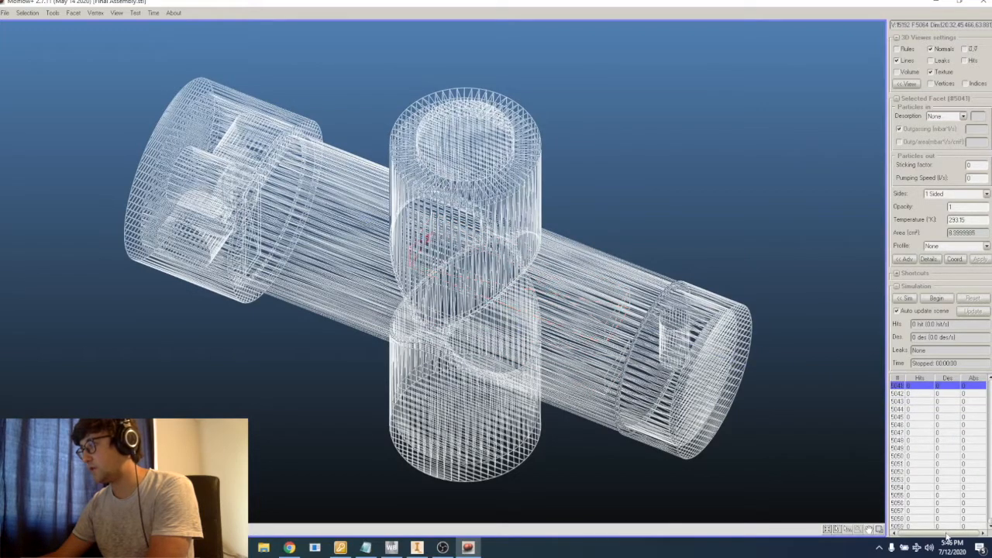
key(Down)
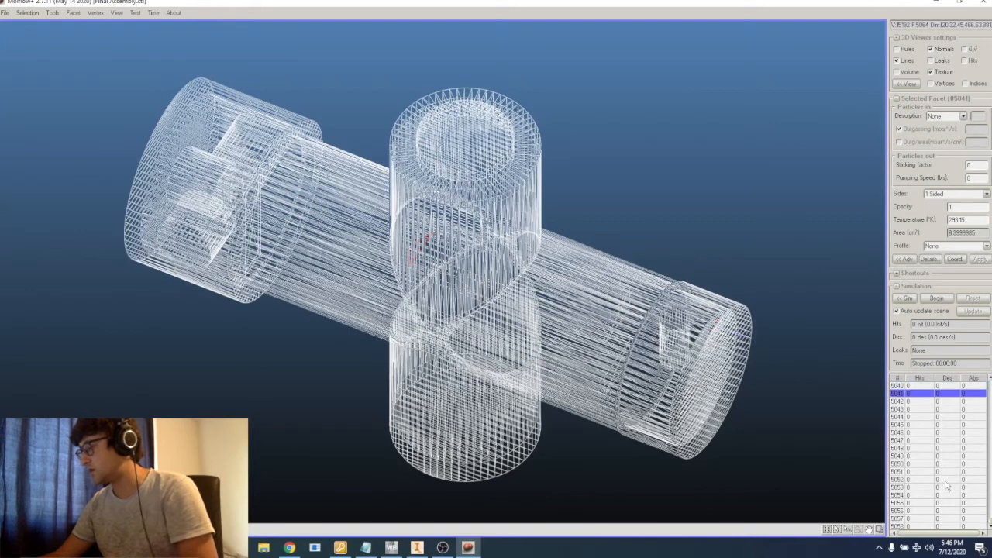
Select facets 5041-5058 by facet number
click(27, 13)
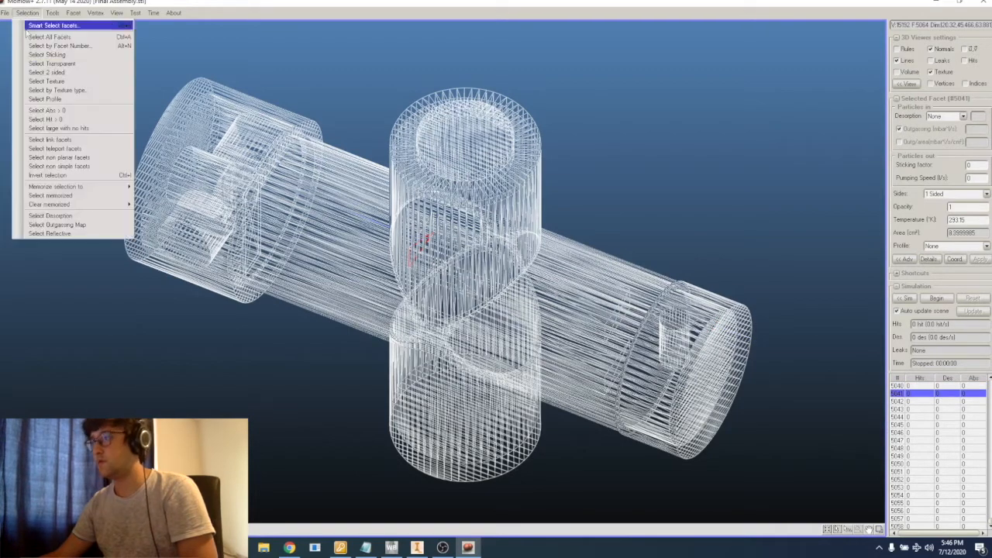
click(28, 37)
click(52, 26)
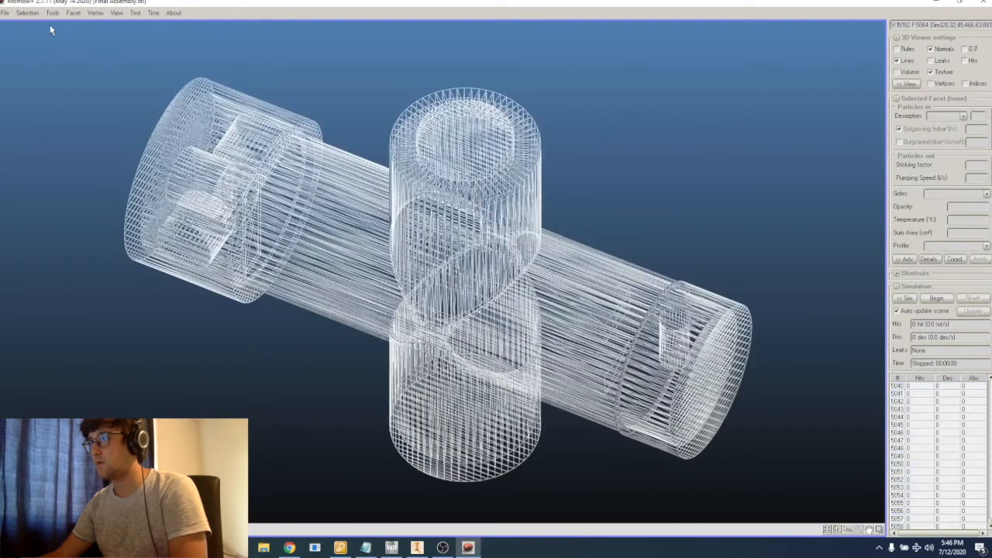
click(27, 14)
click(58, 45)
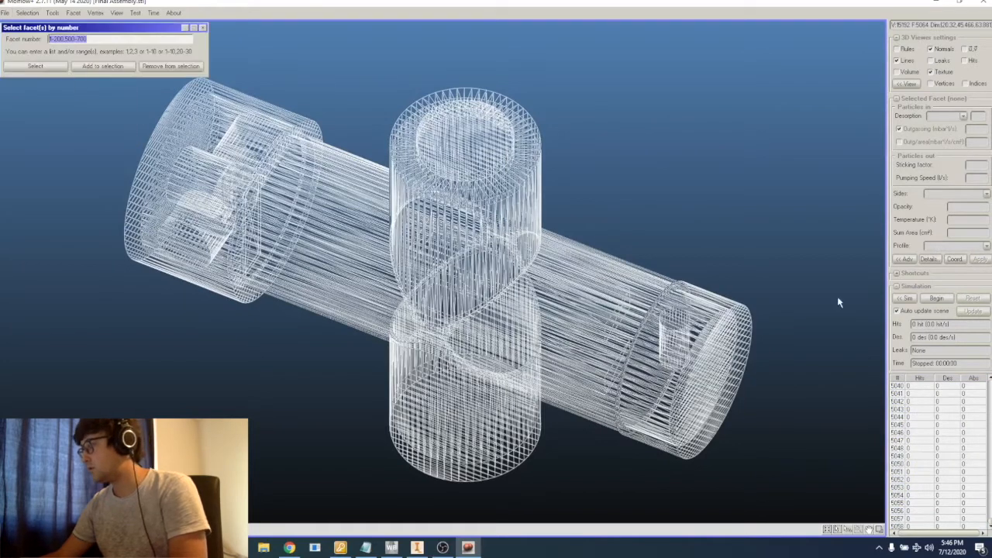
text(5041-)
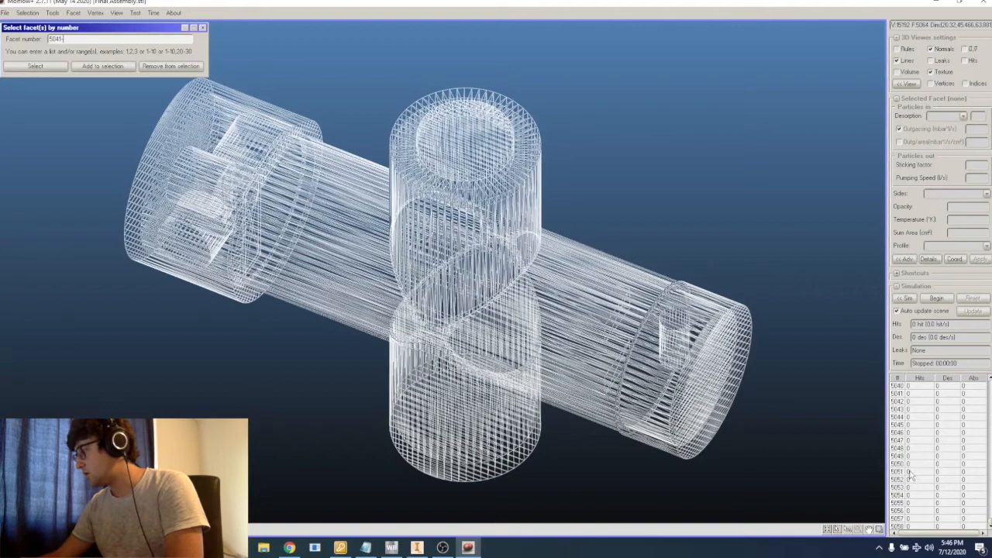
text(5058)
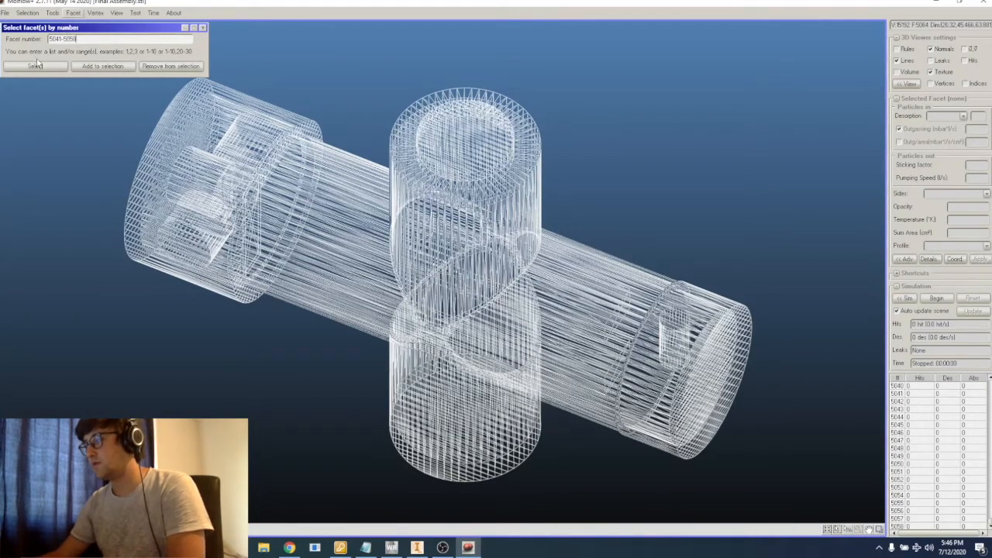
click(34, 66)
Apply a sticking factor of 0.12 to the selected facets 5041-5058
right_drag(302, 333, 515, 354)
right_drag(609, 371, 659, 294)
click(964, 116)
click(964, 116)
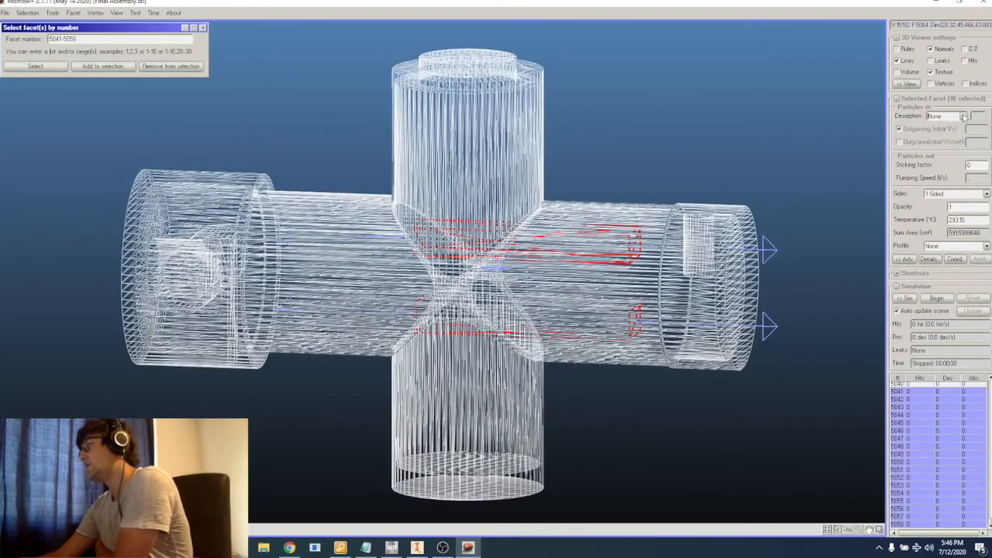
text(1)
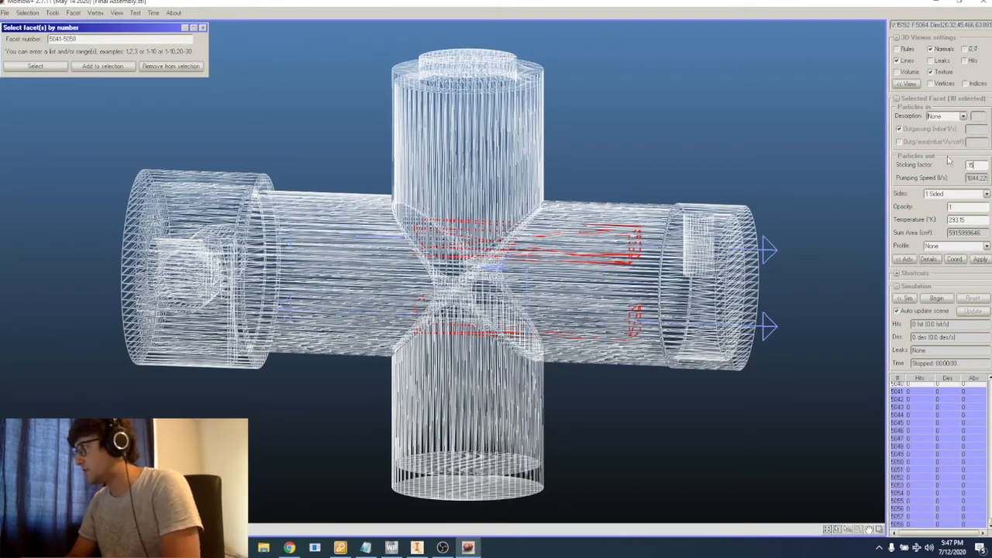
key(BackSpace)
text(2)
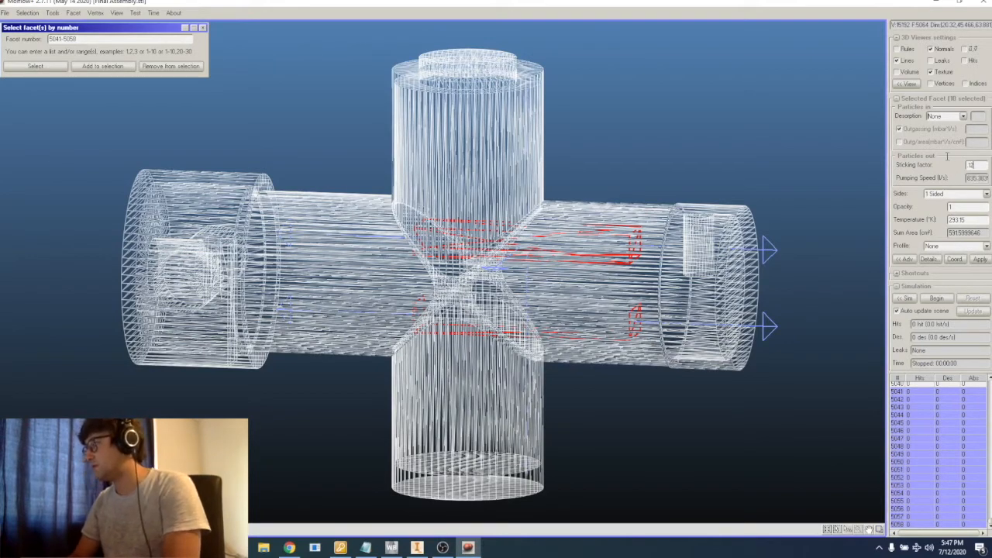
key(BackSpace)
text(2)
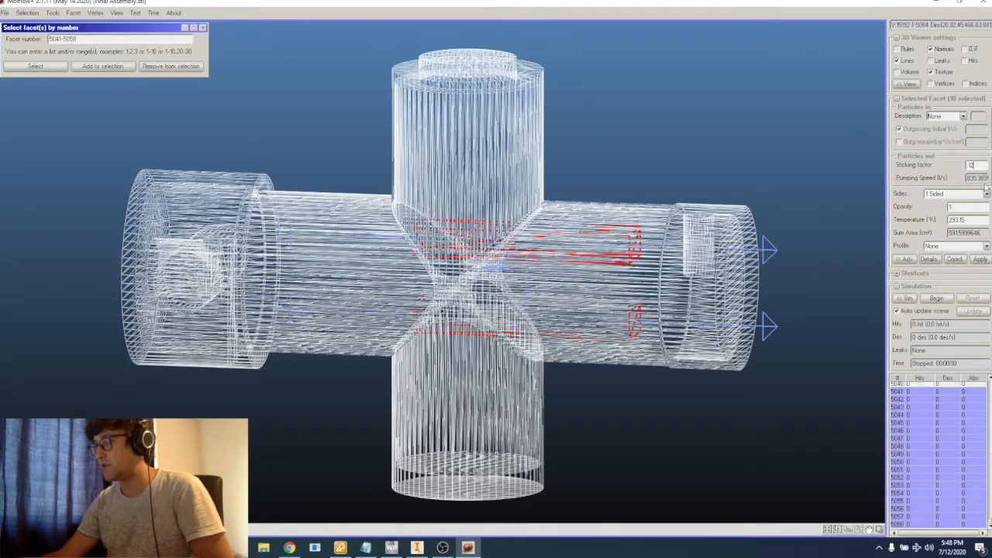
click(981, 260)
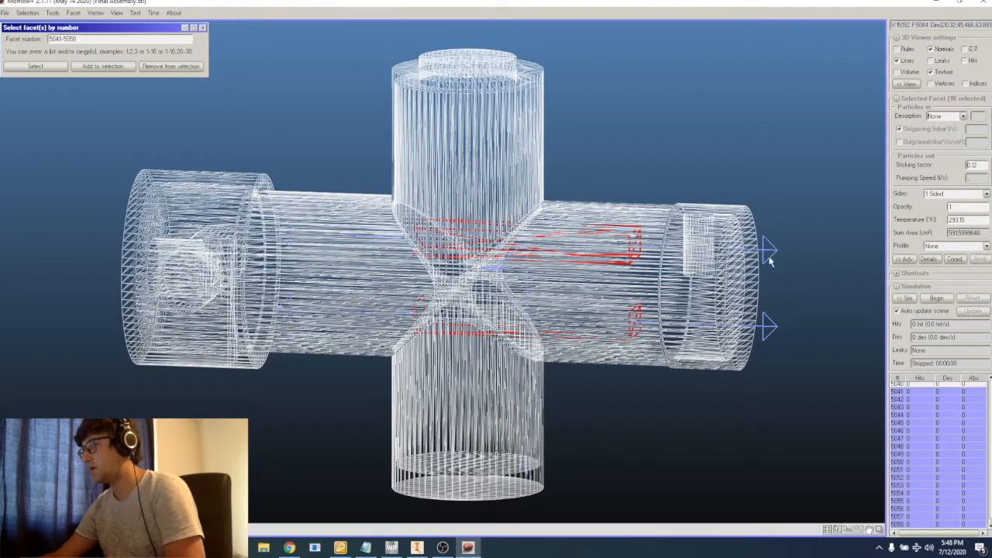
Examine the normals of facets 5041-5058, and inspect individual wall facets of the horizontal tube
right_drag(636, 322, 658, 349)
right_drag(837, 269, 566, 333)
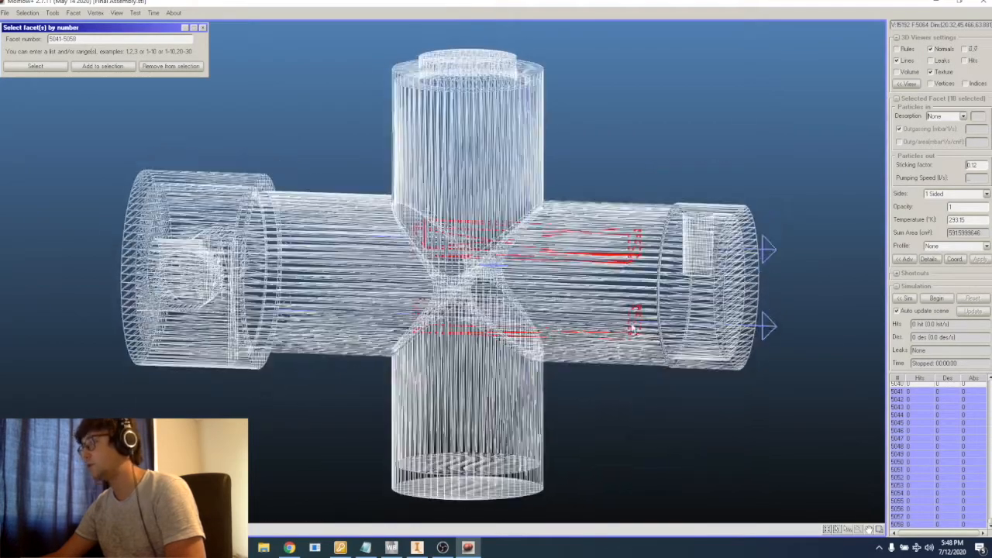
right_drag(671, 283, 676, 314)
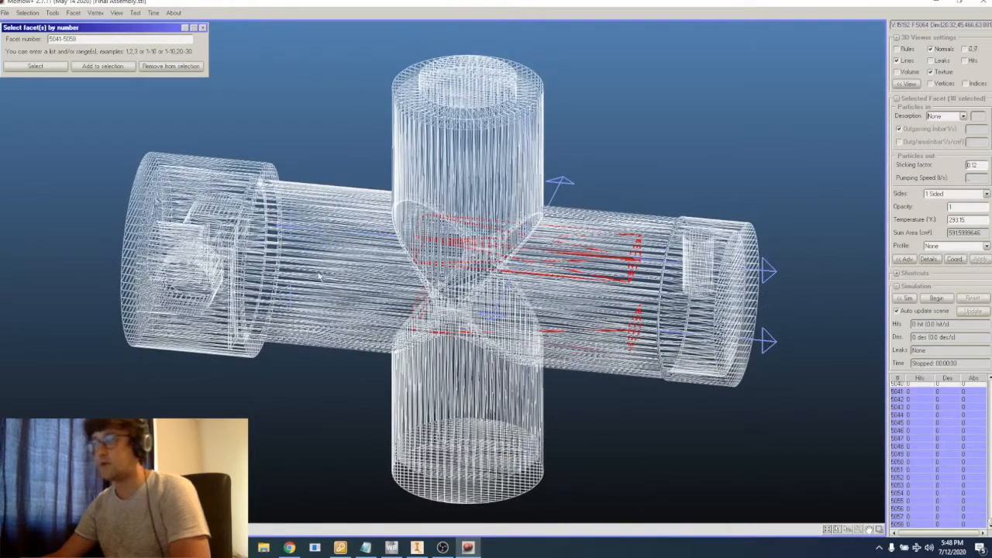
click(348, 258)
click(348, 257)
right_drag(351, 256, 369, 276)
click(373, 284)
right_drag(451, 327, 401, 313)
click(327, 300)
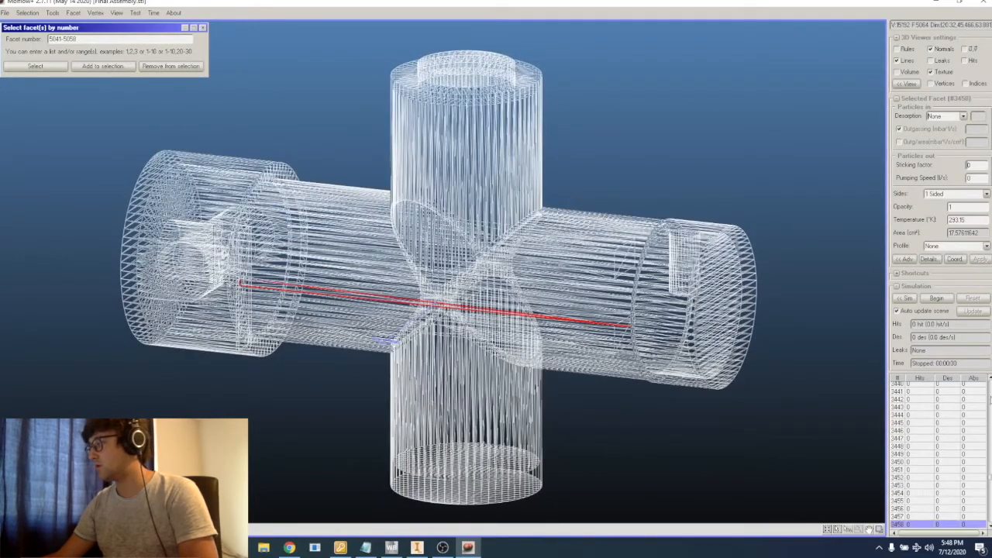
click(345, 255)
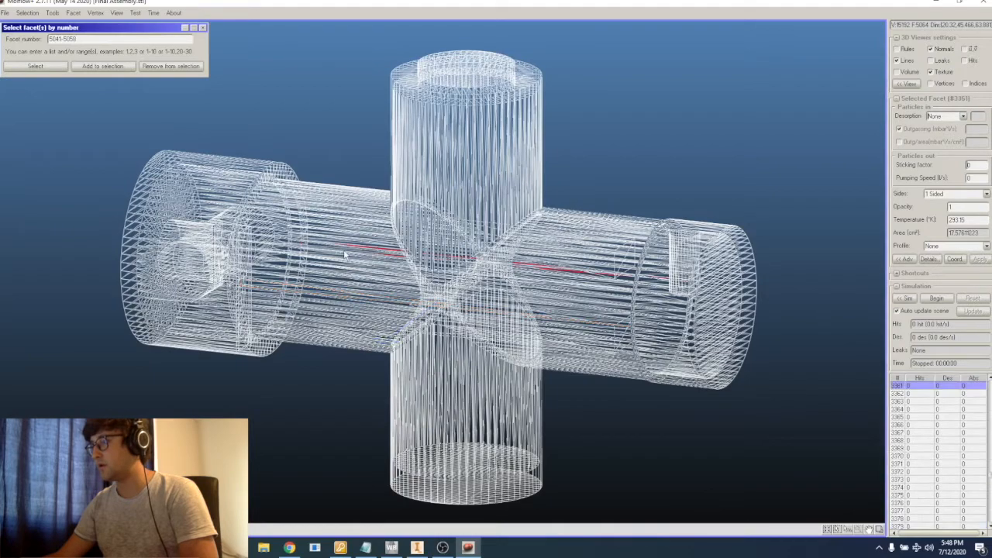
click(345, 256)
click(346, 255)
click(345, 255)
mouse_move(345, 255)
right_down()
mouse_move(354, 243)
mouse_move(342, 273)
right_up()
Step forward through the facet list to facet 4255, examining each facet's location on the model
click(931, 525)
key(Down)
key(Down)
key(Down)
key(Down)
key(Down)
key(Down)
key(Down)
key(Down)
key(Down)
key(Down)
key(Down)
key(Down)
key(Down)
key(Down)
key(Down)
key(Down)
key(Down)
key(Down)
key(Down)
key(Down)
key(Down)
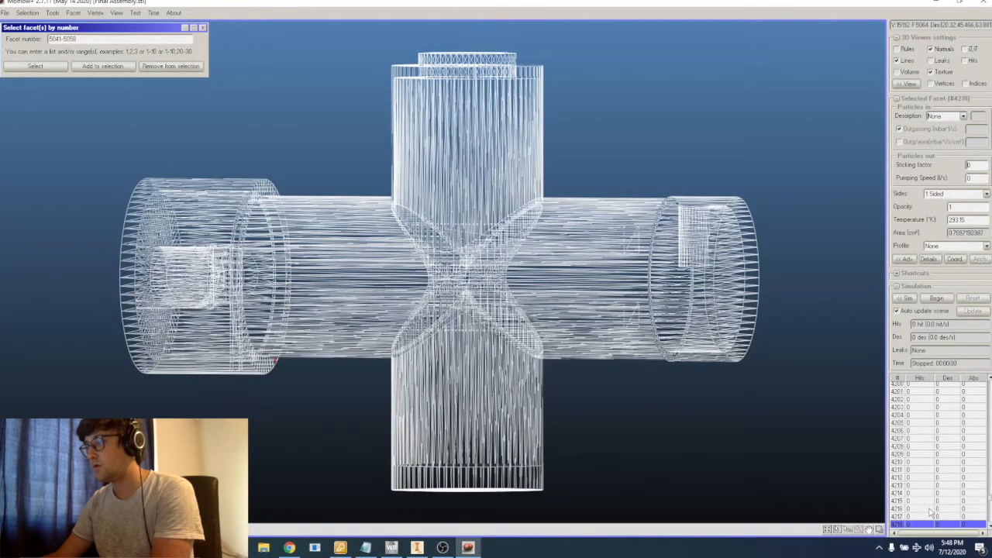
key(Down)
key(Down)
key(Down)
key(Down)
key(Down)
key(Down)
key(Down)
key(Down)
key(Down)
key(Down)
key(Down)
key(Down)
key(Down)
key(Down)
key(Down)
key(Down)
scroll(930, 465, down, 5)
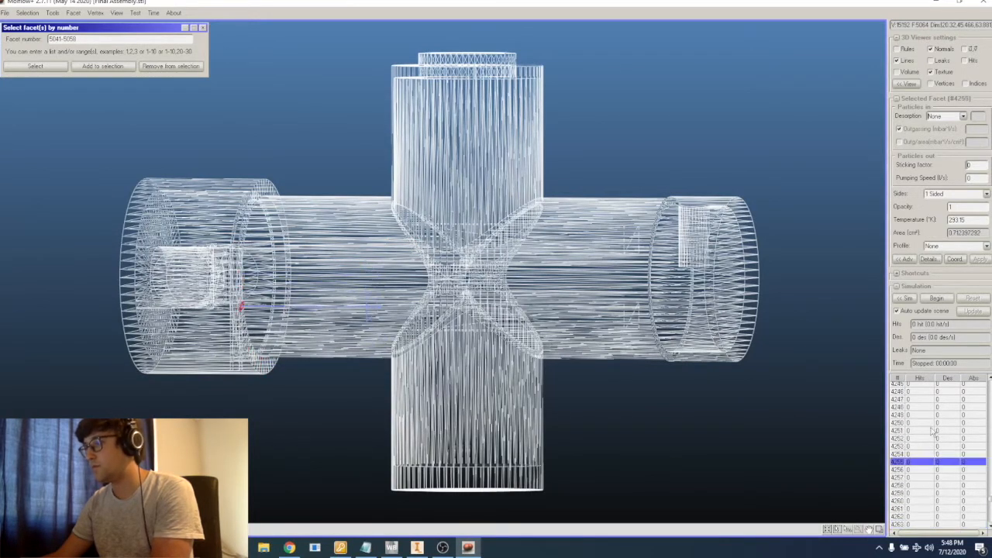
Step back through the facet list from facet 4255 to facet 4009, examining which facets lie on the horizontal tube
key(Up)
key(Up)
key(Up)
key(Up)
key(Up)
key(Up)
key(Up)
key(Up)
key(Up)
key(Up)
key(Up)
key(Up)
key(Up)
key(Up)
key(Up)
key(Up)
key(Up)
key(Up)
key(Up)
key(Up)
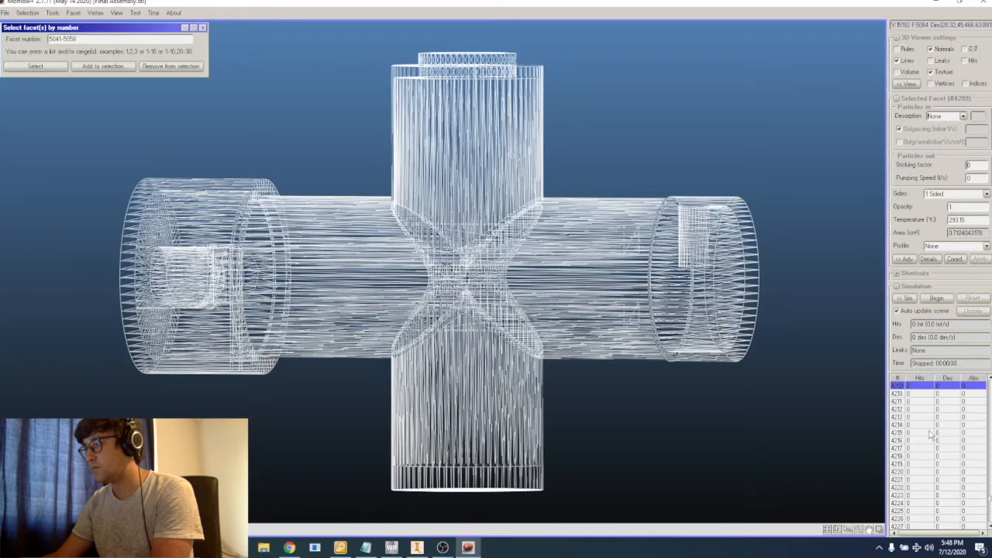
key(Up)
key(Up)
key(Up)
key(Up)
key(Up)
key(Up)
key(Up)
key(Up)
key(Up)
key(Up)
key(Up)
key(Up)
key(Up)
key(Up)
key(Up)
key(Up)
key(Up)
key(Up)
key(Up)
key(Up)
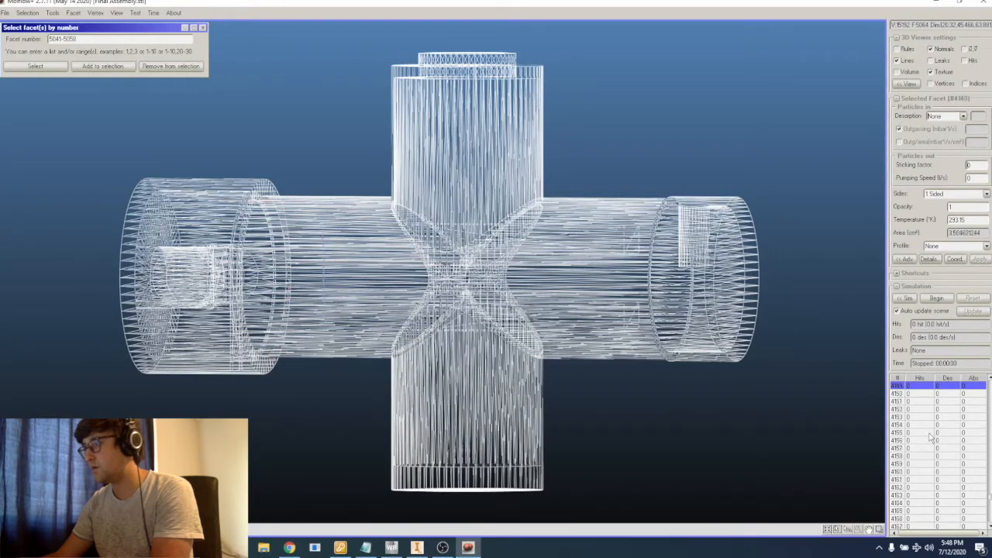
key(Up)
key(Up)
key(Up)
key(Up)
key(Up)
key(Up)
key(Up)
key(Up)
key(Up)
key(Up)
key(Up)
key(Up)
key(Up)
key(Up)
key(Up)
key(Up)
key(Up)
key(Up)
key(Up)
key(Up)
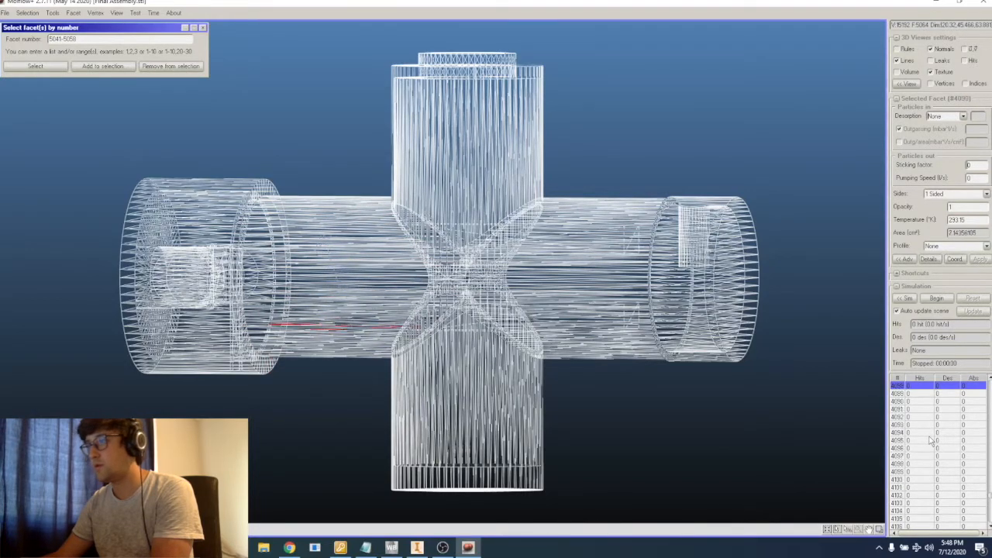
key(Up)
key(Up)
key(Up)
key(Up)
key(Up)
key(Up)
key(Up)
key(Up)
key(Up)
key(Up)
key(Up)
key(Up)
key(Up)
key(Up)
key(Up)
key(Up)
key(Up)
key(Up)
key(Up)
key(Up)
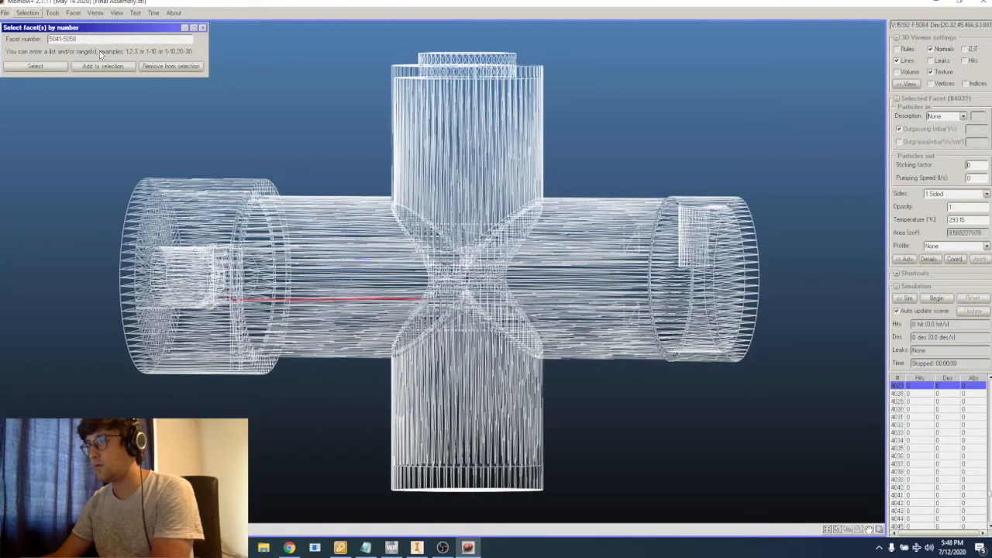
key(Up)
key(Up)
key(Up)
key(Up)
Select facets 4000-4100 by facet number
drag(79, 39, 25, 21)
text(400)
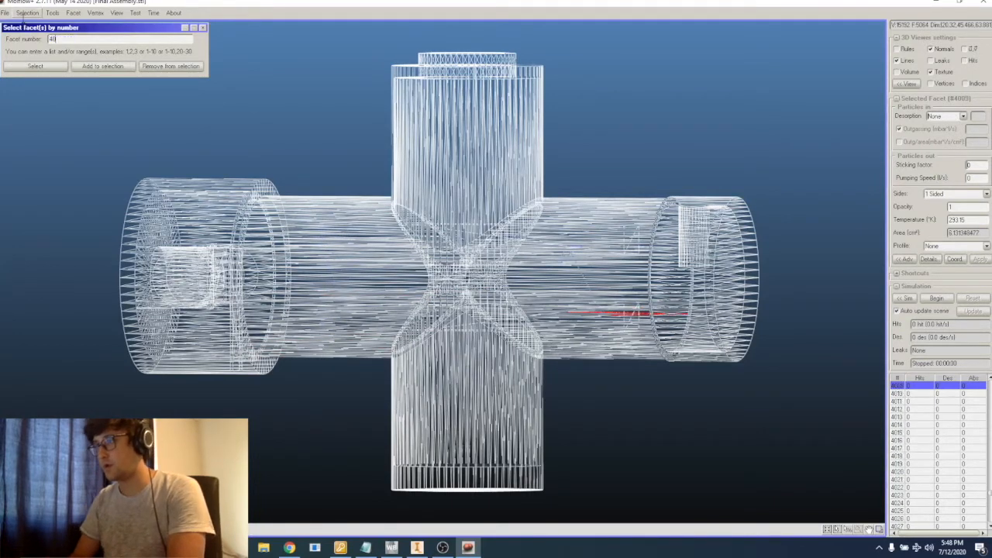
text(0-4100)
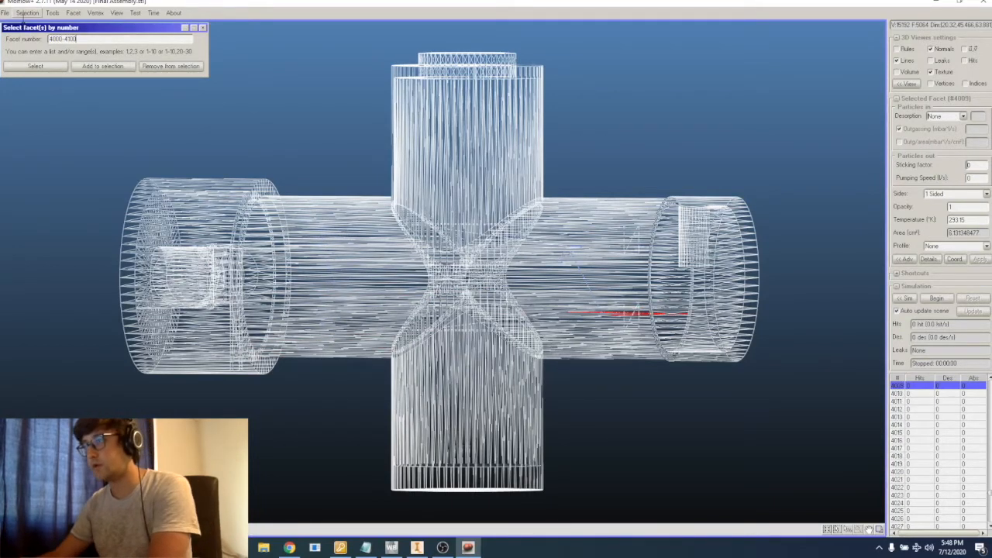
click(34, 69)
right_drag(399, 295, 419, 358)
Set the desorption type of the selected facets 4000-4100 to Uniform
click(963, 116)
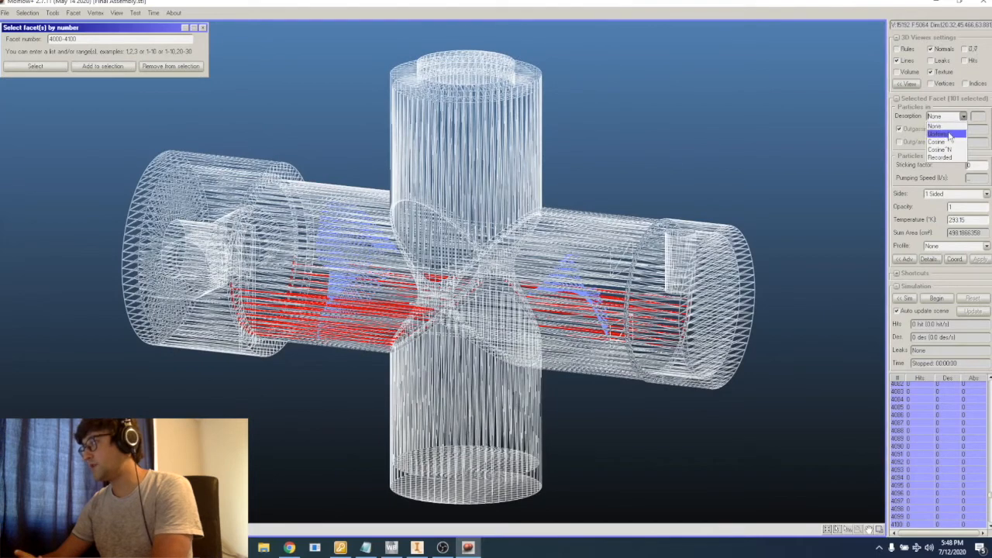
click(950, 140)
click(964, 116)
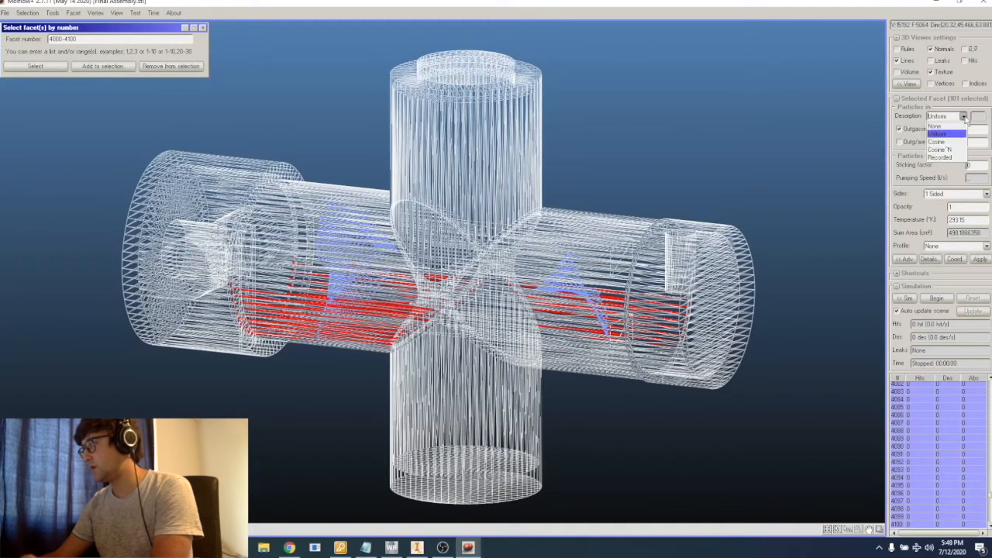
click(954, 134)
Apply an outgassing rate per area of 2e-14 mbar·l/s/cm² to facets 4000-4100, and clear the selection
click(972, 132)
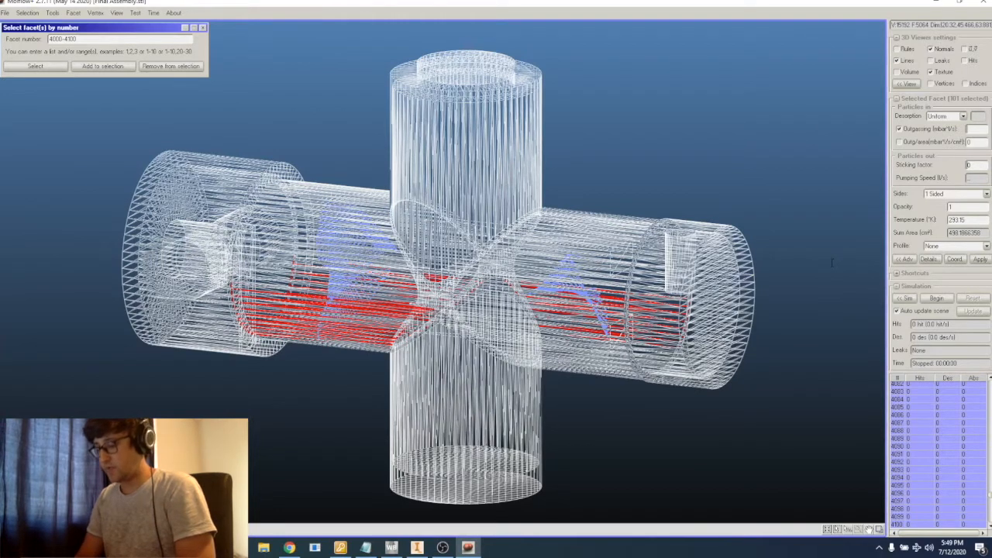
text(2e-14)
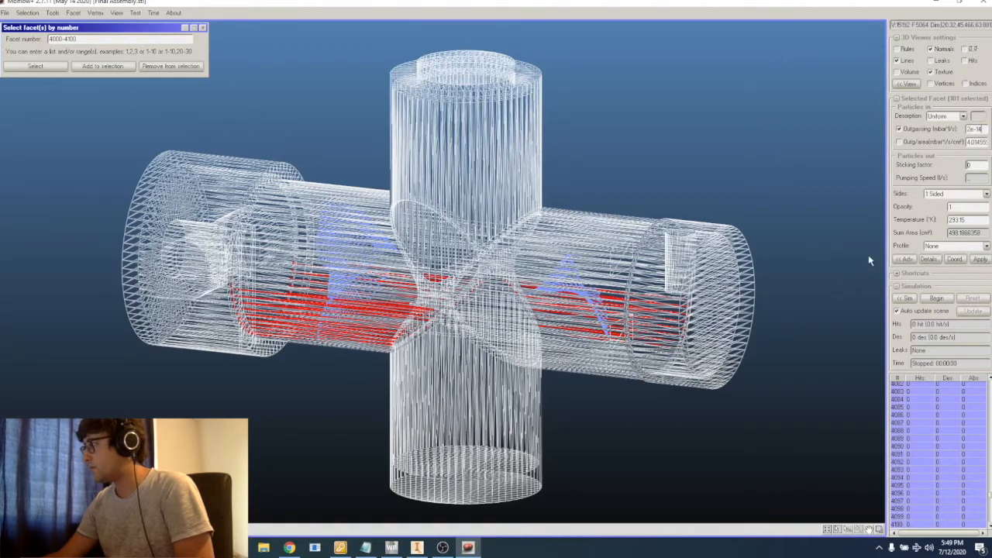
click(900, 143)
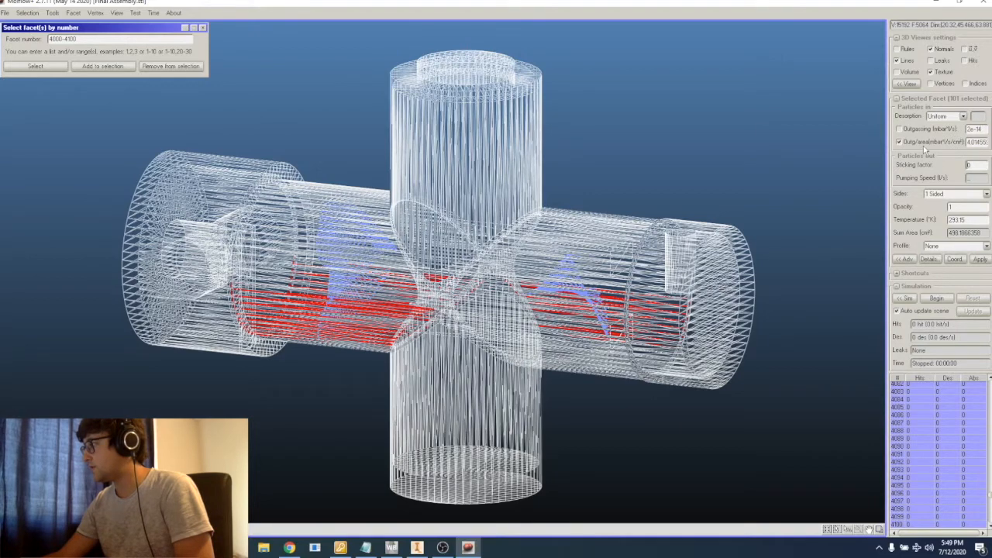
click(983, 141)
drag(983, 142, 936, 139)
text(e)
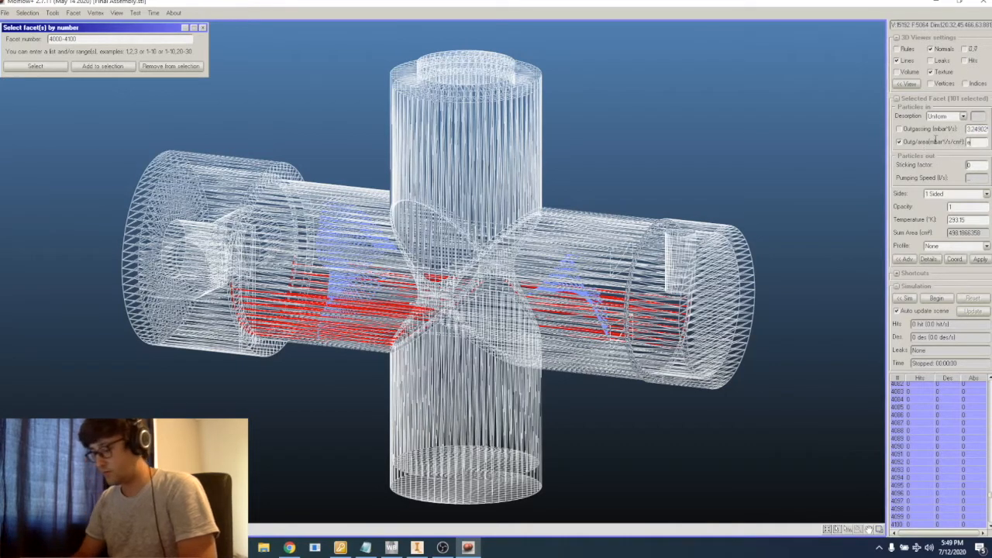
text(-14)
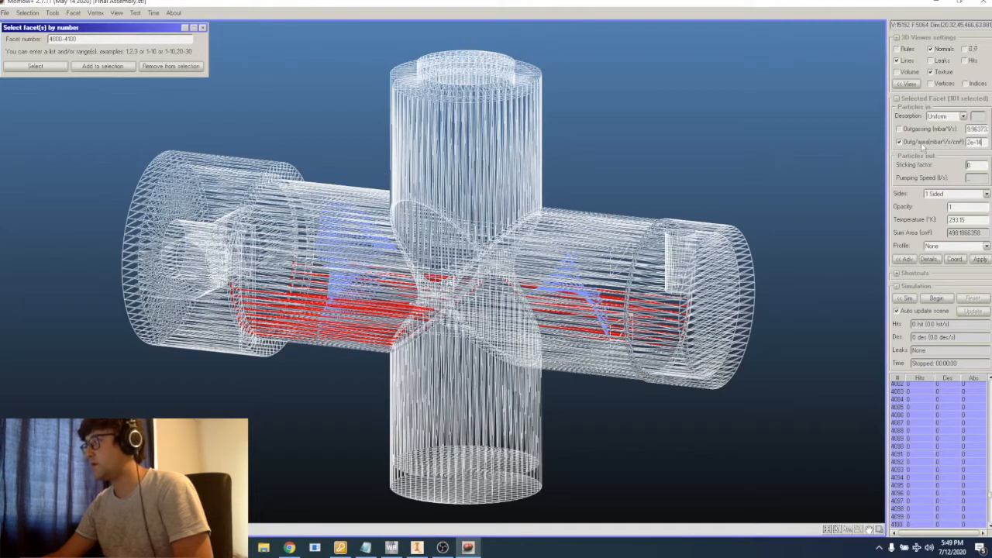
double_click(981, 142)
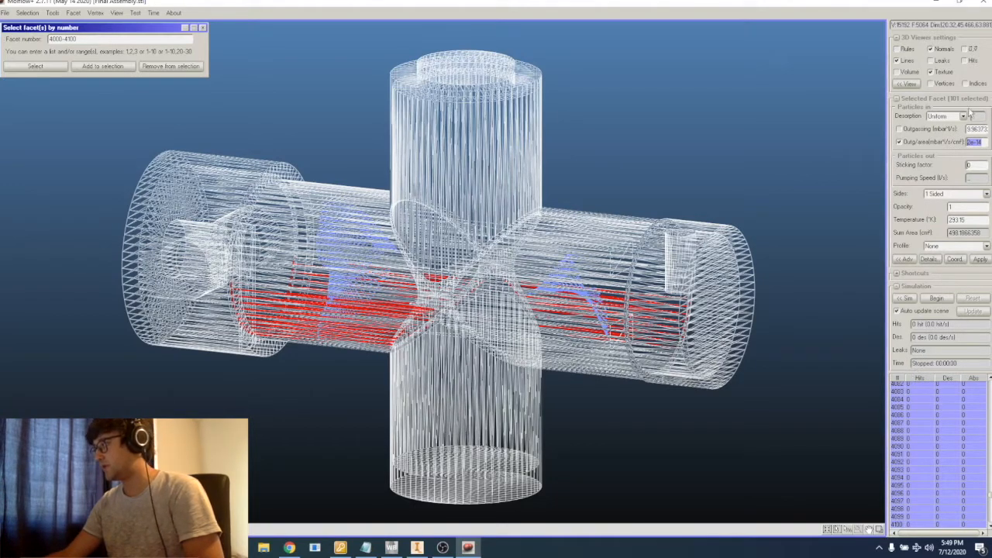
click(981, 260)
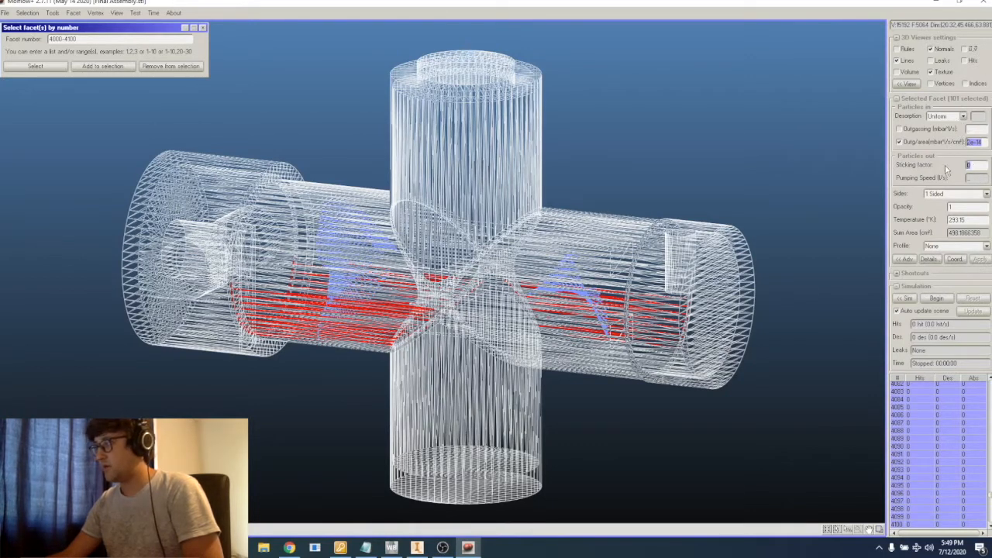
click(837, 211)
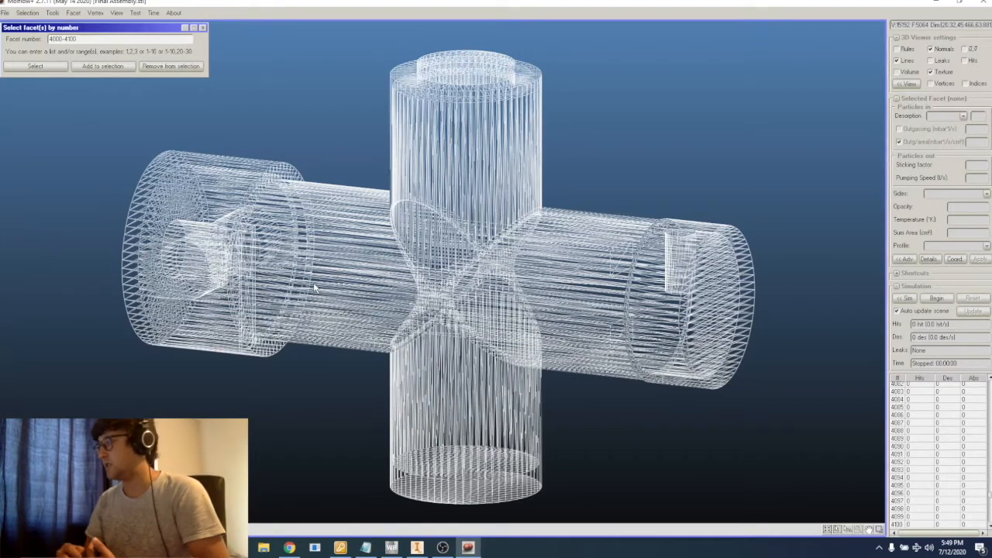
Inspect single facets at the tube's end and along its wall, and view the advanced facet parameters
click(711, 231)
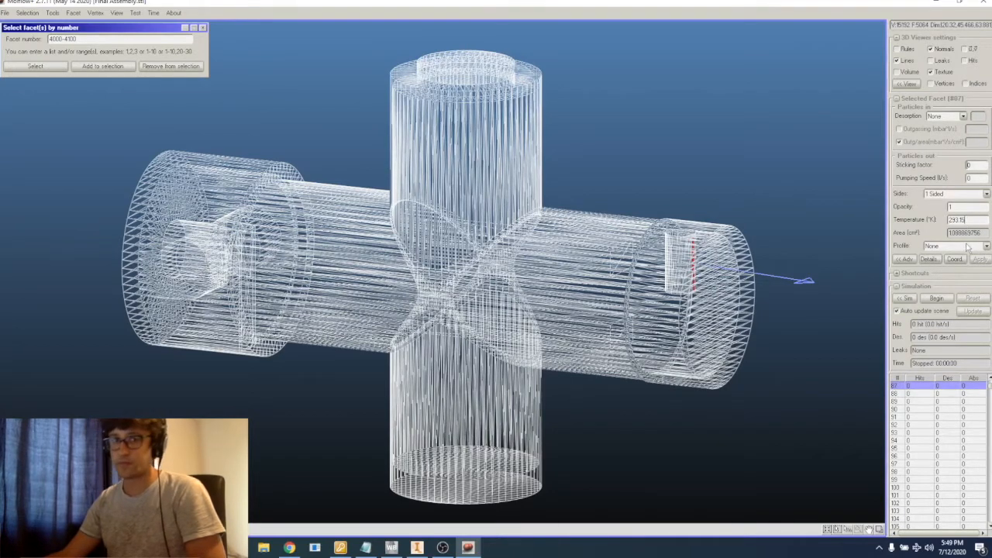
mouse_move(468, 548)
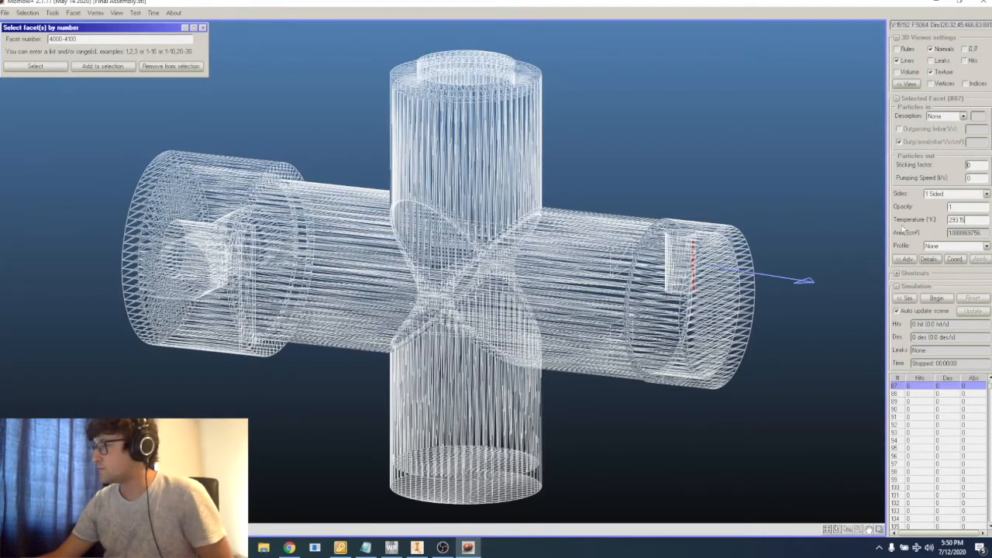
click(411, 290)
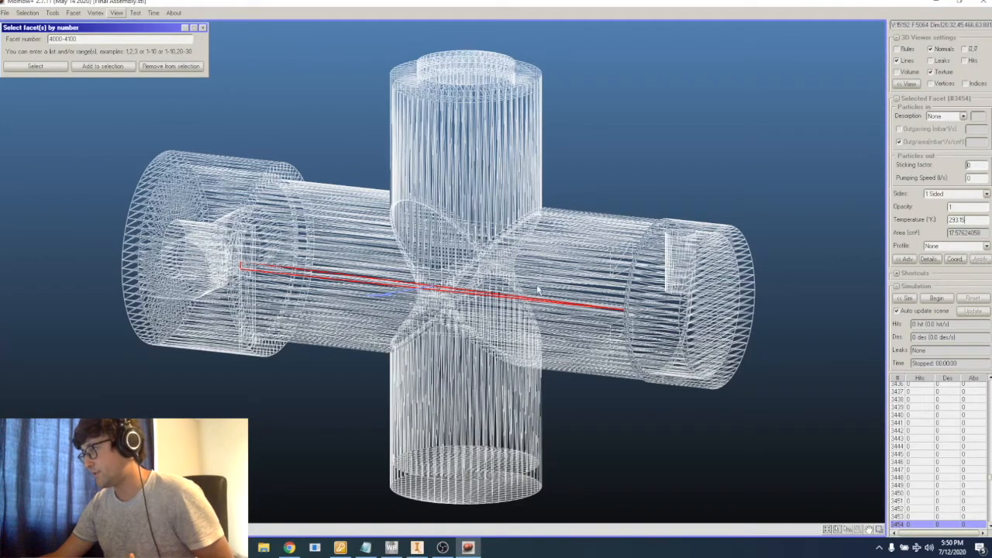
click(591, 427)
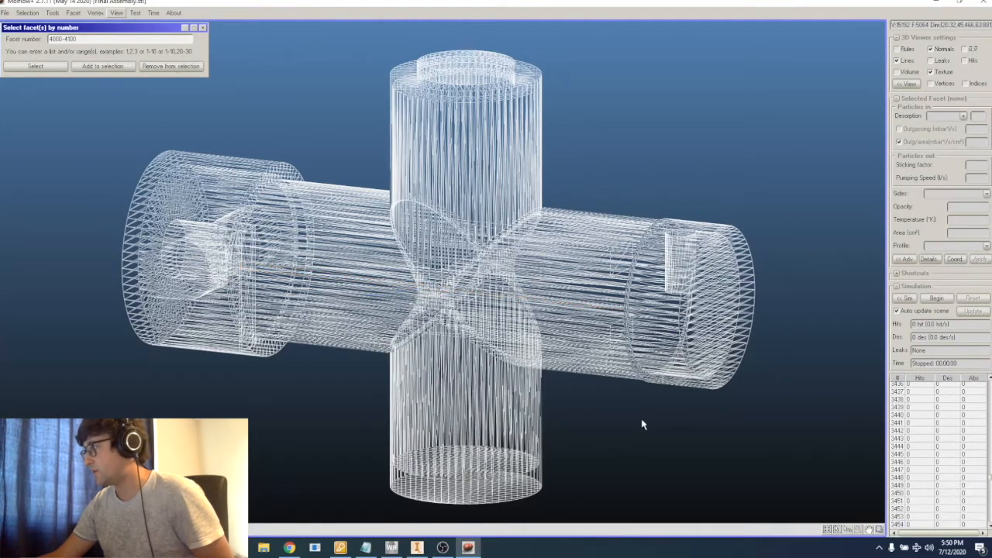
click(912, 260)
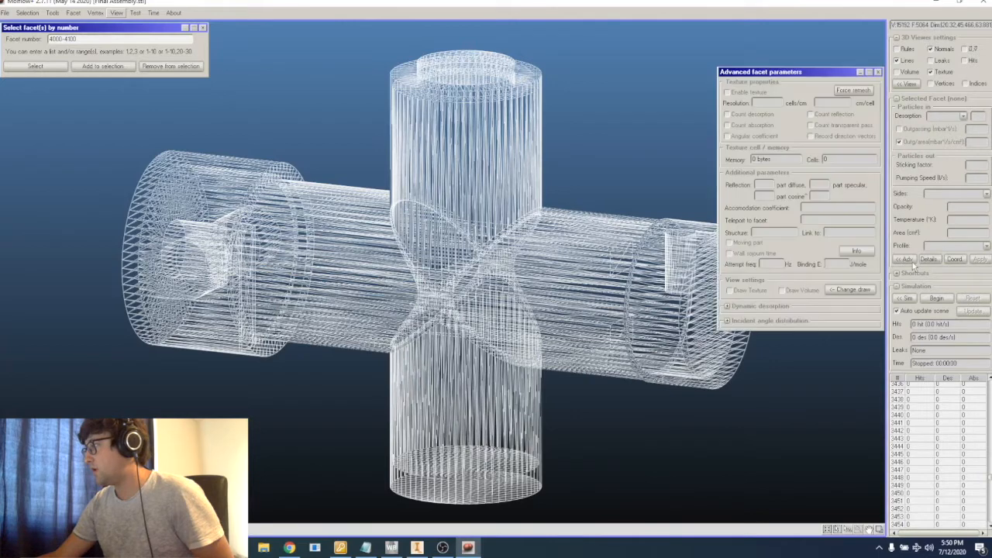
click(878, 72)
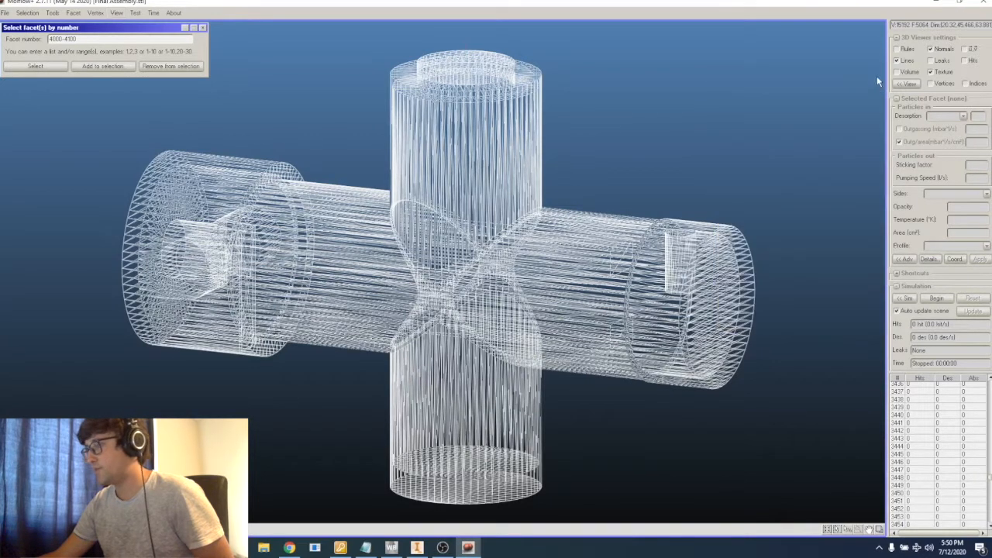
Inspect individual wall facets of the horizontal tube from several angles, checking their desorption settings
click(327, 262)
right_drag(357, 266, 834, 276)
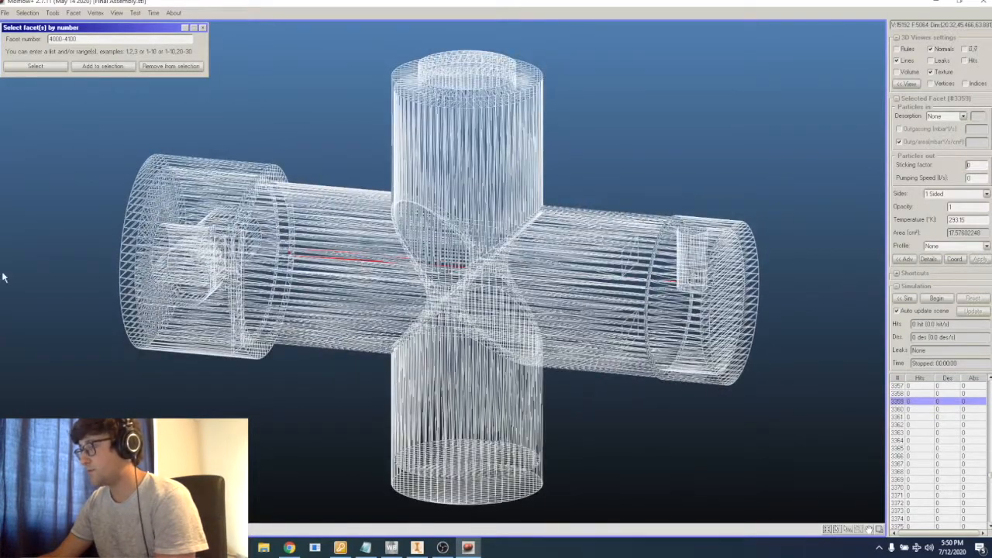
click(351, 293)
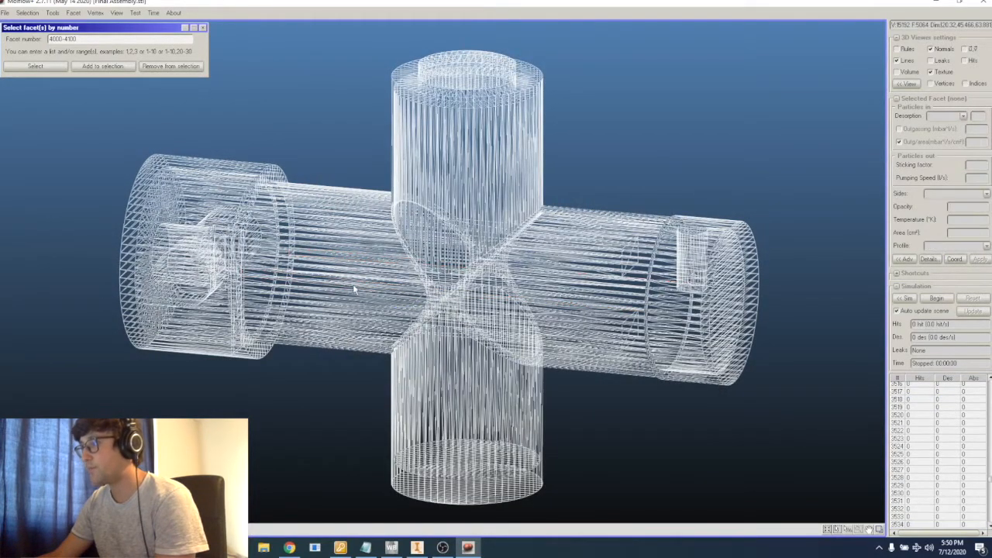
click(358, 293)
right_drag(358, 294, 363, 284)
click(366, 272)
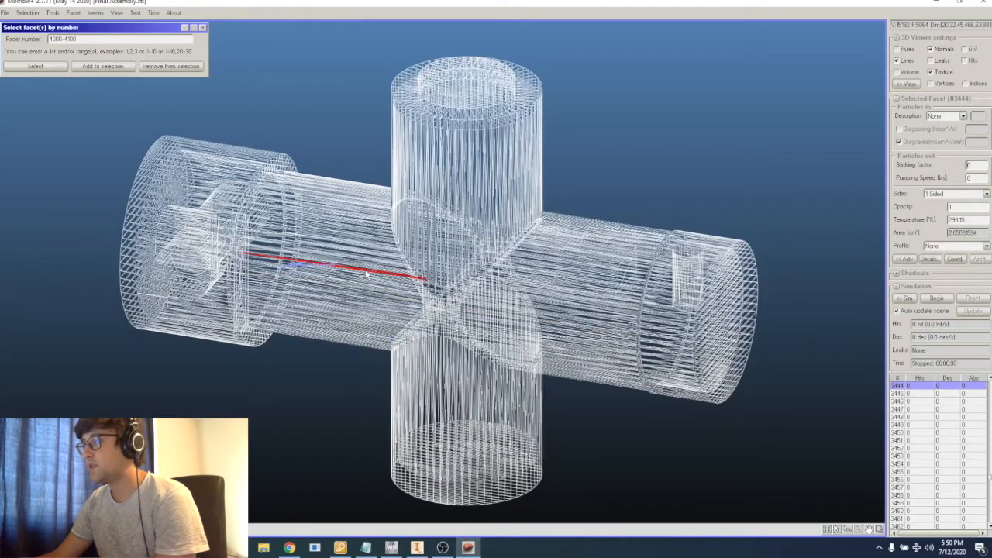
click(368, 273)
right_drag(367, 276, 414, 274)
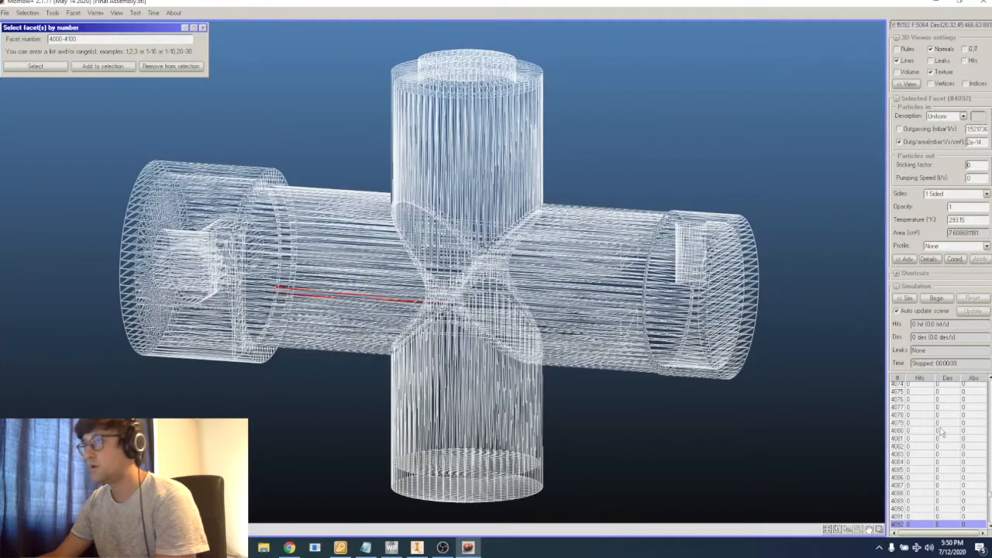
Try to apply a texture with a resolution of 1000 cells/cm and reflection counting to facets 4000-4100, forcing a remesh
click(57, 68)
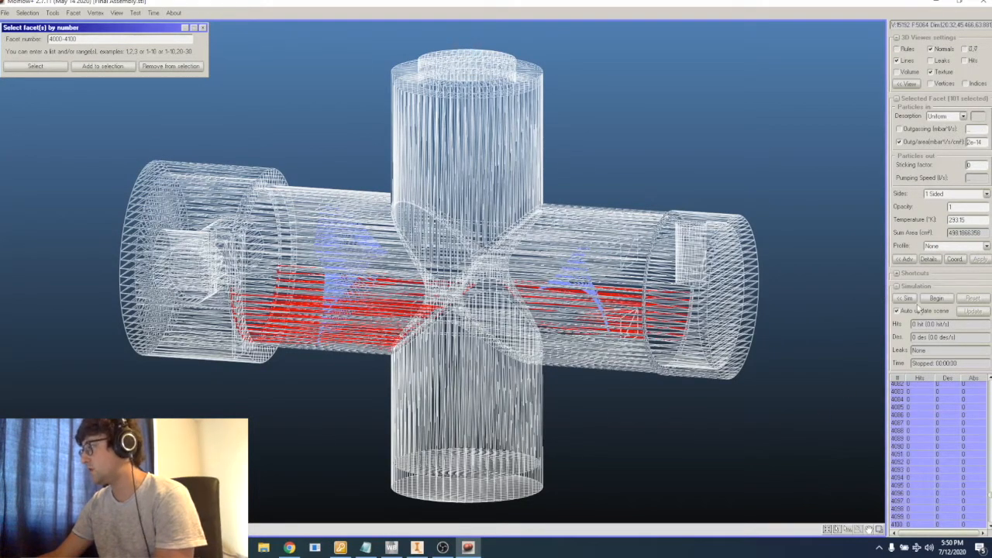
click(905, 259)
click(758, 102)
text(10)
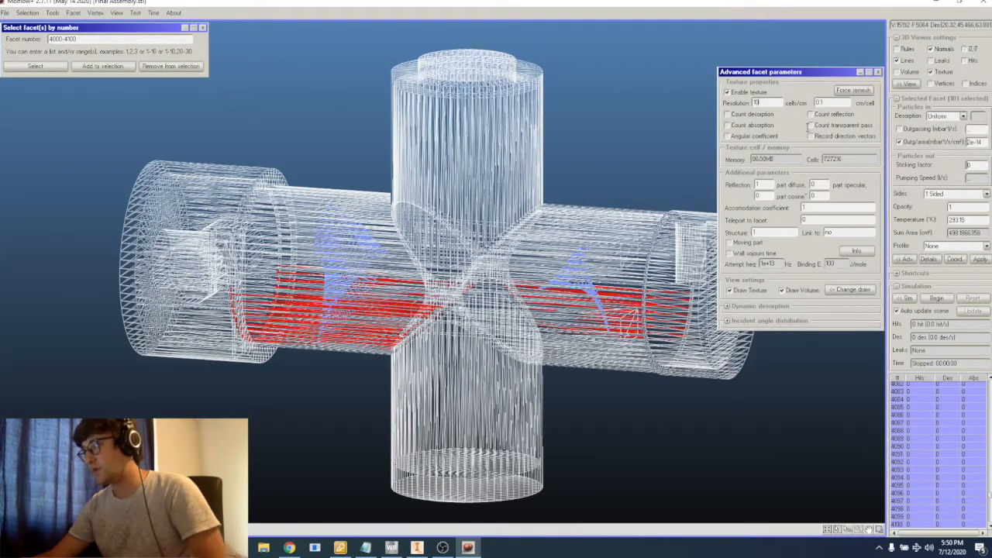
text(00)
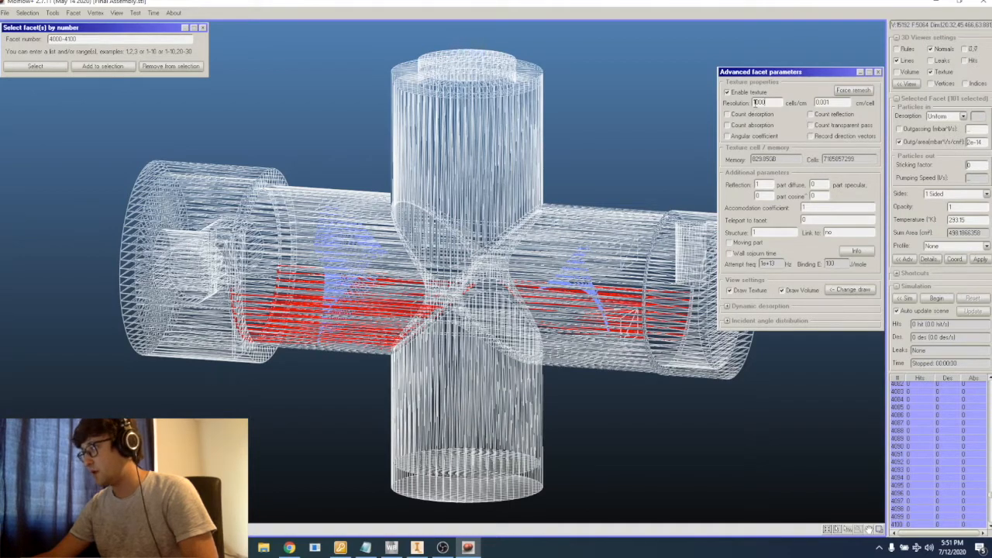
click(810, 116)
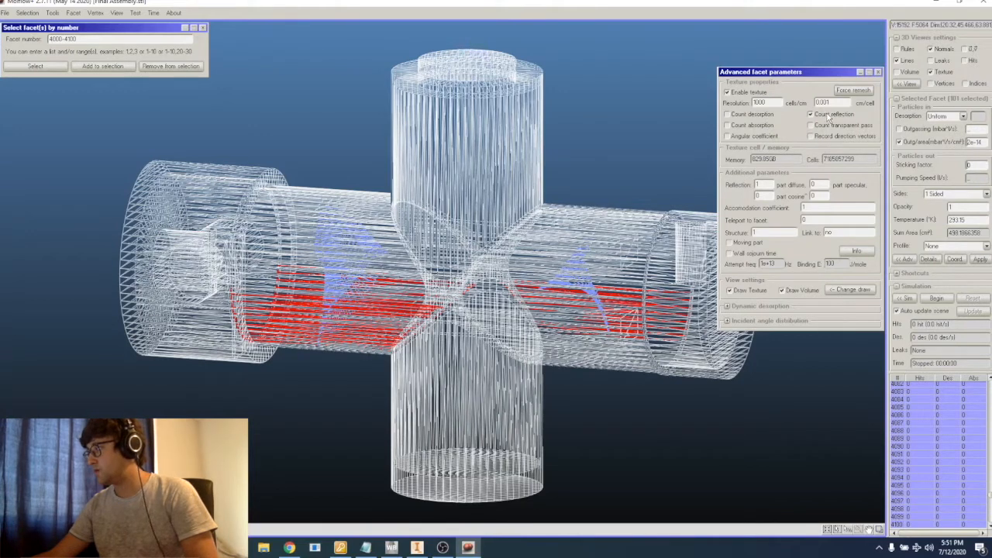
click(852, 91)
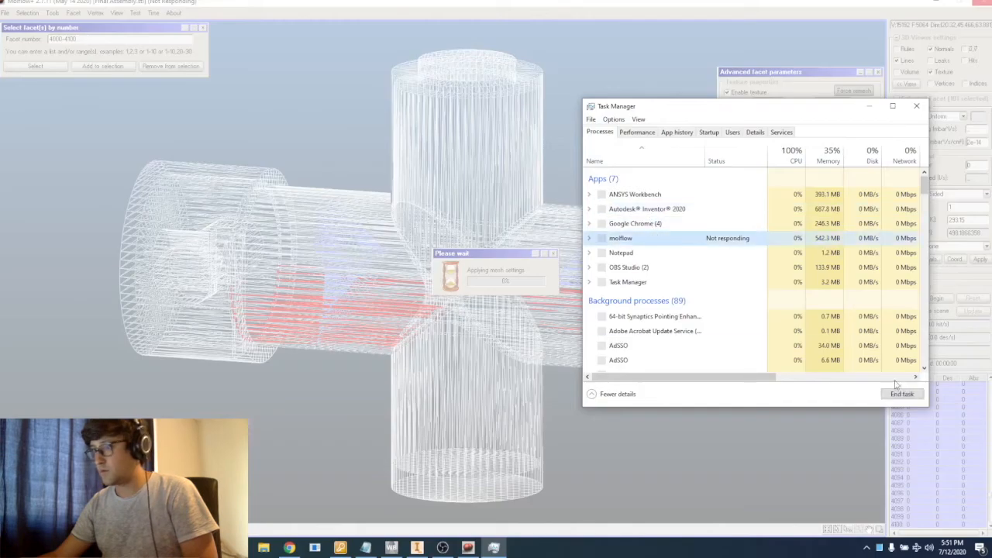
End the frozen molflow task, relaunch molflow from the molflow_win_2.7.11 folder, and maximize its window
click(900, 395)
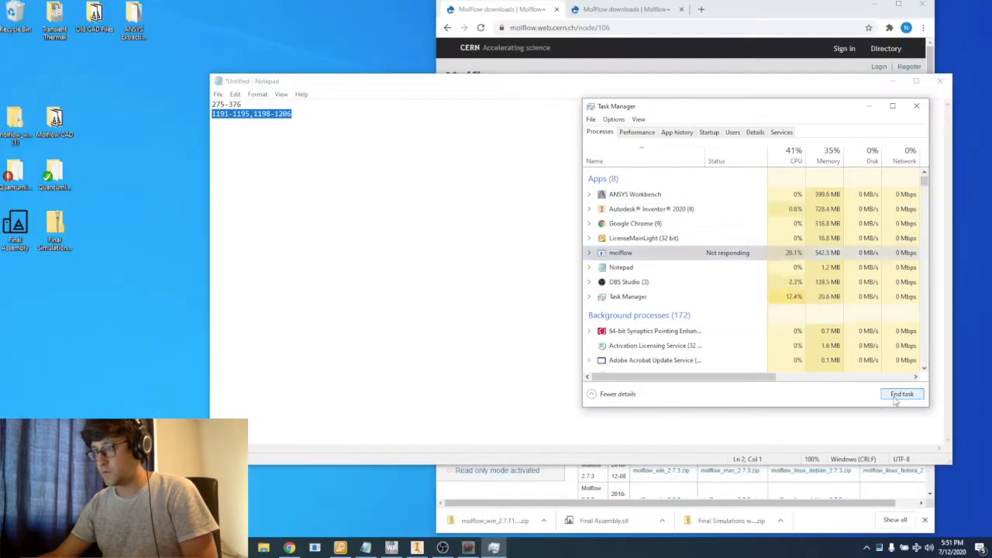
double_click(2, 123)
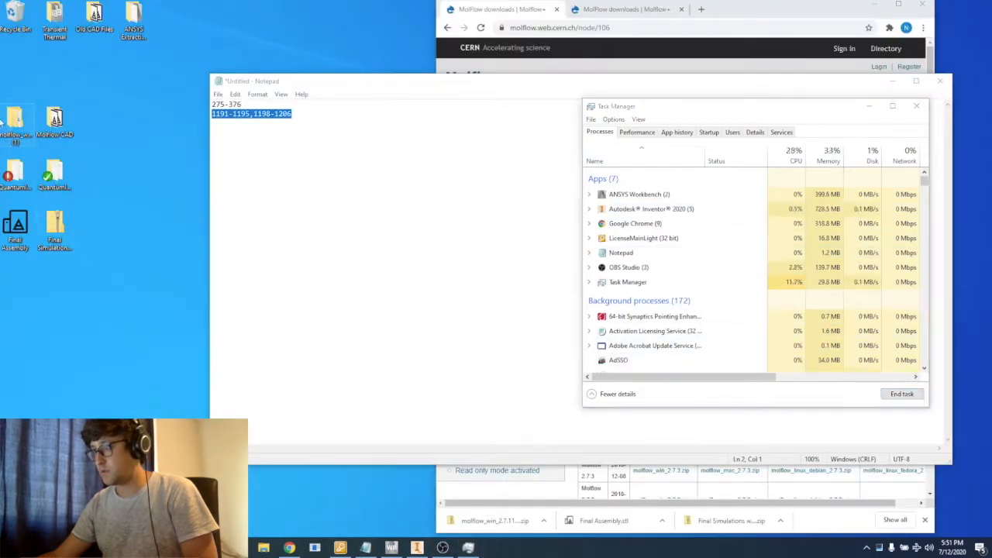
double_click(355, 199)
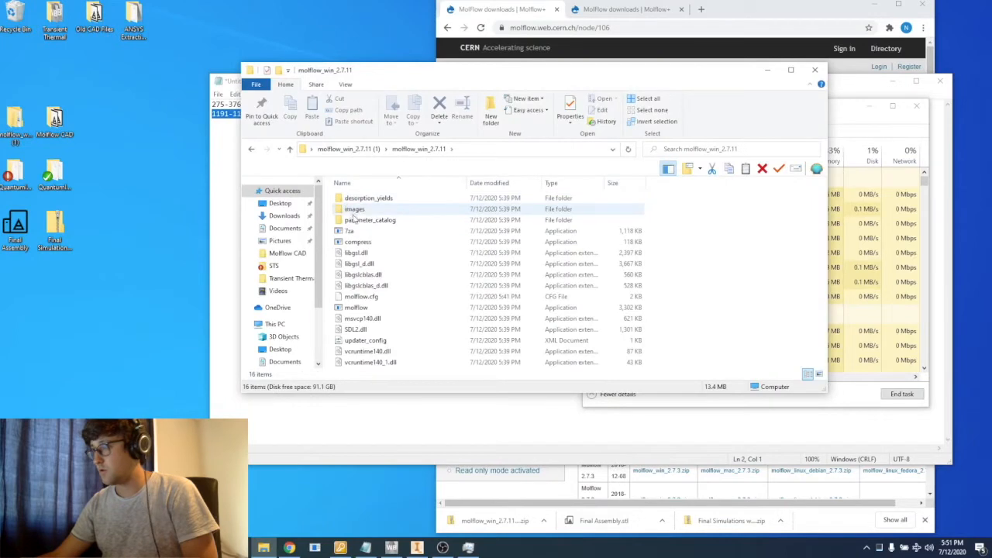
click(420, 307)
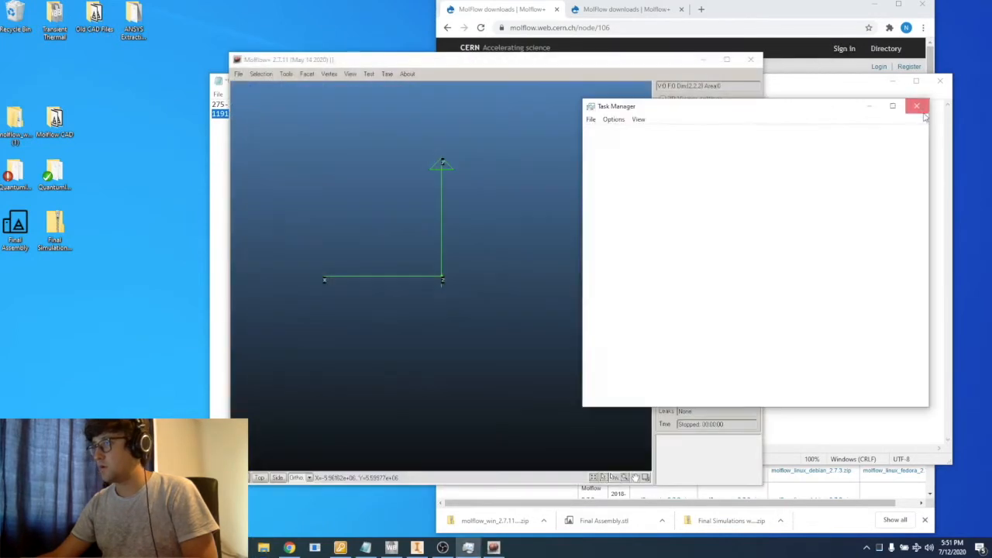
click(917, 107)
double_click(351, 61)
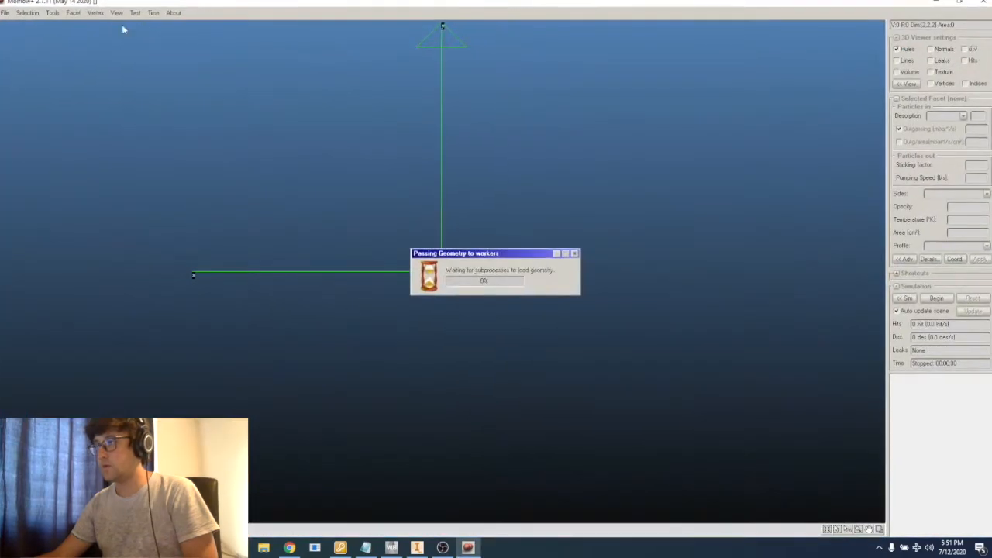
Load the saved simulation "Final Simulations with Viewport Leak Rate Estimation and 75 ion pump, Close TSP and NEG" from the Desktop
click(5, 14)
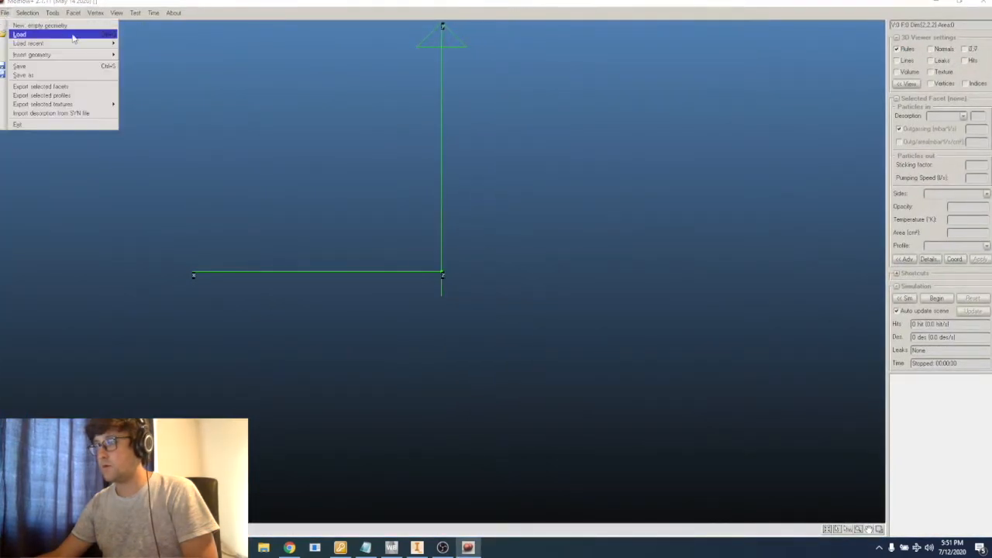
click(24, 35)
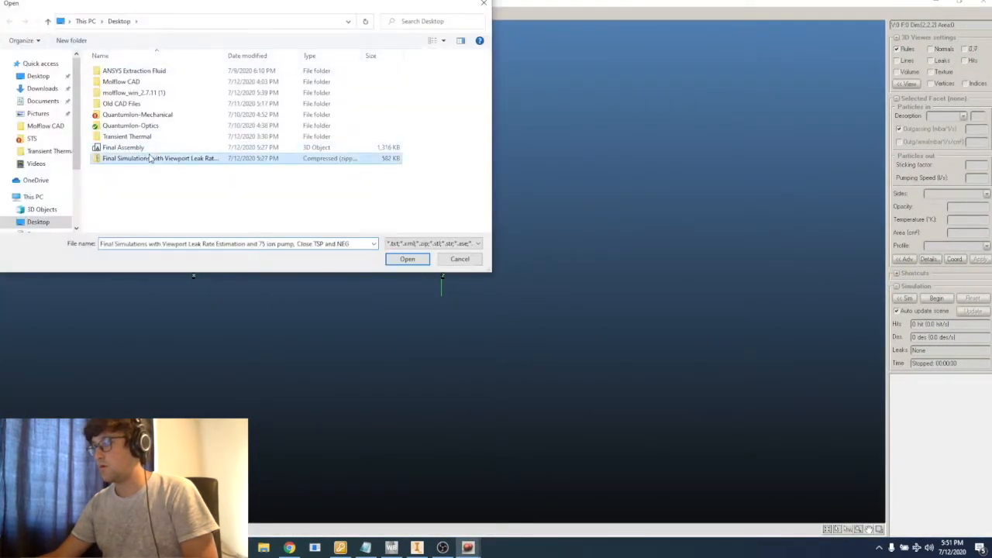
double_click(152, 158)
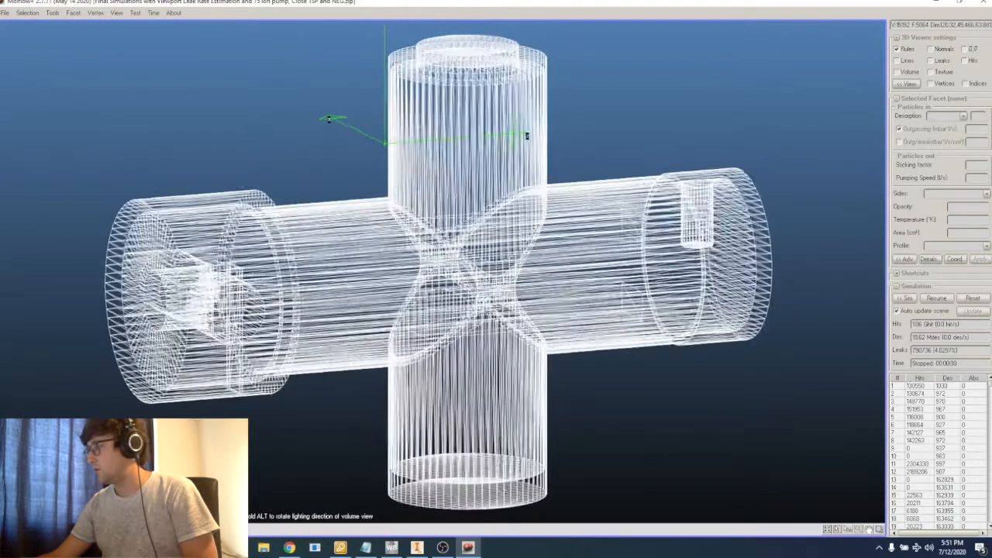
Examine the saved simulation's geometry and its per-facet hit and desorption counts
click(962, 457)
scroll(566, 333, down, 2)
click(604, 407)
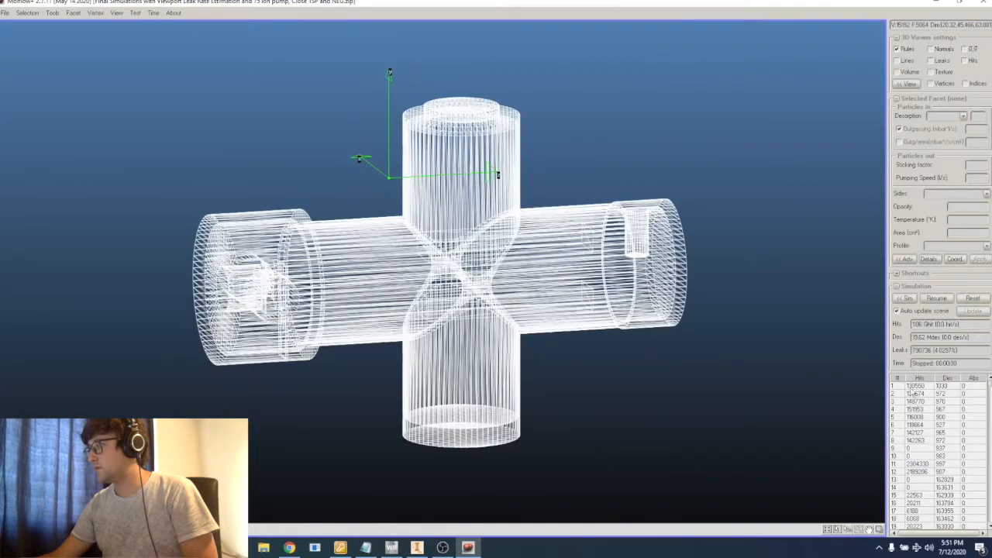
click(619, 254)
click(606, 359)
mouse_move(607, 359)
right_down()
mouse_move(560, 299)
mouse_move(664, 364)
mouse_move(586, 359)
mouse_move(602, 341)
right_up()
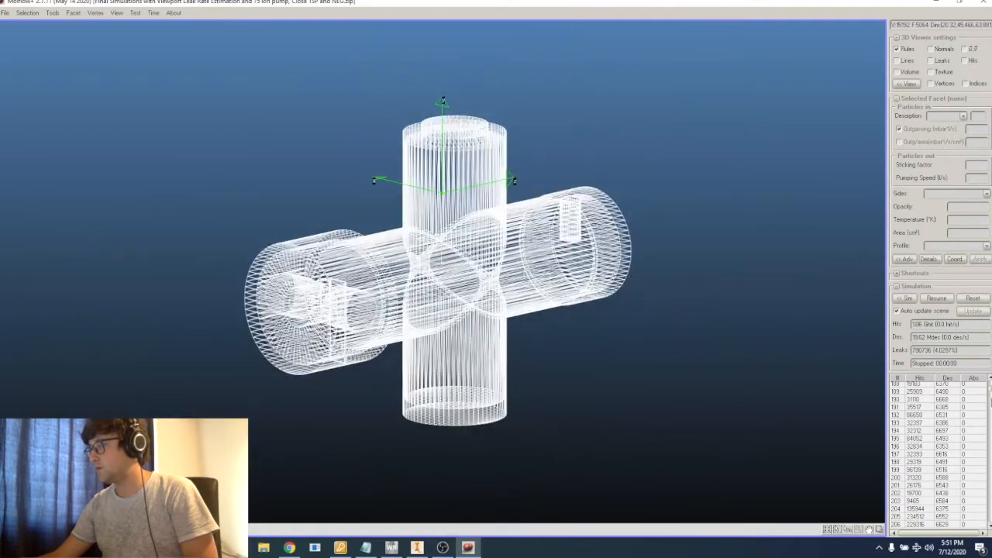
drag(990, 390, 991, 378)
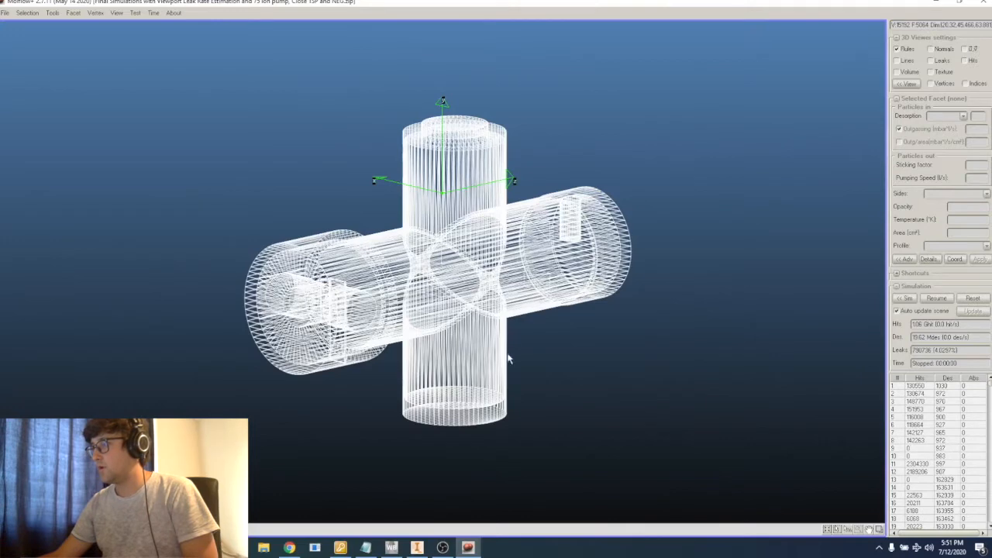
scroll(505, 335, up, 2)
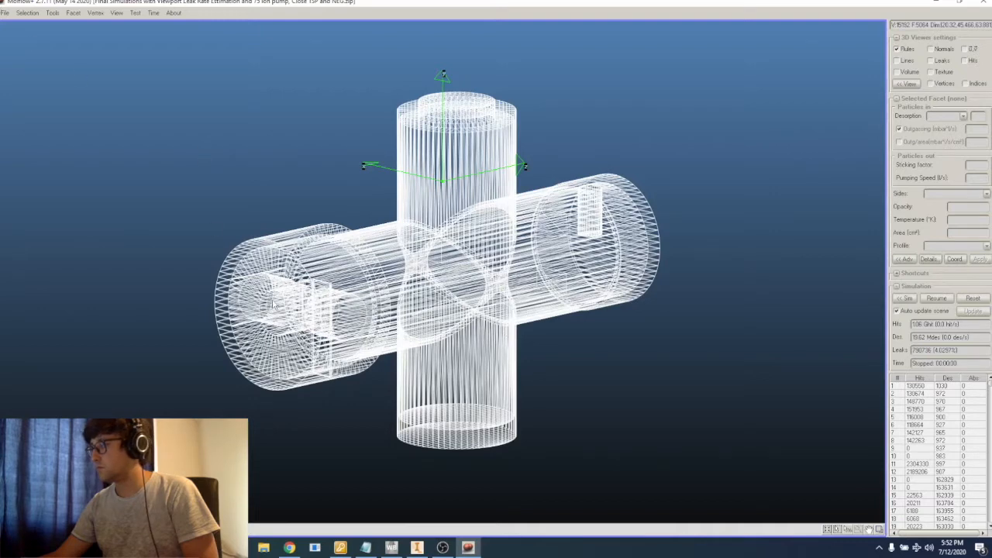
Resume the saved simulation for a few seconds and pause it again
click(937, 298)
right_drag(677, 308, 701, 310)
click(936, 298)
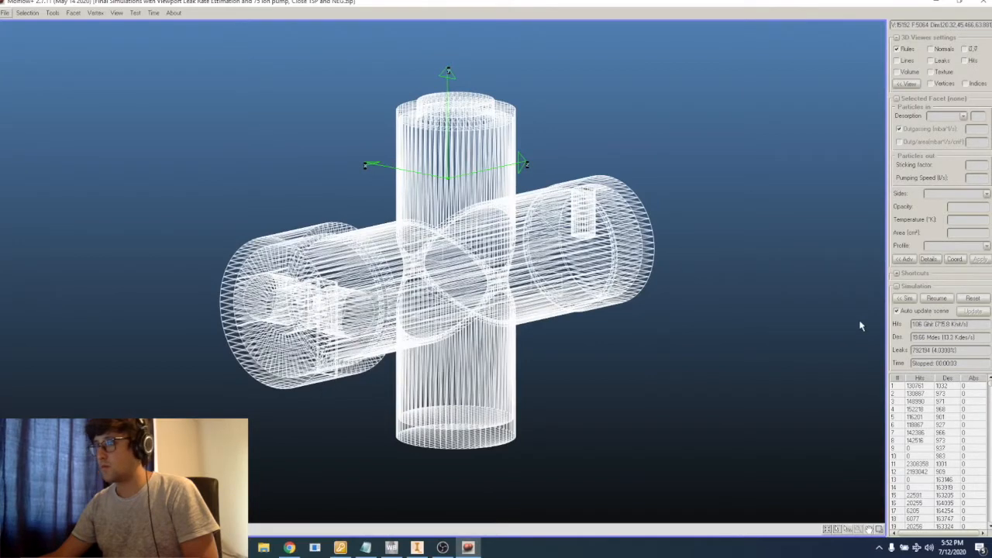
Load the Final Assembly STL from the Desktop with millimeters as file units, discarding the current geometry's unsaved changes
click(5, 13)
click(24, 30)
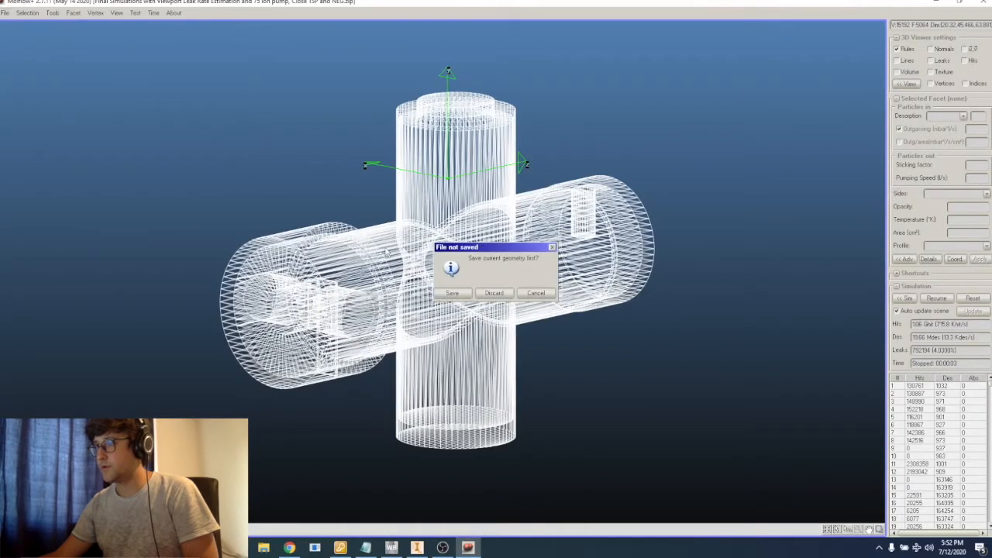
click(504, 296)
double_click(140, 147)
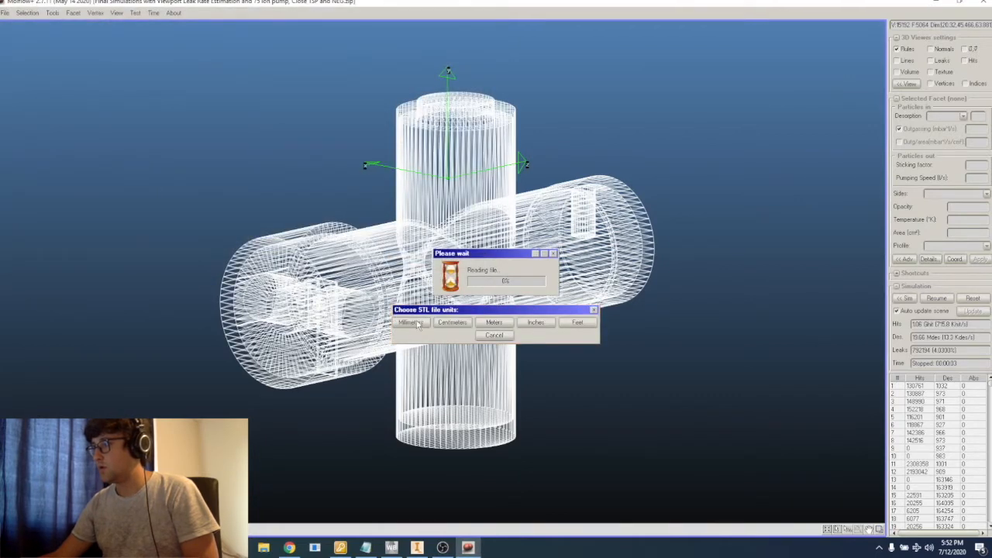
click(422, 323)
click(559, 218)
right_drag(594, 256, 494, 297)
scroll(491, 295, down, 5)
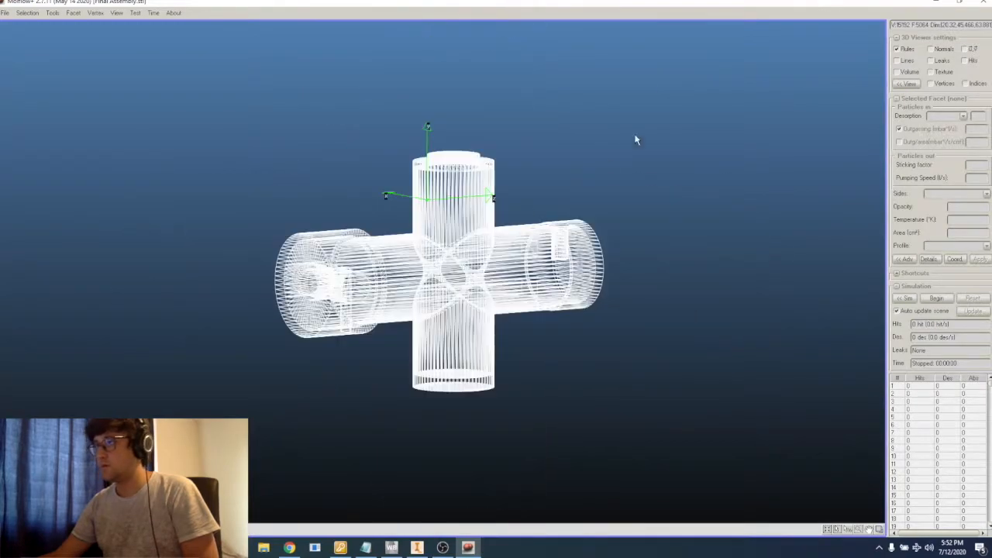
Swap the normals of all facets in the model and clear the selection
key(ctrl+a)
click(73, 13)
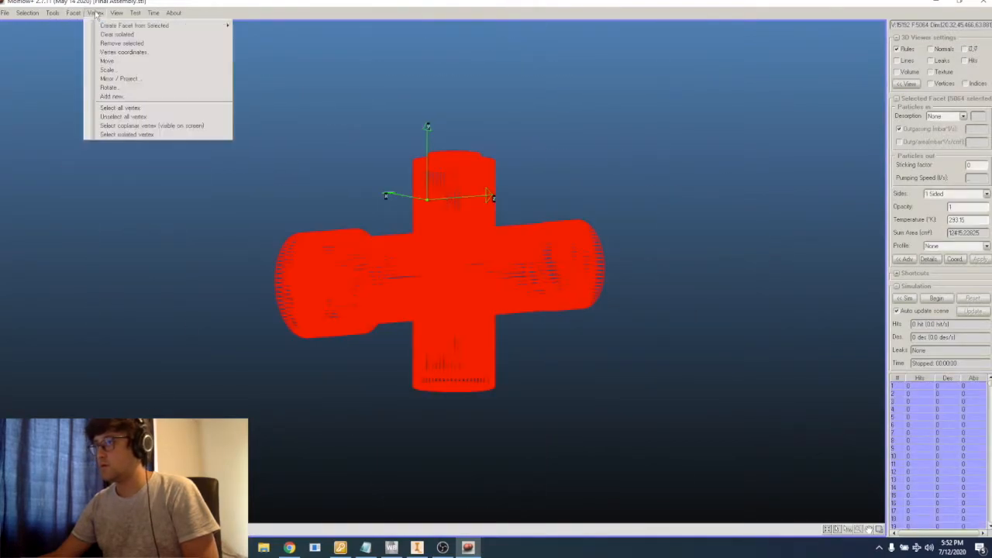
click(79, 36)
click(600, 370)
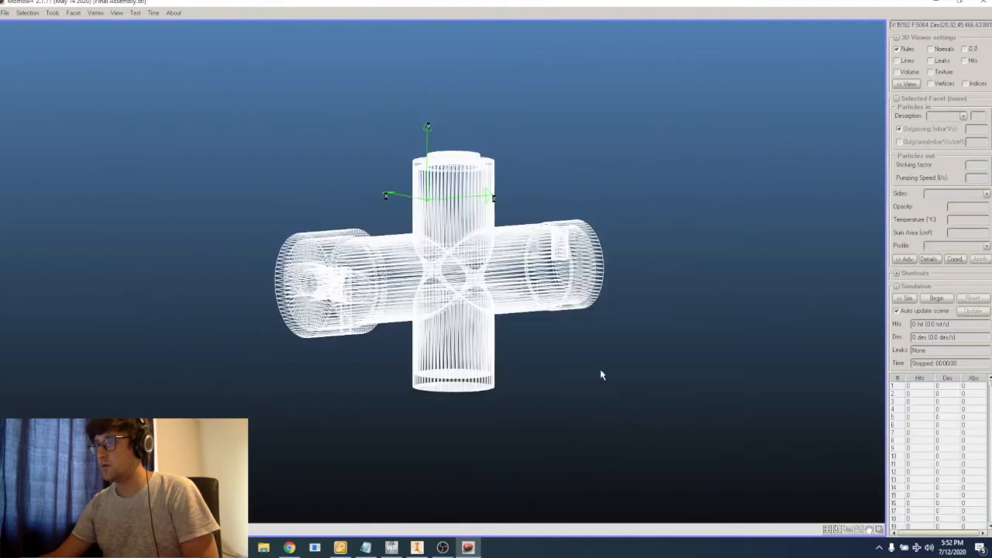
Select facets 4000-4100 by number
click(27, 13)
click(46, 48)
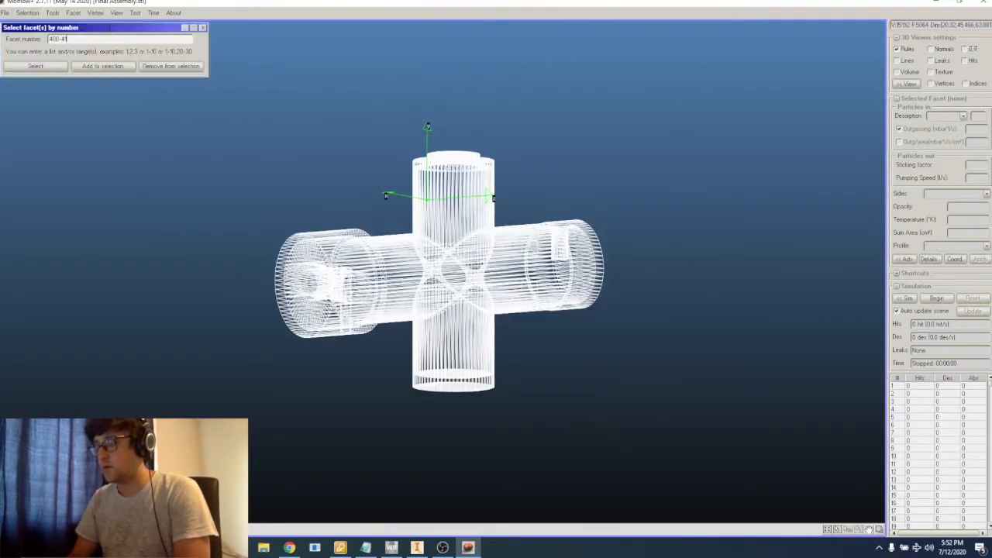
text(4000-41000)
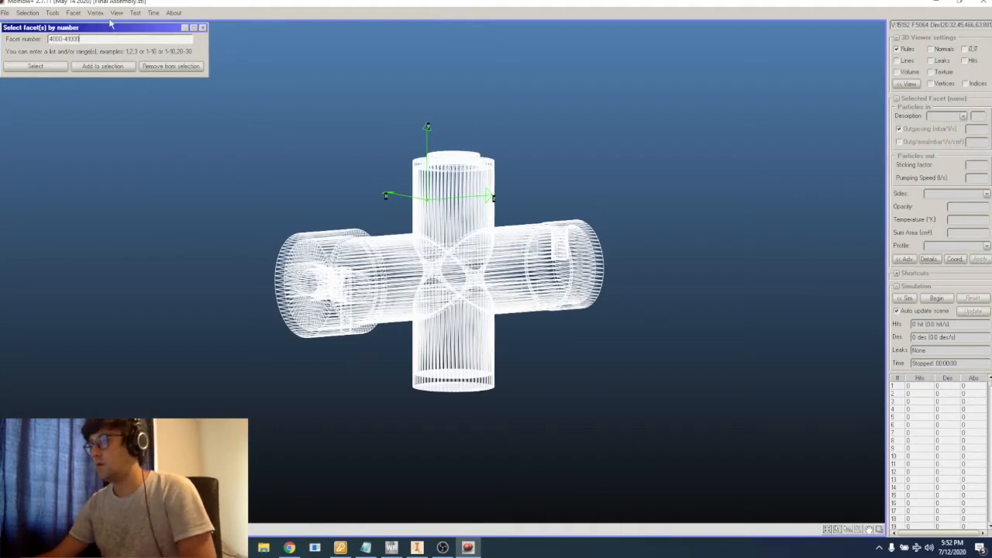
key(BackSpace)
click(35, 66)
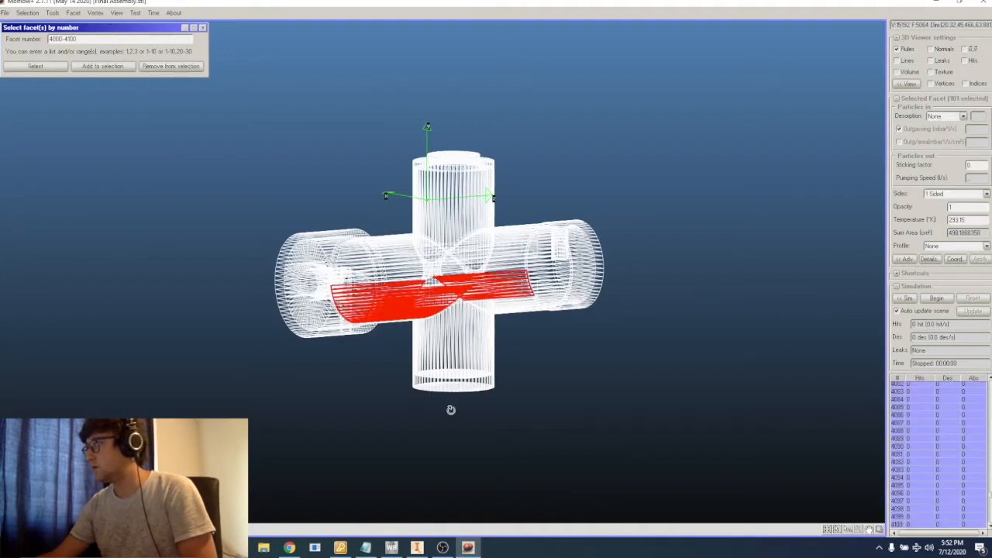
Turn on the display of facet normals and textures, and view the selected tube wall facets at an angle
right_drag(451, 410, 569, 380)
click(950, 49)
click(947, 70)
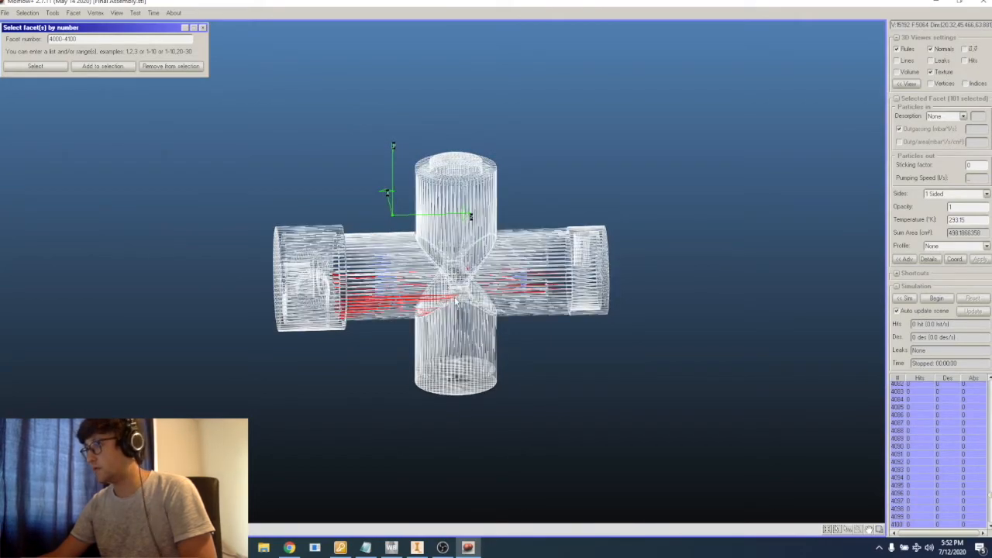
scroll(456, 300, up, 3)
right_drag(456, 300, 484, 310)
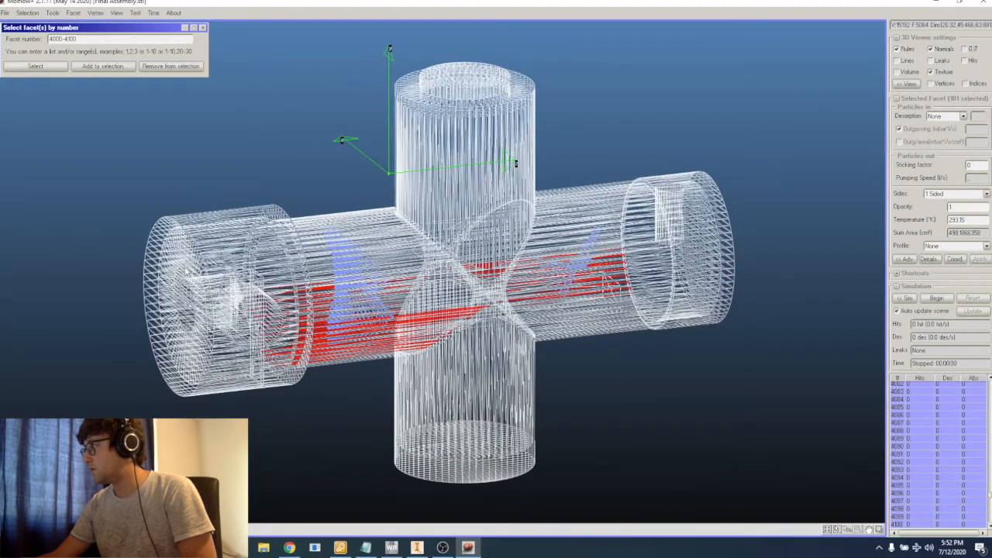
right_drag(654, 296, 660, 332)
Apply Uniform desorption with an outgassing per area of 2e-14 mbar·l/s/cm² to facets 4000-4100, and close the facet selection dialog
click(963, 115)
click(944, 136)
click(899, 142)
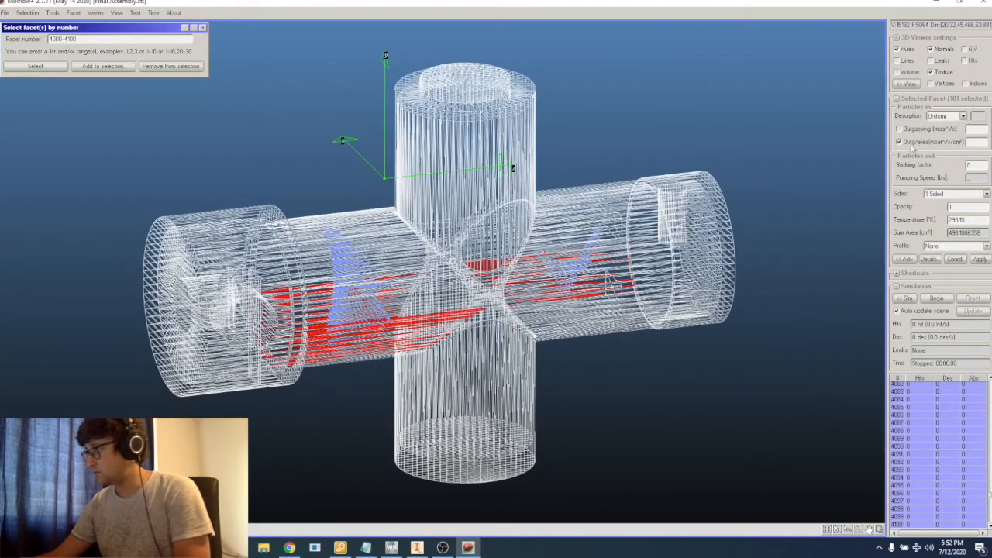
click(979, 142)
text(2e-14)
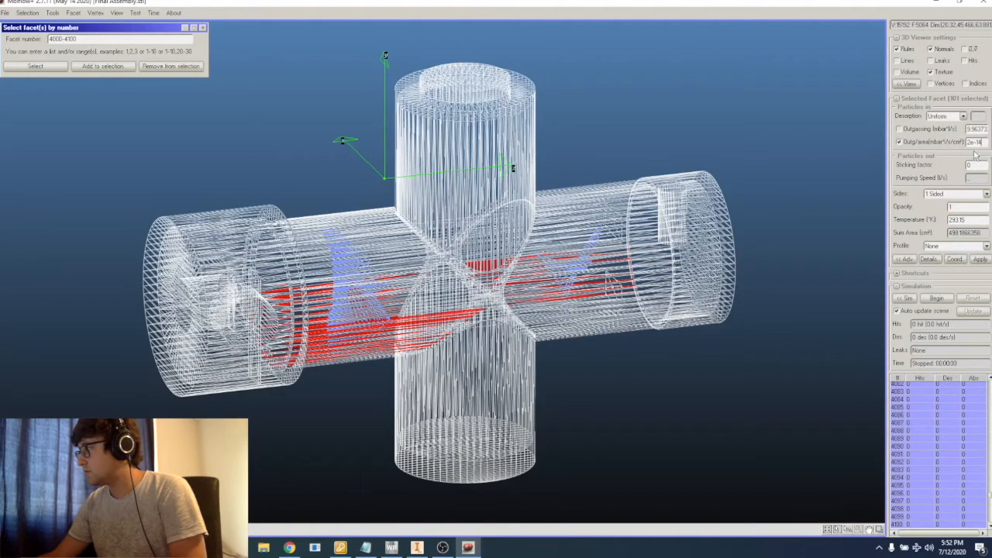
click(983, 259)
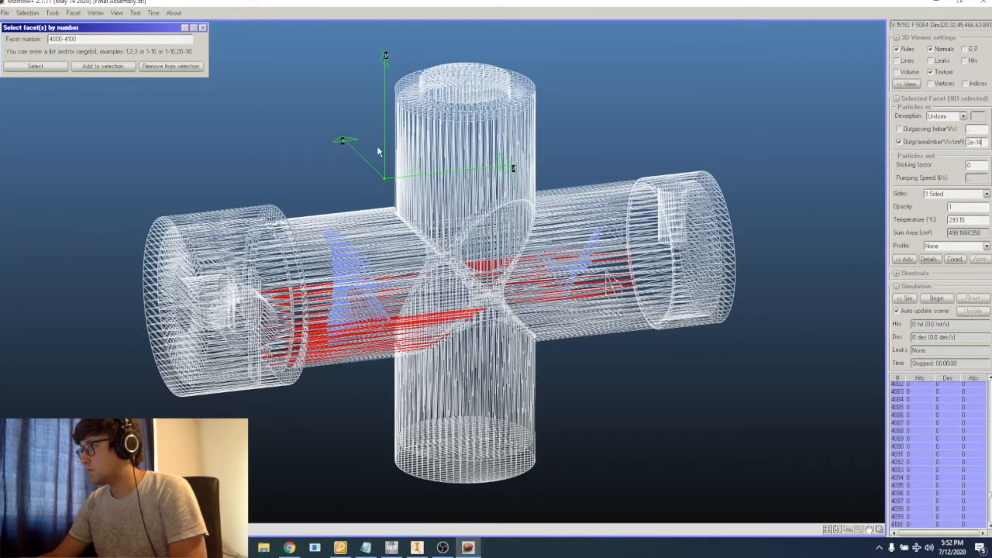
click(203, 28)
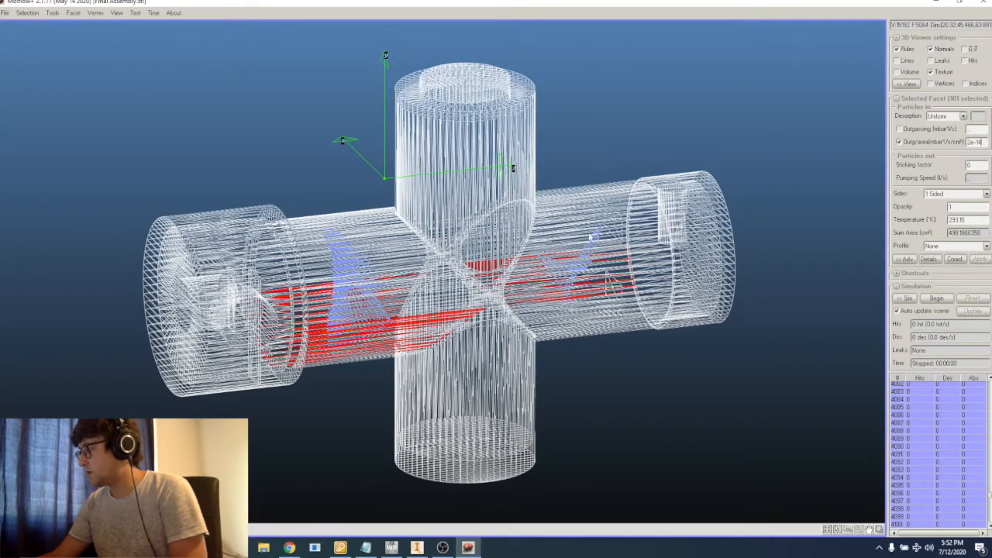
Step through individual facets near the end of the facet list, checking their location and desorption settings
click(989, 517)
drag(990, 496, 990, 524)
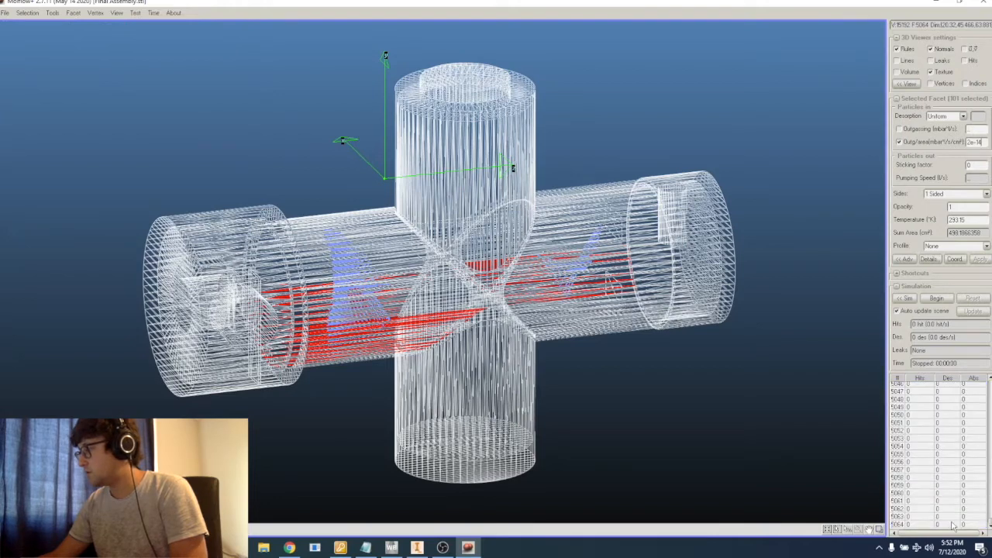
click(934, 415)
click(938, 478)
click(934, 407)
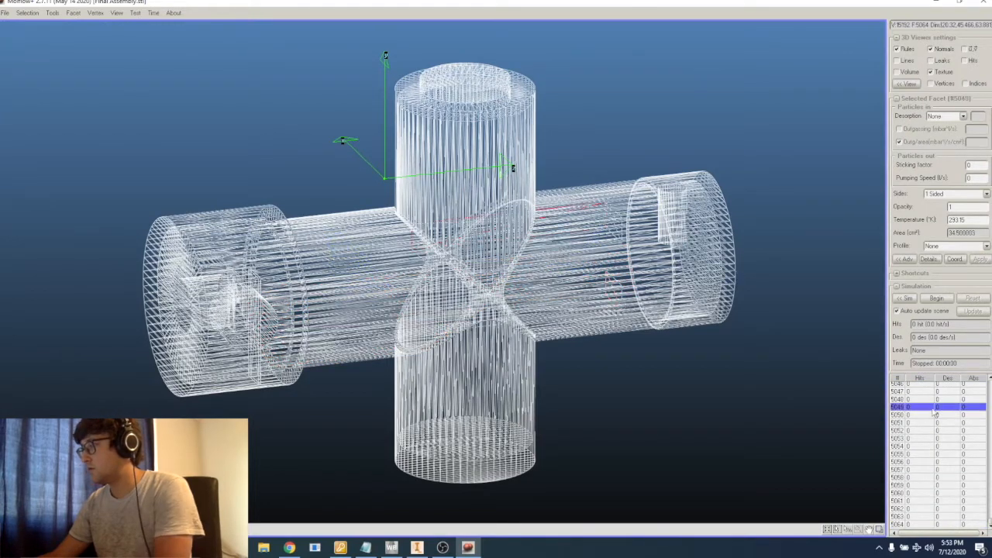
key(Up)
key(Up)
key(Up)
key(Up)
key(Up)
key(Up)
key(Up)
key(Up)
key(Up)
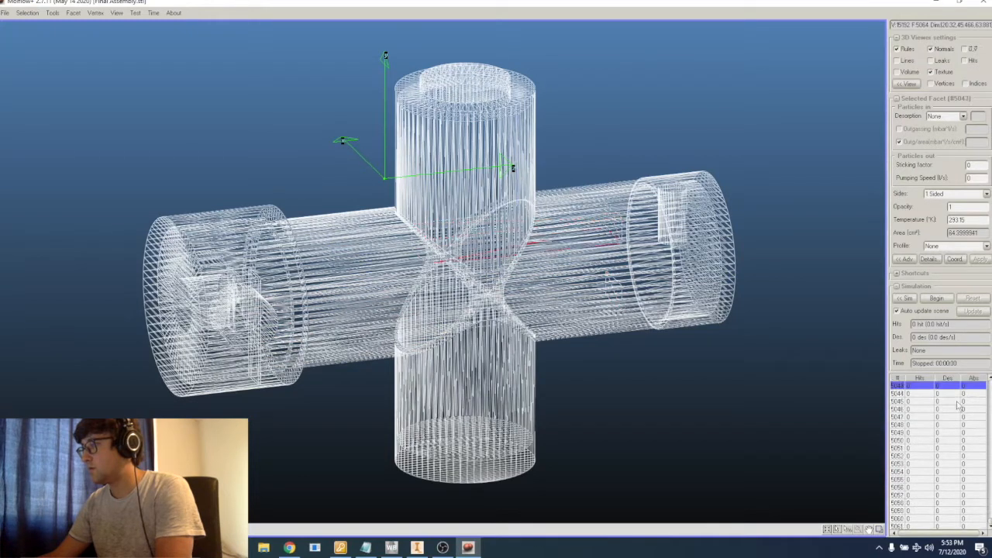
Start a facet selection by number with 5041 as the beginning of the range
key(Down)
click(27, 12)
click(38, 35)
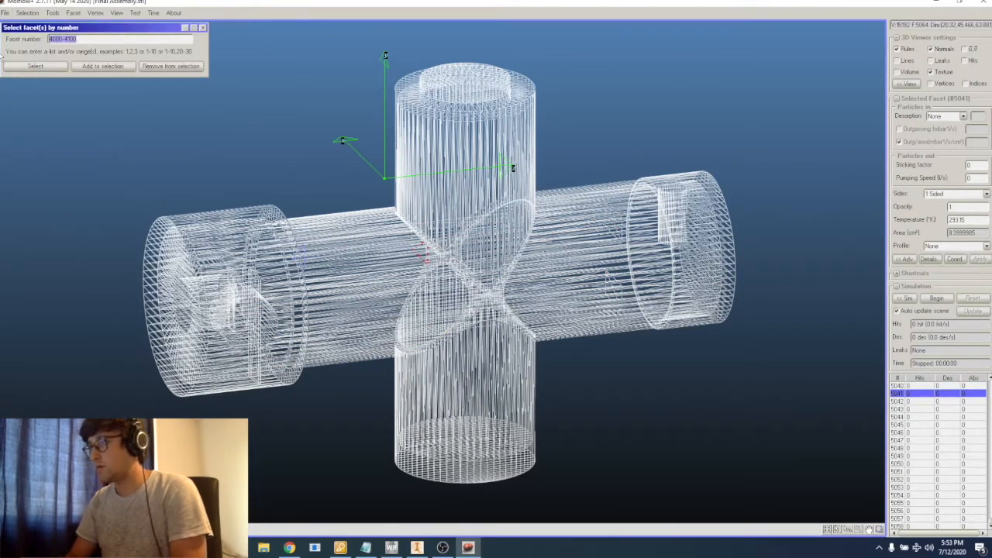
text(5041-)
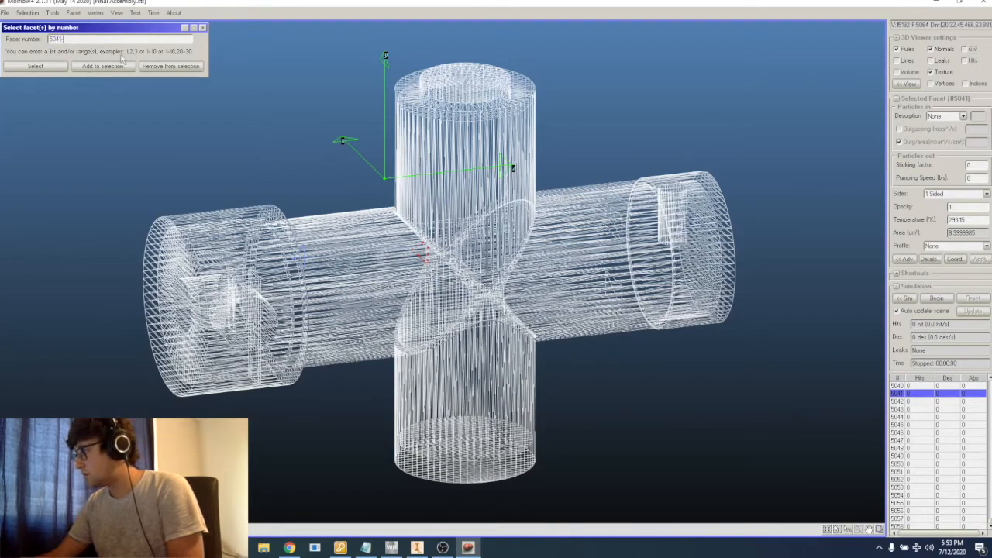
Step through the remaining facets to the end of the facet list, checking where each one lies in the model
key(Down)
key(Down)
key(Down)
key(Down)
key(Down)
key(Down)
key(Down)
key(Down)
key(Down)
key(Down)
key(Down)
key(Down)
key(Down)
key(Down)
key(Down)
key(Down)
key(Down)
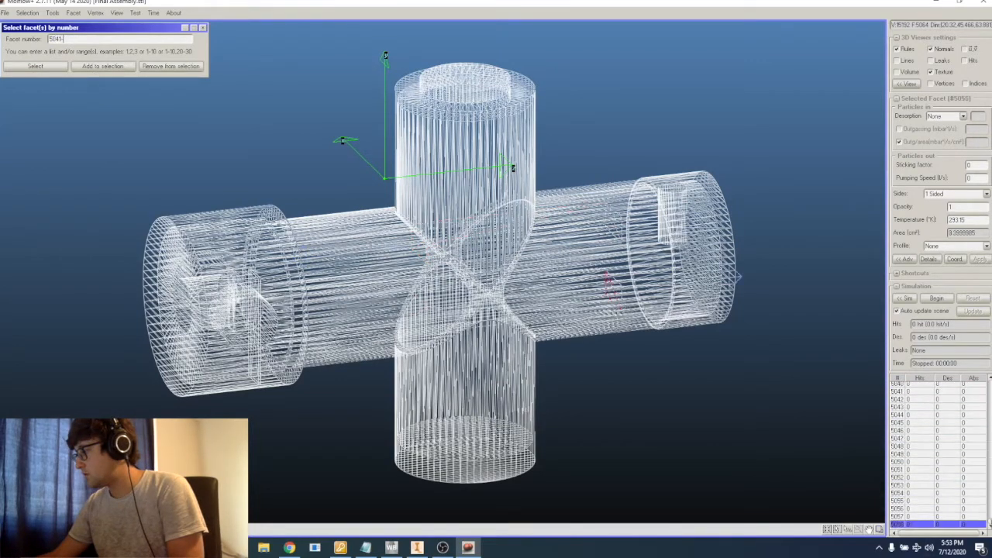
key(Down)
key(Down)
key(Down)
key(Down)
key(Down)
key(Down)
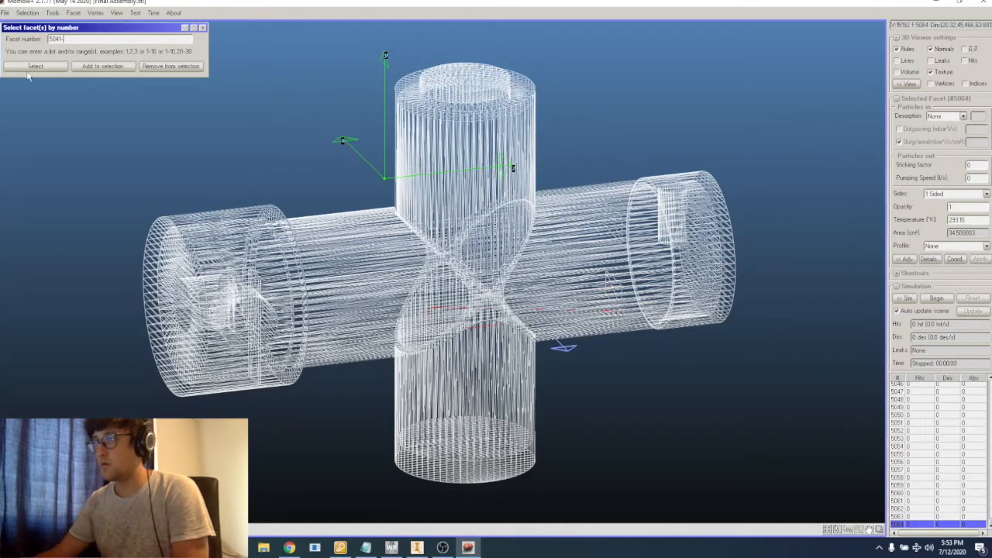
Complete the range as 5041-5064 and select those facets
text(5)
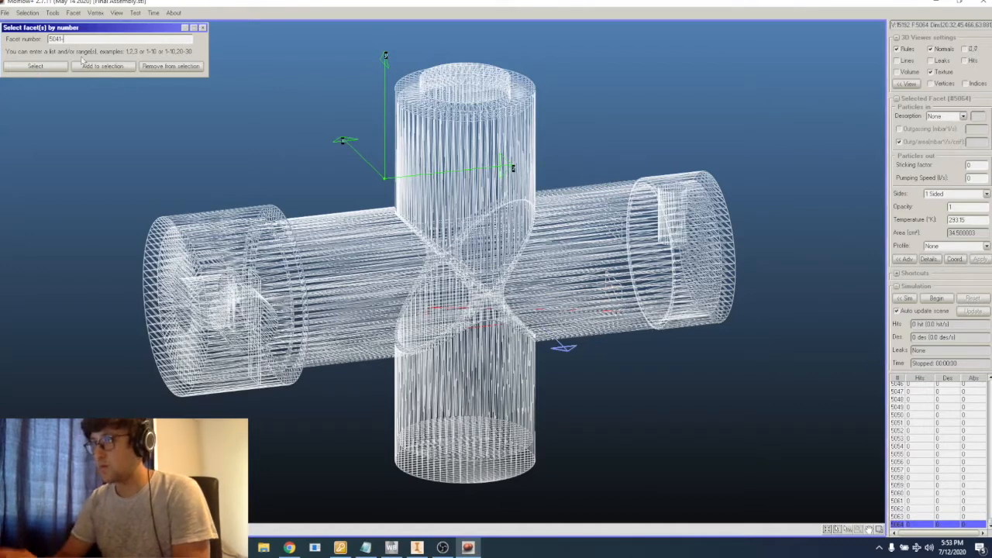
text(046)
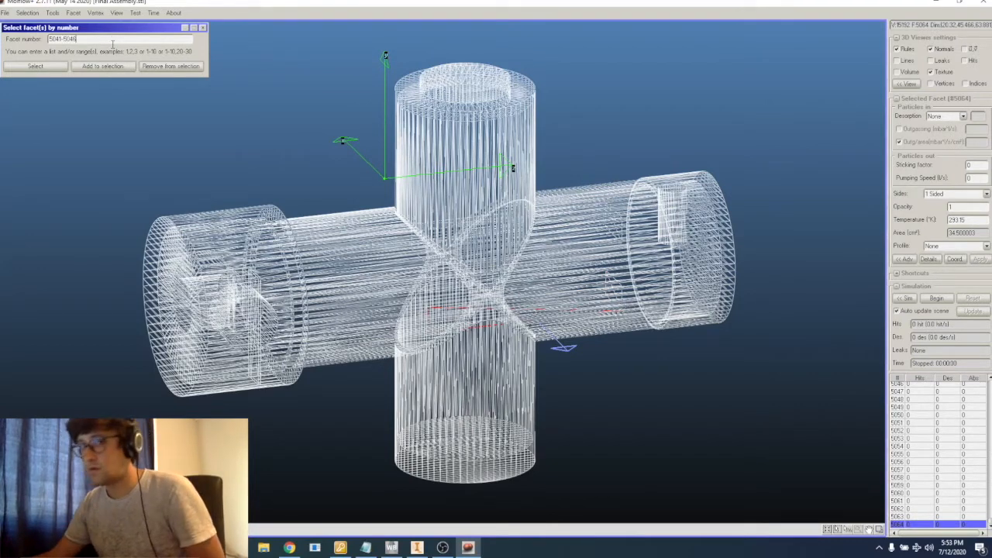
text(4)
click(31, 67)
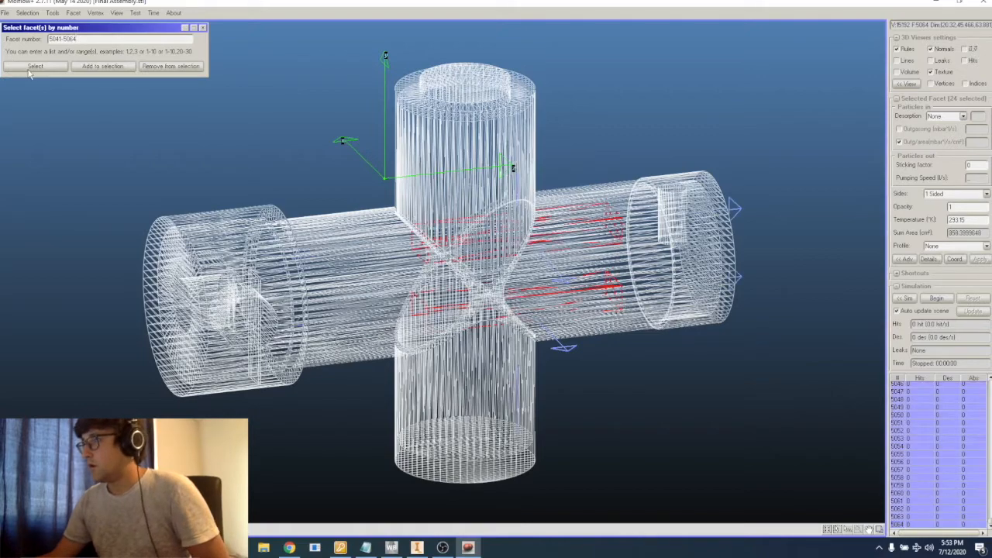
Set the sticking factor of facets 5041-5064 to 0.12 and close the facet selection dialog
right_drag(387, 320, 257, 323)
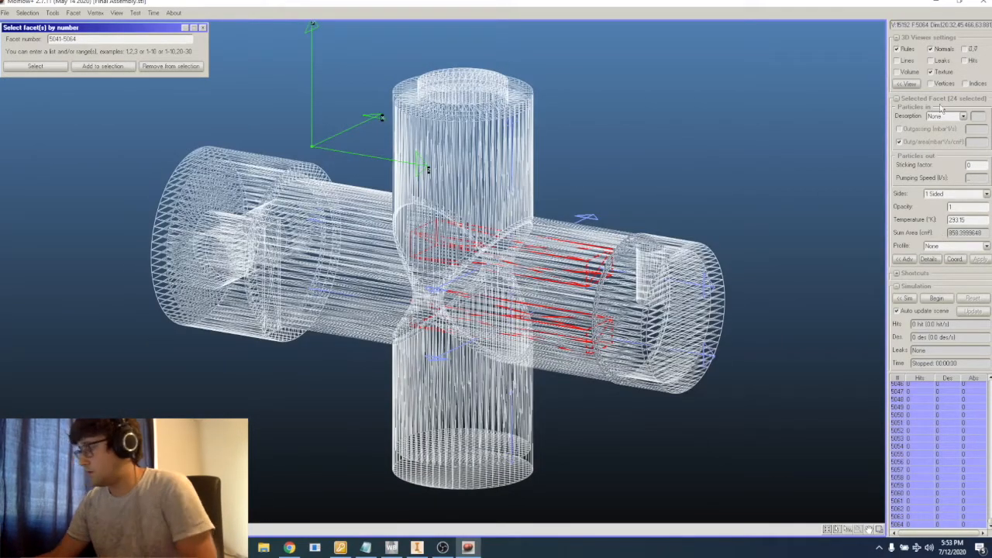
drag(984, 165, 946, 169)
text(0.12)
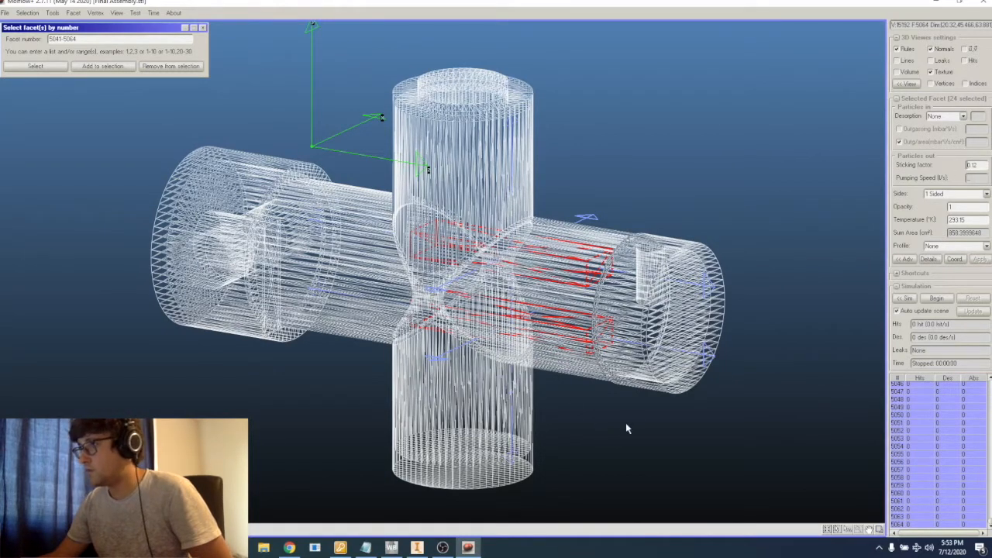
click(202, 28)
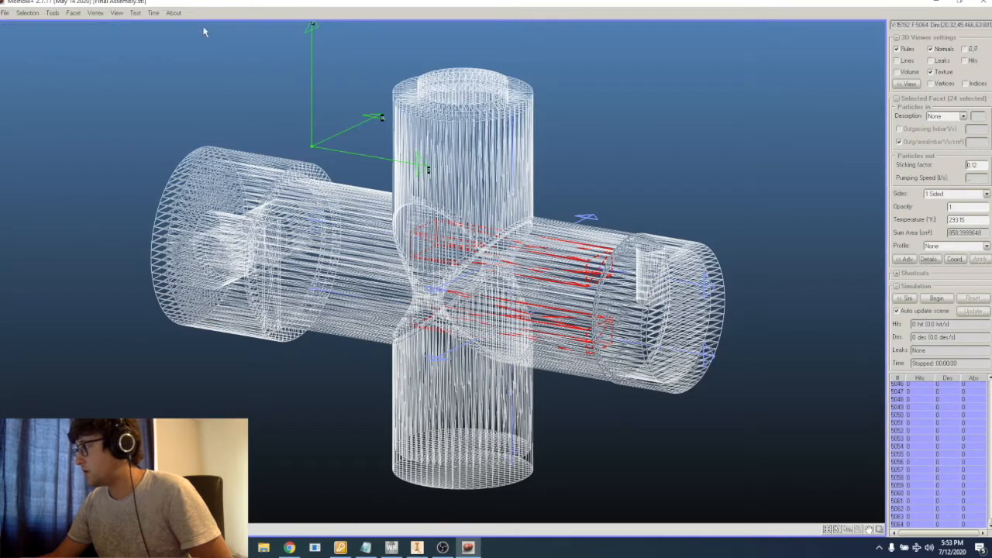
Open the advanced facet parameters and select facets 4000-4100 by number
click(857, 333)
click(906, 261)
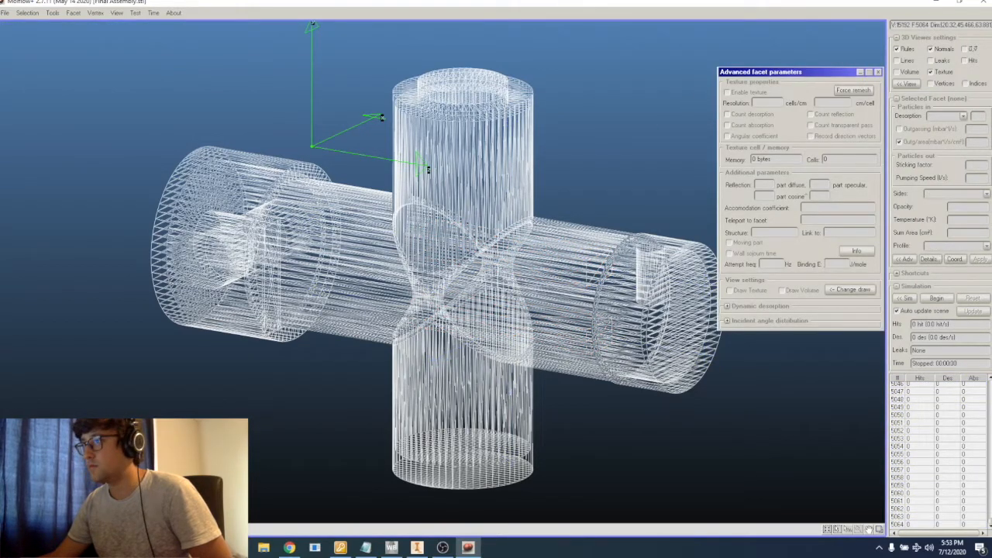
click(26, 13)
click(35, 45)
click(38, 66)
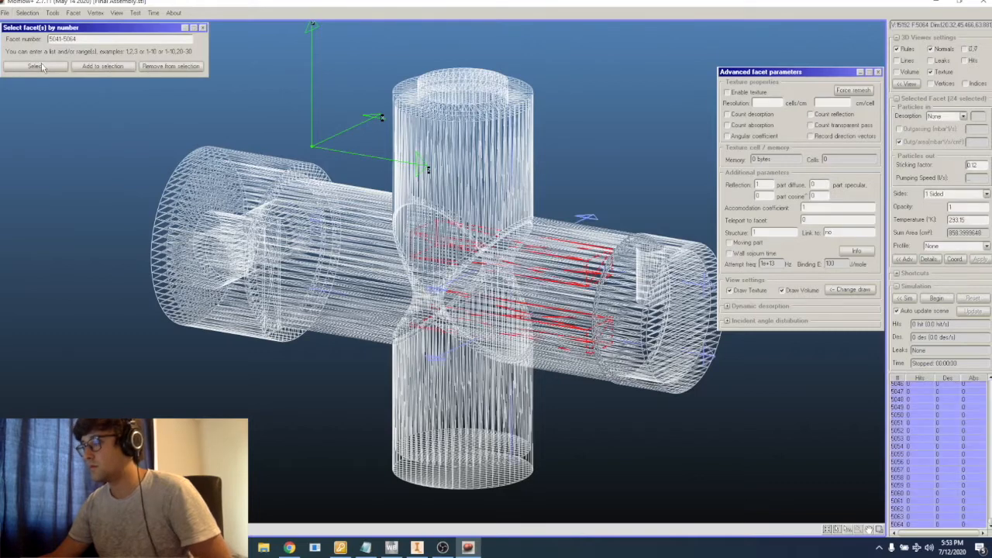
text(4000-41000)
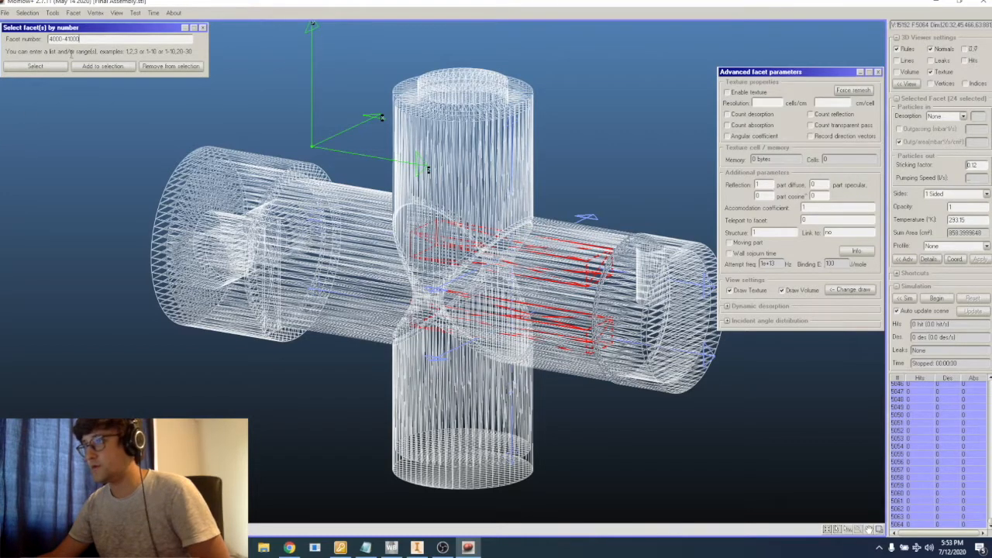
click(35, 66)
click(496, 293)
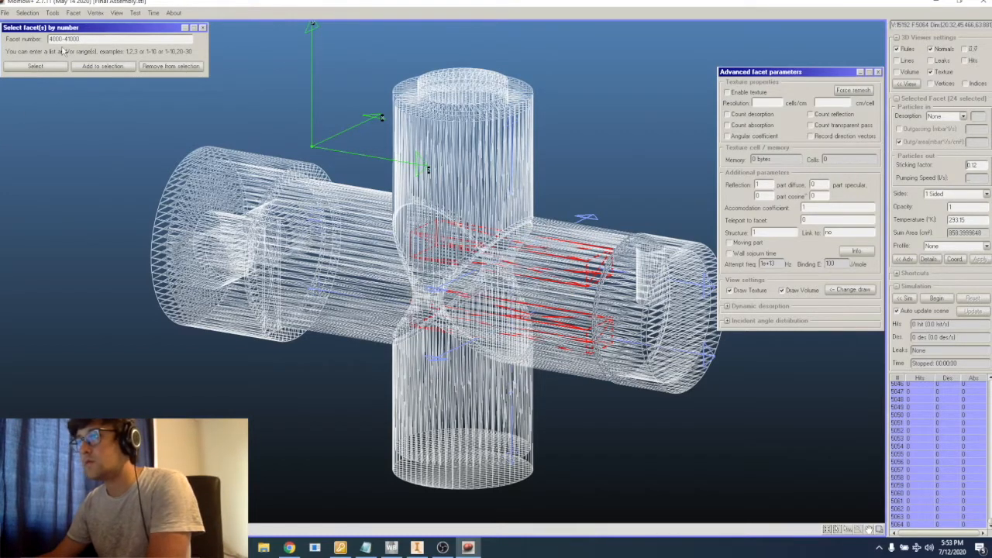
text(-4100)
click(36, 66)
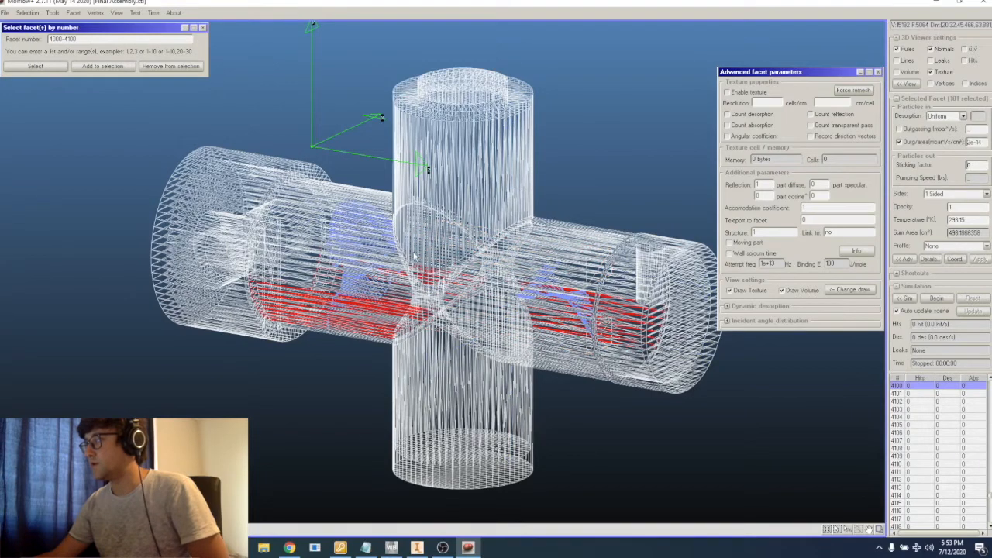
Close the advanced facet parameters and set the gas molecular mass to 2 g/mol in the global settings
click(877, 72)
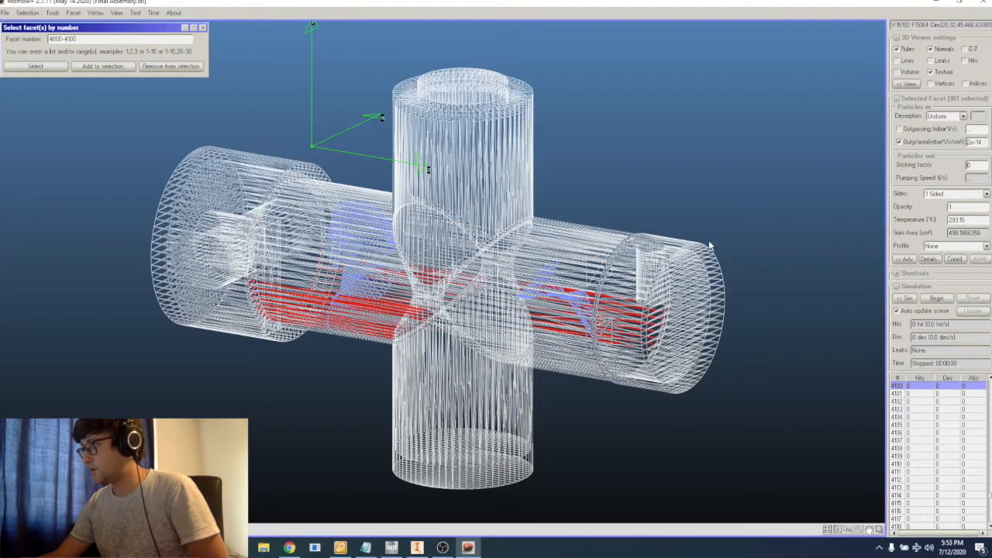
click(907, 299)
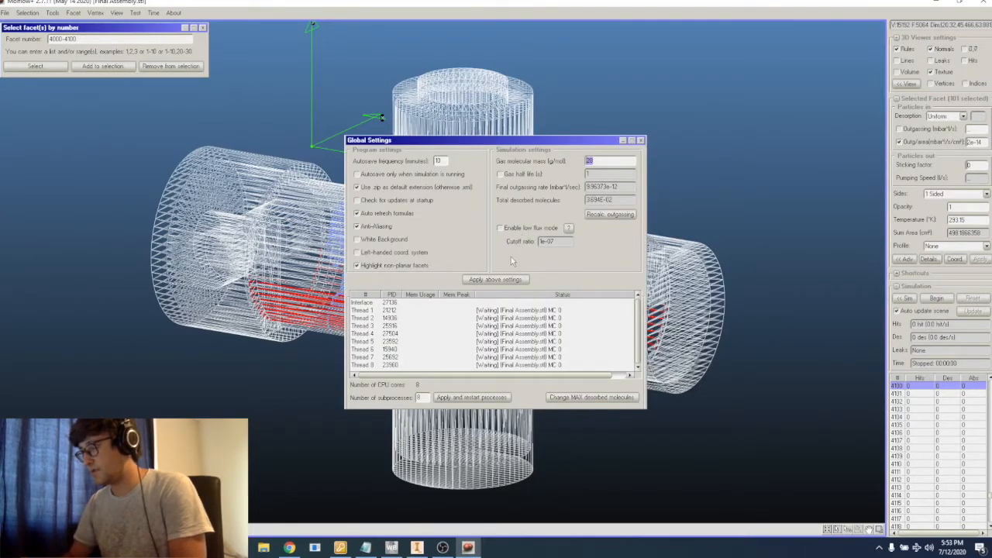
key(BackSpace)
key(BackSpace)
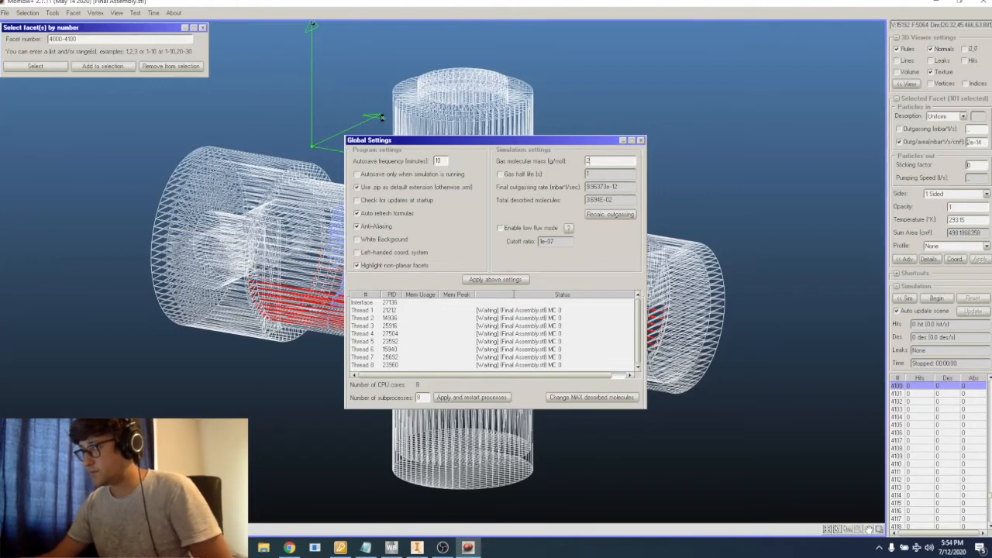
click(504, 281)
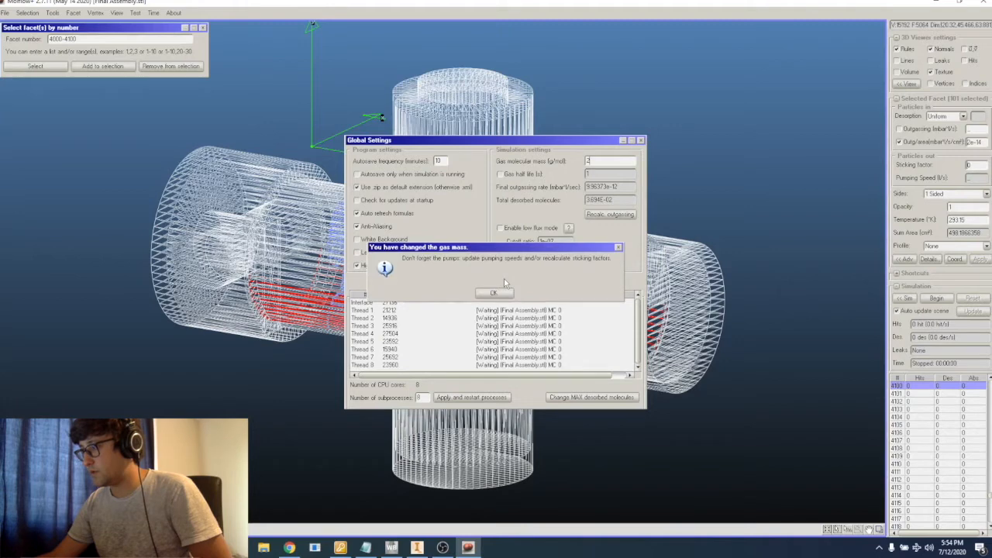
click(501, 296)
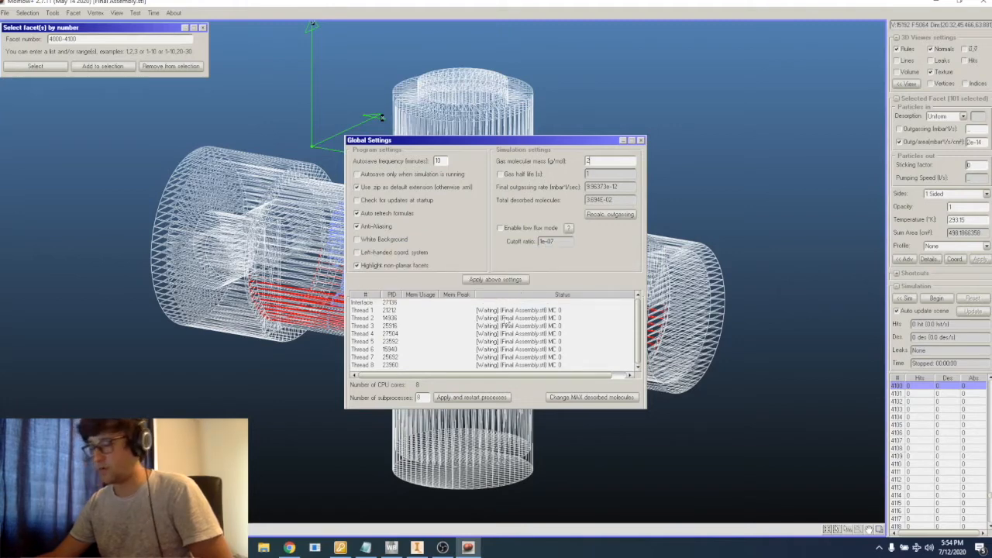
click(641, 140)
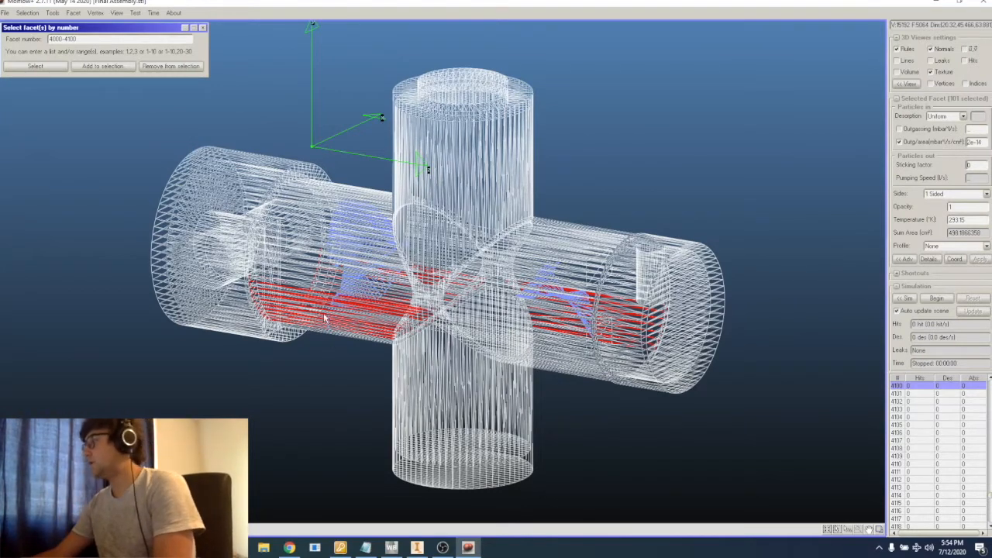
Close the facet selection dialog, view the model from another angle, and recheck the global simulation settings
click(202, 28)
right_drag(638, 242, 404, 88)
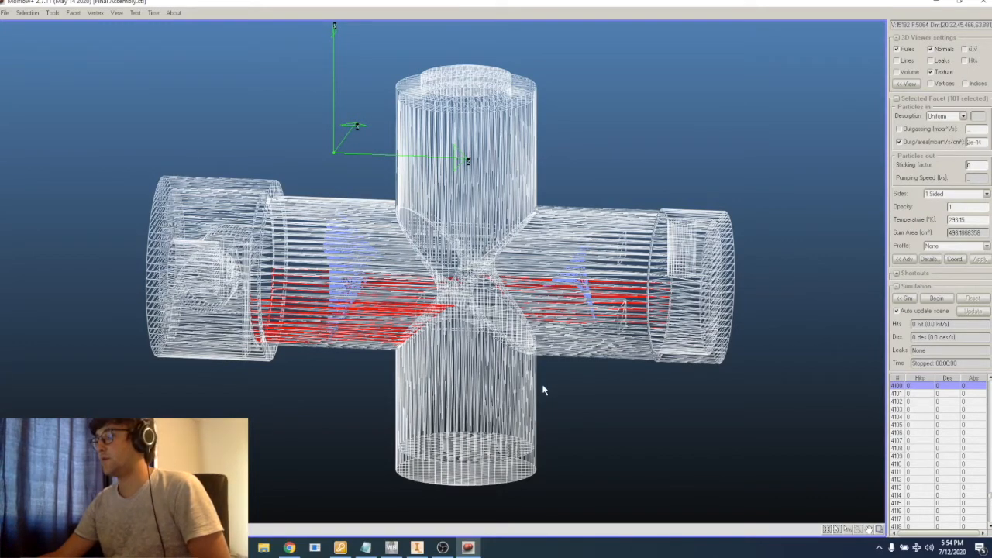
click(905, 300)
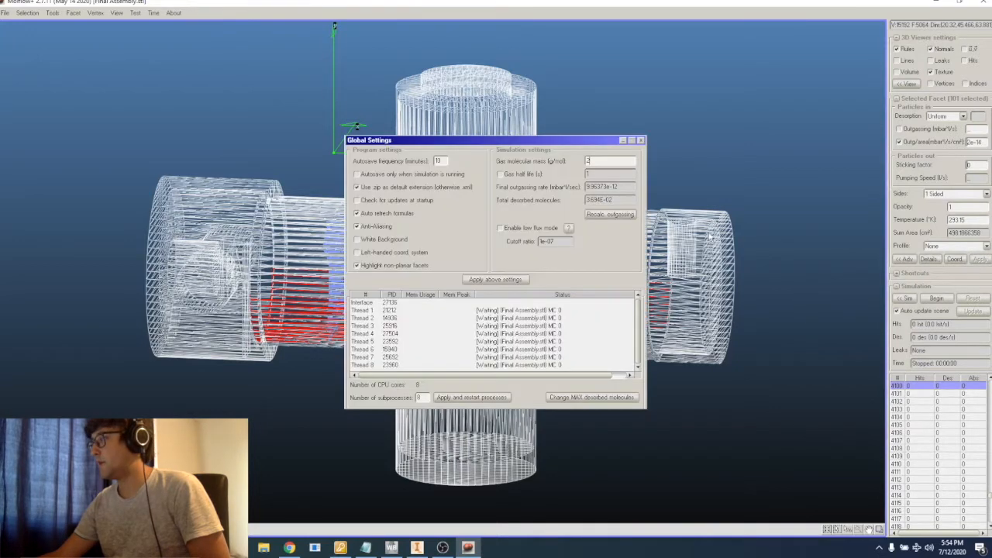
click(641, 140)
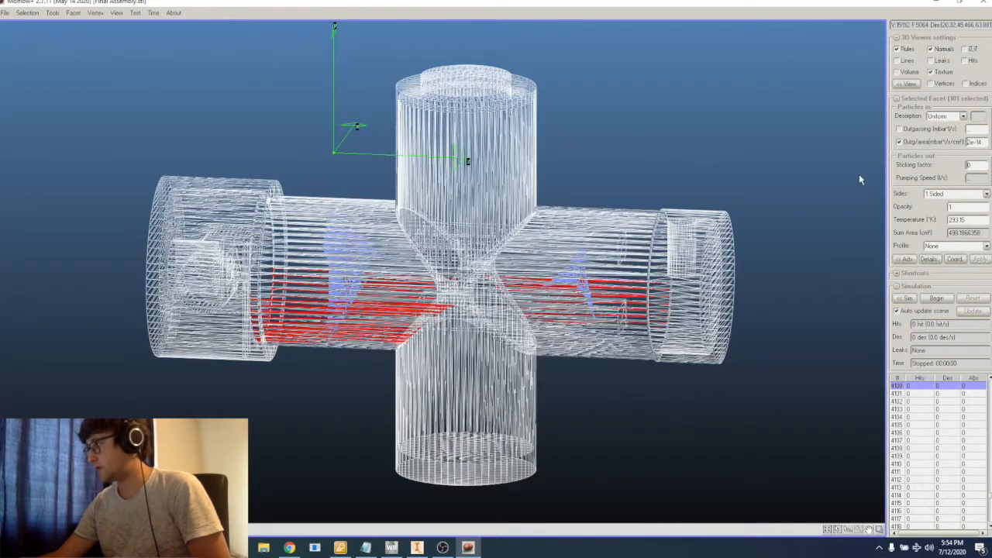
Enable a texture of 10 cells/cm with reflection counting on facets 4000-4100 and force a remesh
click(904, 260)
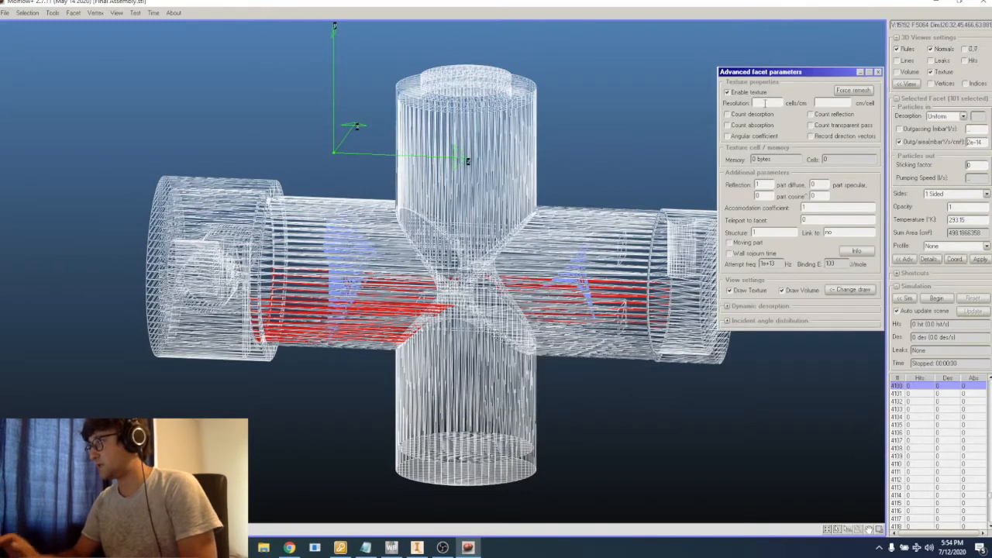
text(10)
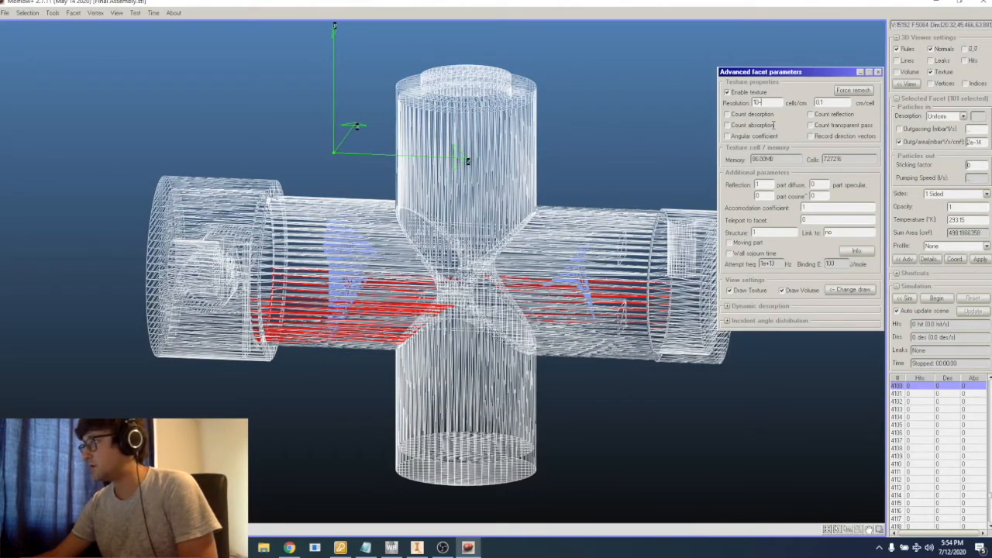
click(853, 91)
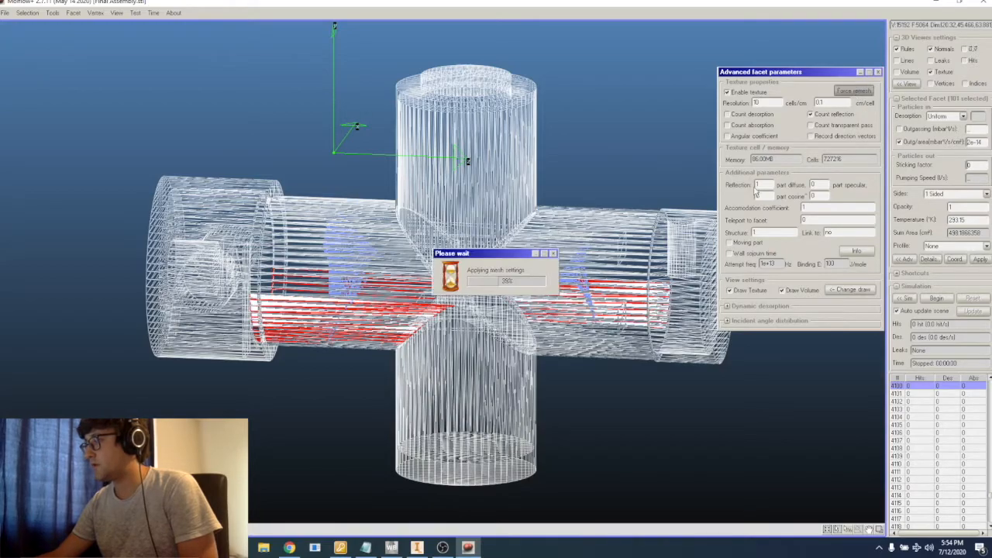
Deselect the facets and inspect the meshed tube wall from several angles, toggling the texture display
right_drag(636, 342, 316, 389)
scroll(352, 331, up, 3)
scroll(351, 331, down, 3)
click(315, 389)
click(940, 71)
click(939, 72)
click(938, 73)
click(937, 75)
click(934, 76)
click(935, 76)
right_drag(517, 316, 471, 324)
Start the simulation and close the advanced facet parameters
click(936, 297)
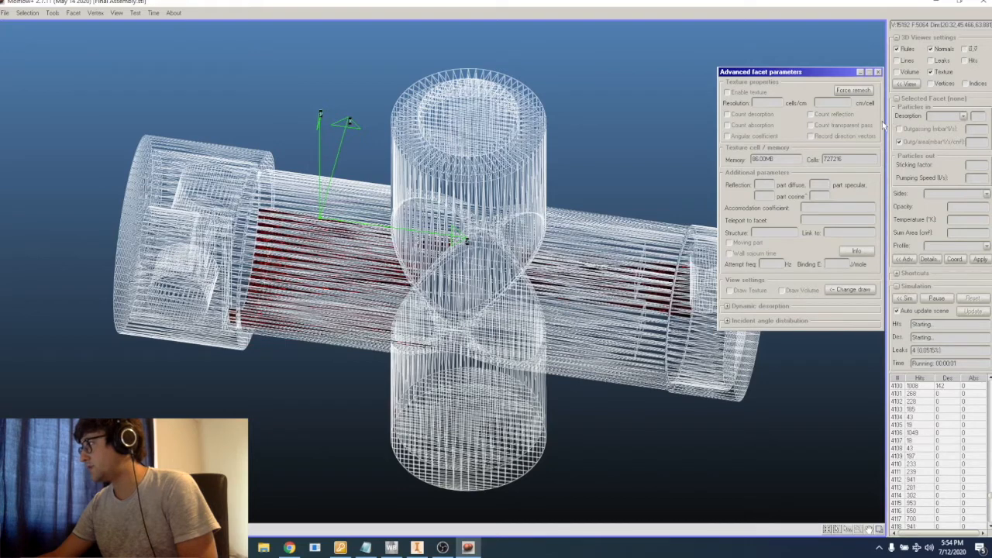
click(878, 72)
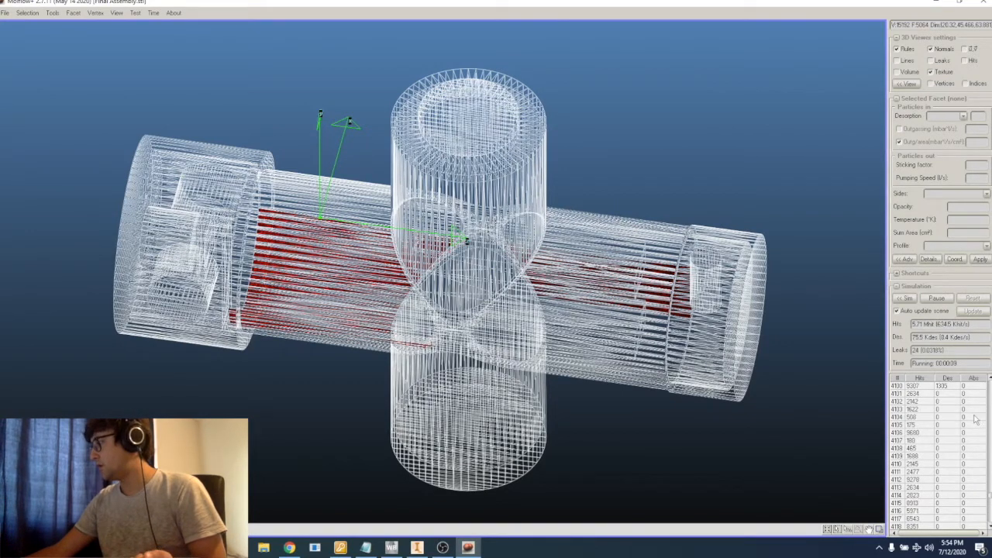
Re-sort the facet list from its beginning and examine the textured tube wall from several angles while the simulation runs
drag(990, 496, 989, 365)
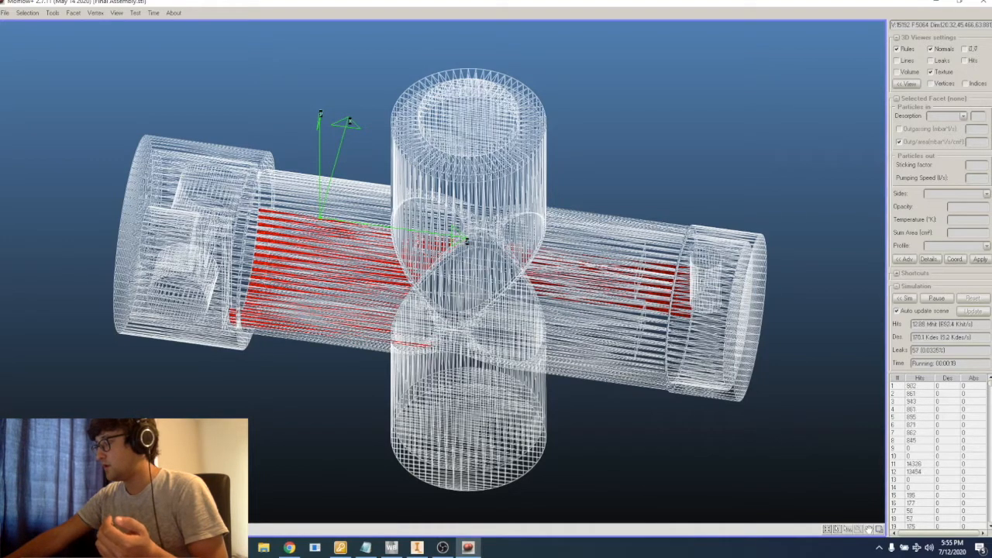
click(948, 386)
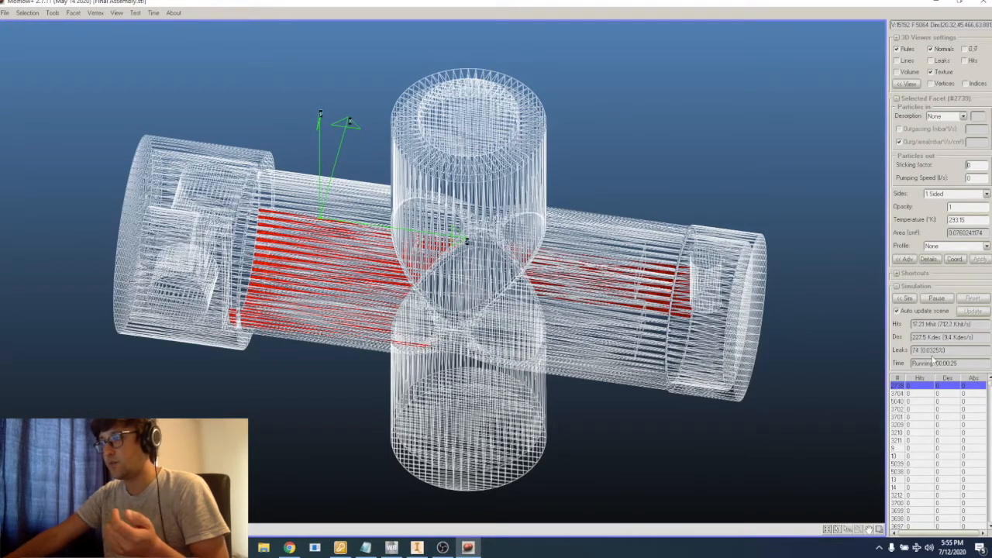
right_drag(609, 355, 601, 312)
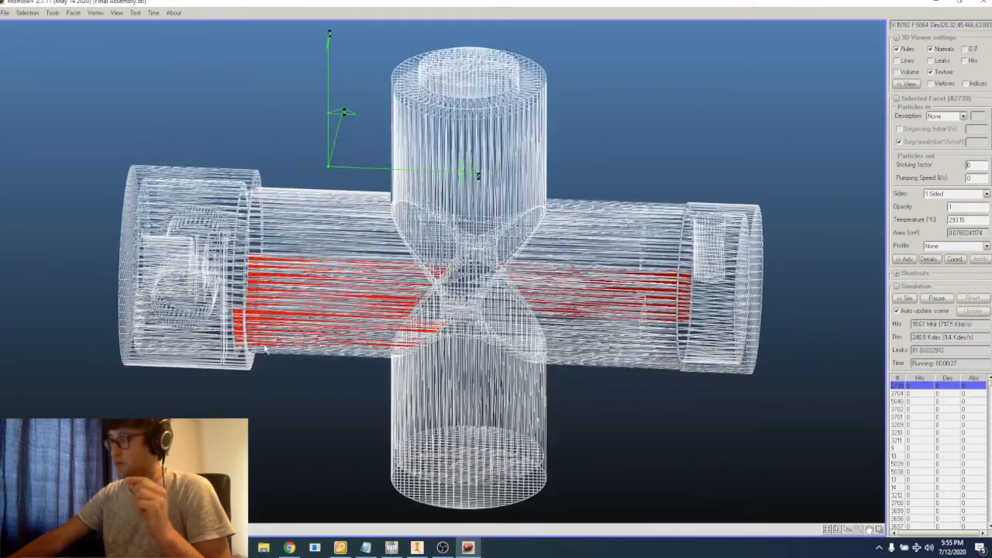
mouse_move(363, 470)
right_down()
mouse_move(413, 443)
mouse_move(370, 456)
right_up()
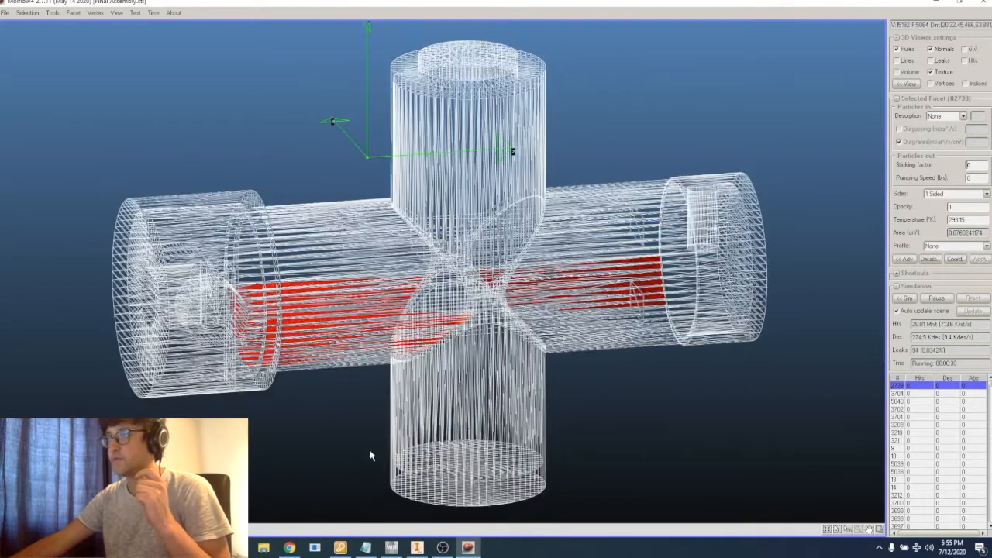
click(28, 13)
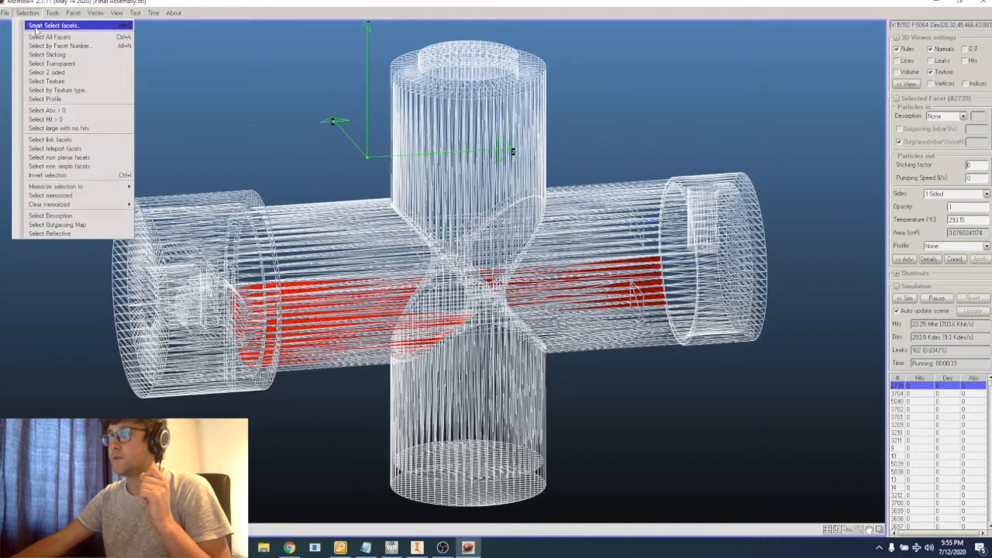
mouse_move(52, 13)
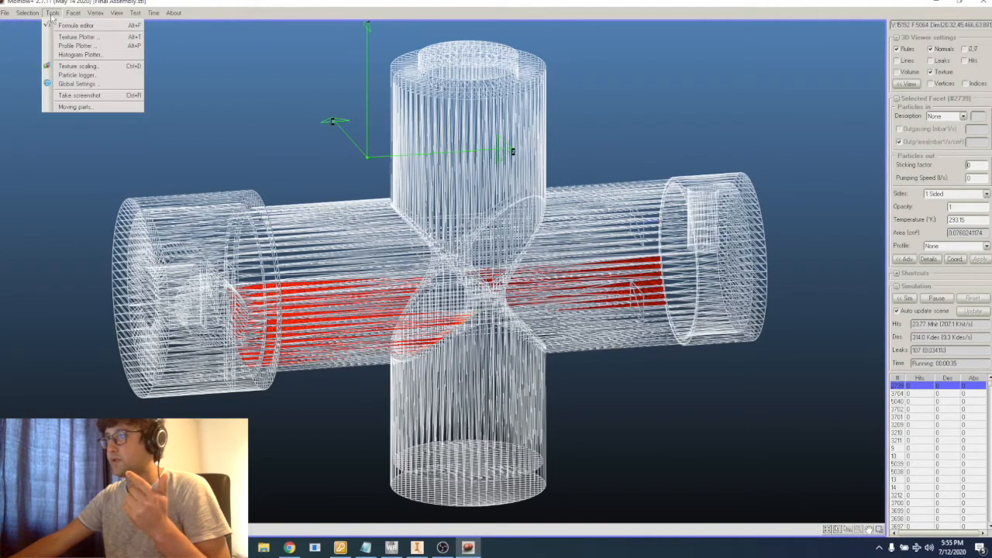
click(70, 75)
click(185, 33)
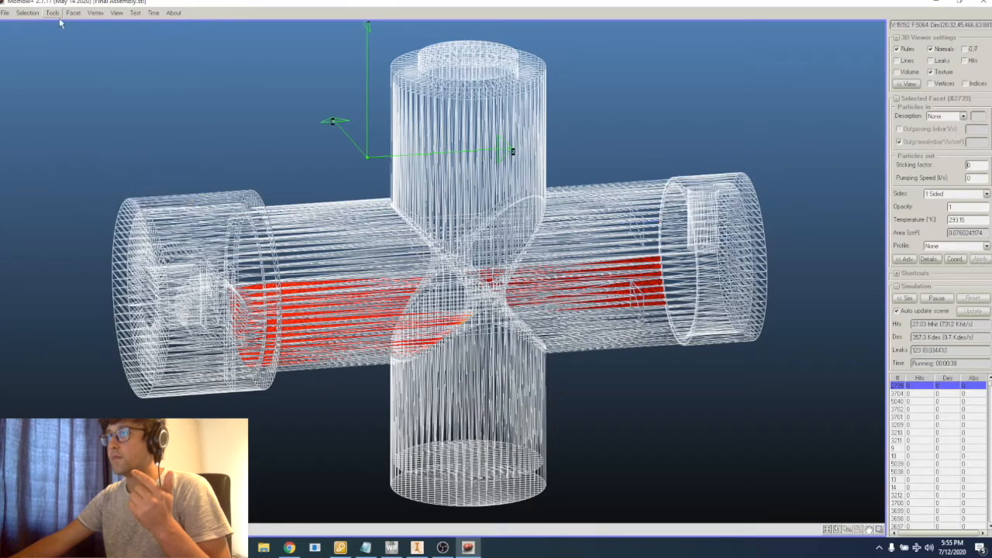
Open Texture Scaling, rotate the model to face the textured wall, and enable the logarithmic scale for the pressure texture
click(55, 13)
click(69, 68)
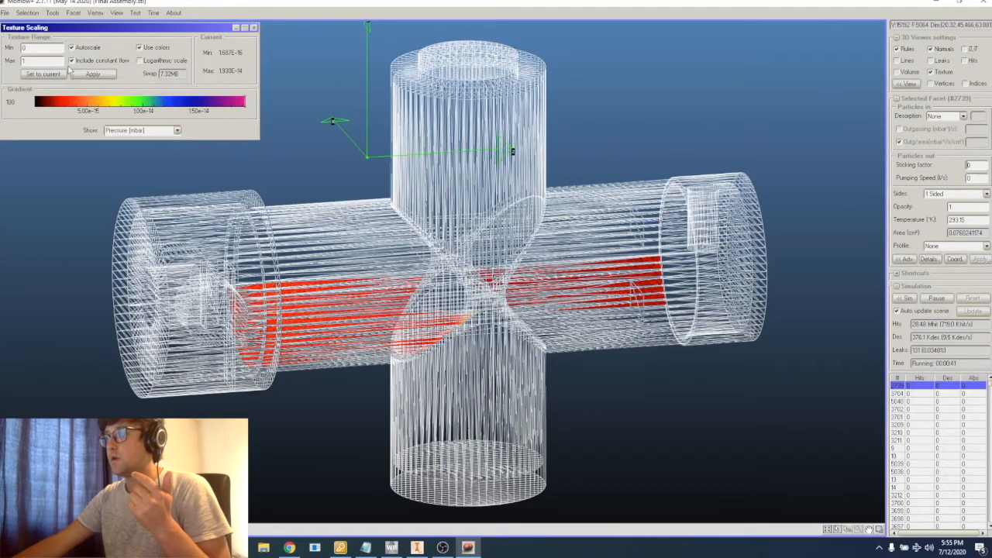
drag(77, 27, 133, 20)
scroll(324, 327, down, 2)
scroll(319, 327, up, 2)
right_drag(319, 331, 310, 394)
right_drag(266, 313, 316, 288)
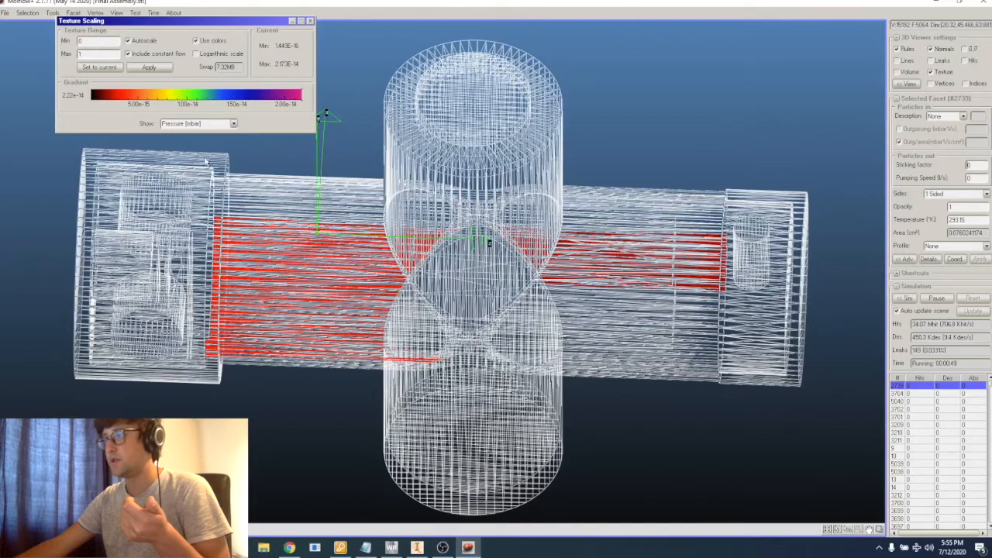
click(197, 54)
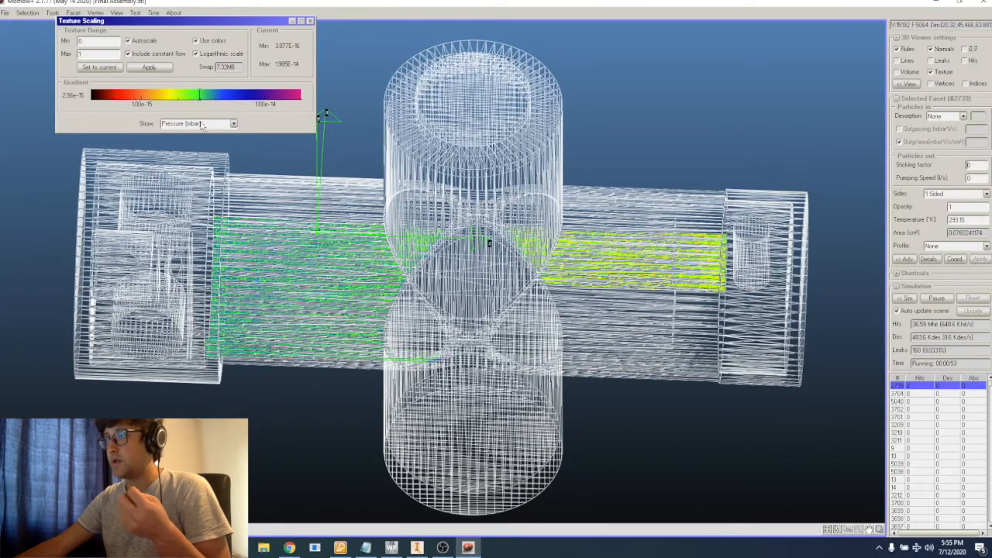
drag(97, 40, 29, 48)
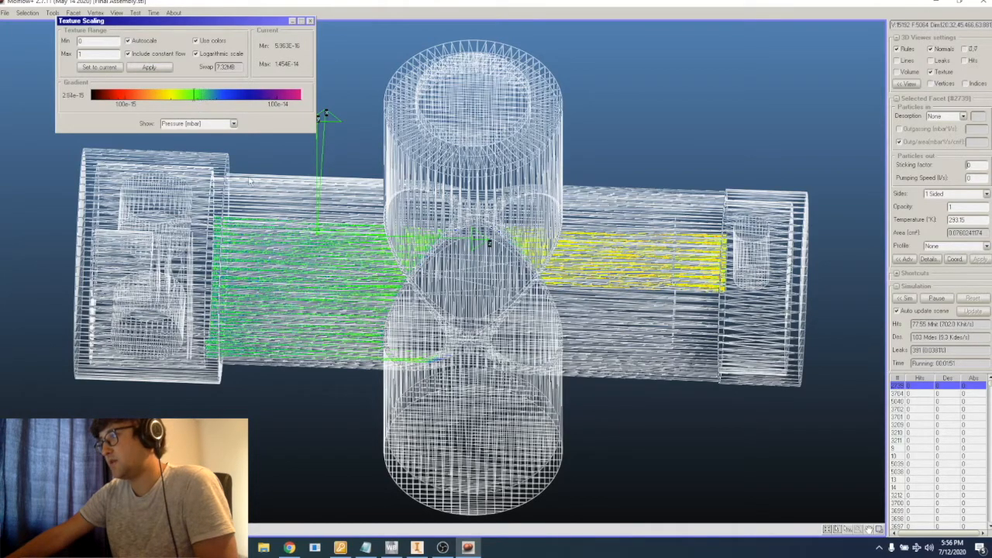
Examine the logarithmic pressure colours along the textured tube wall from several angles, then close Texture Scaling
scroll(258, 316, up, 3)
scroll(294, 304, down, 2)
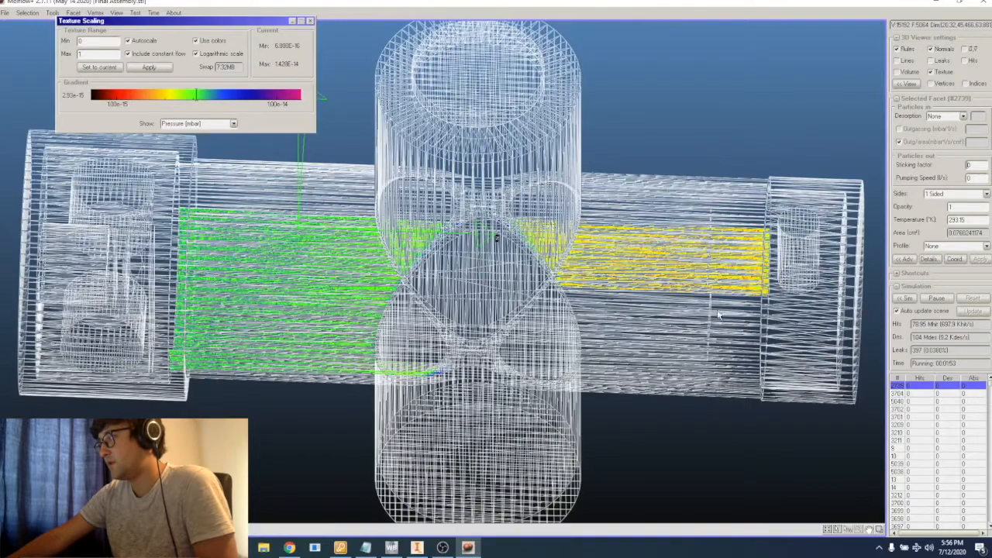
right_drag(642, 307, 687, 230)
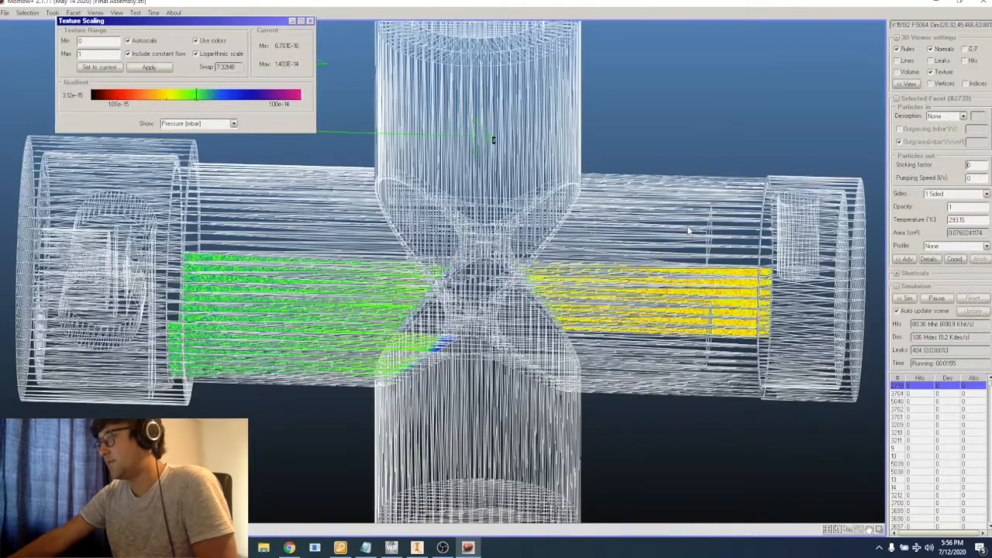
click(693, 250)
click(704, 251)
right_drag(705, 251, 645, 299)
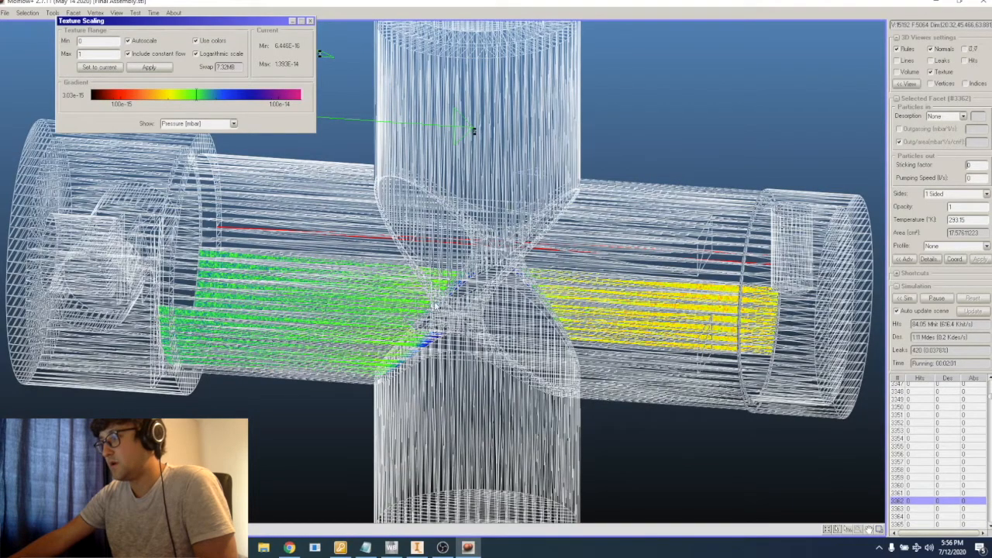
right_drag(199, 340, 197, 290)
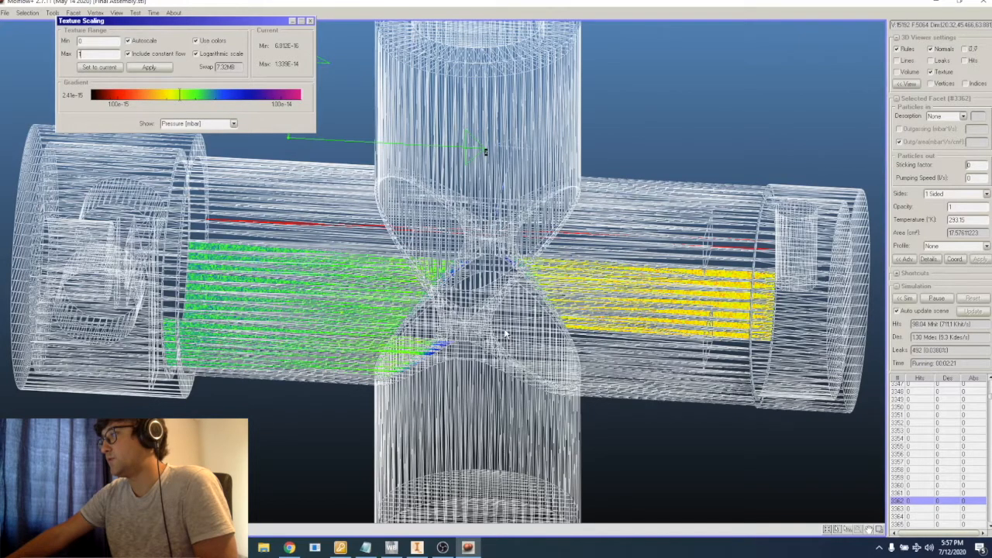
scroll(380, 309, down, 2)
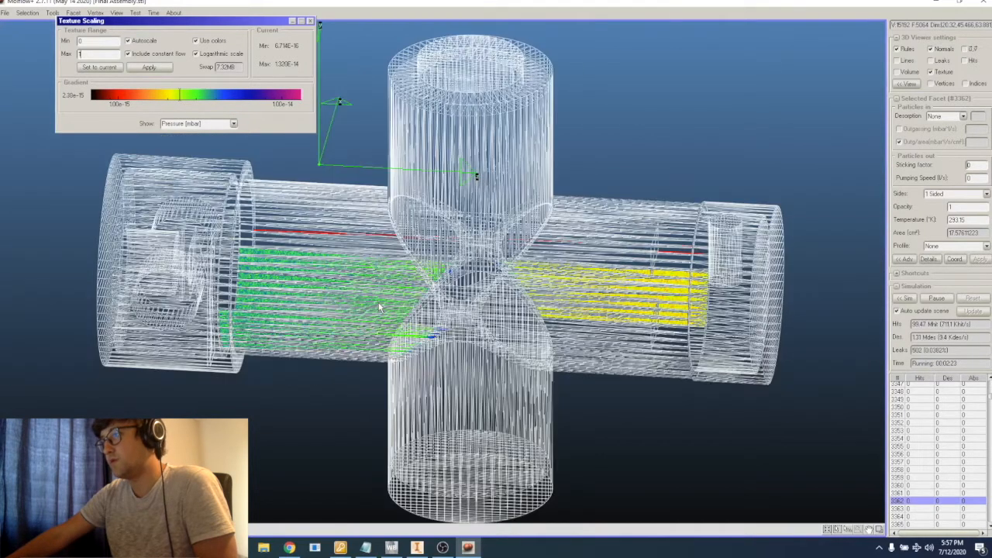
click(310, 21)
click(73, 13)
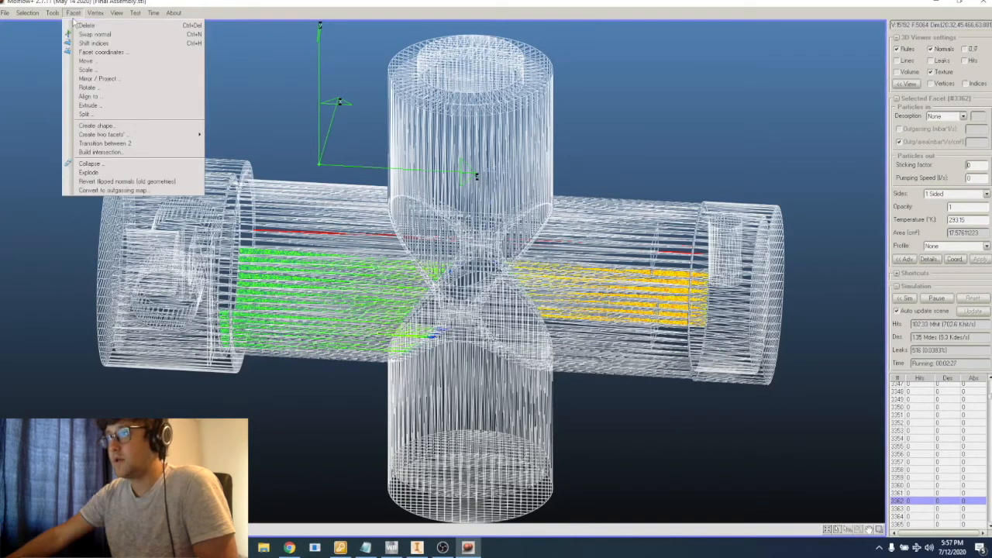
drag(95, 5, 96, 9)
click(98, 15)
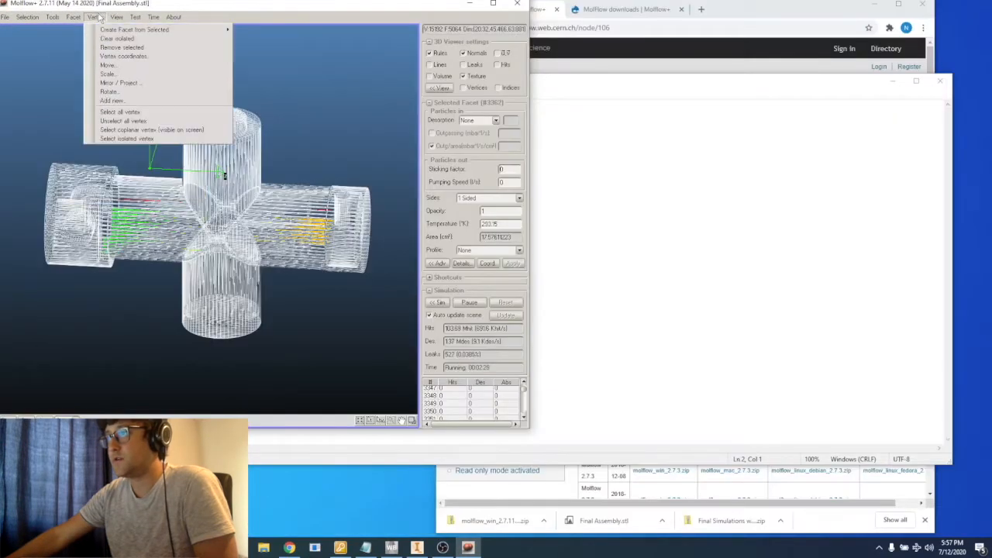
click(120, 4)
double_click(121, 4)
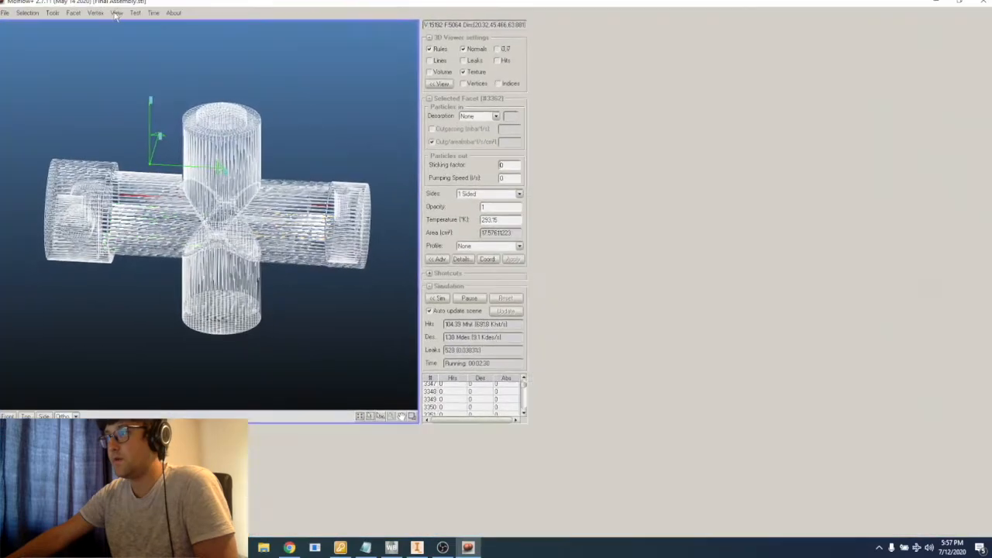
click(115, 14)
mouse_move(92, 16)
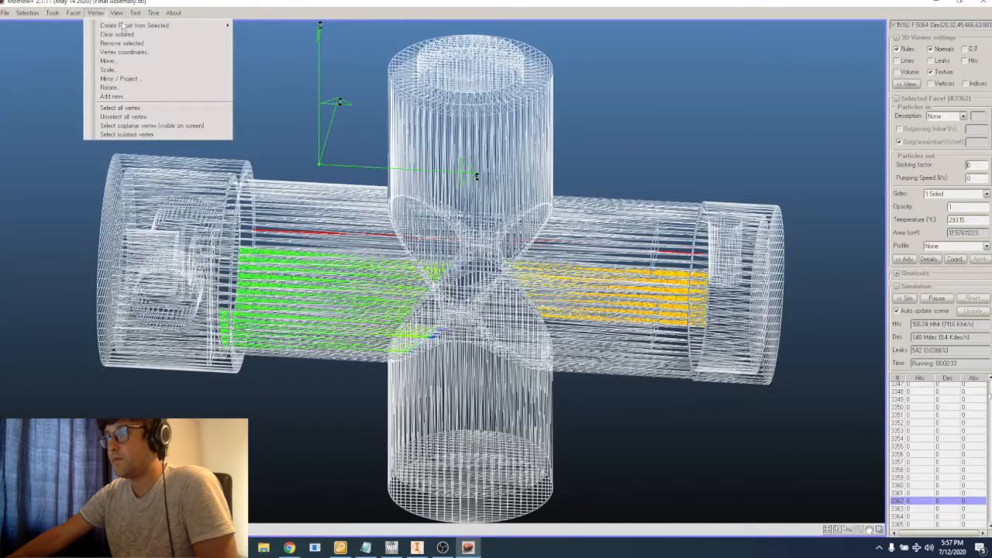
mouse_move(121, 26)
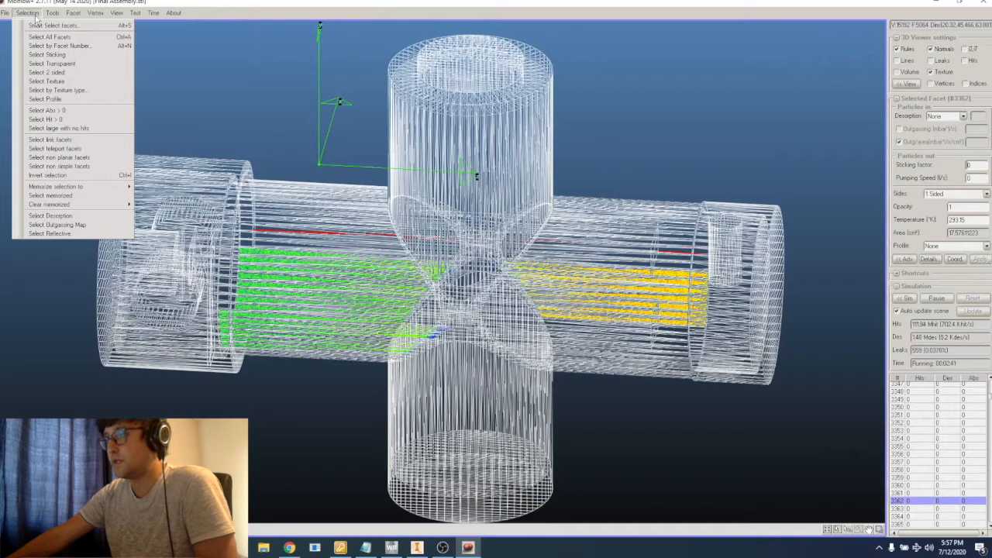
click(36, 18)
Inspect the coloured pressure texture on both arms of the assembly from different angles and distances
right_drag(334, 326, 365, 341)
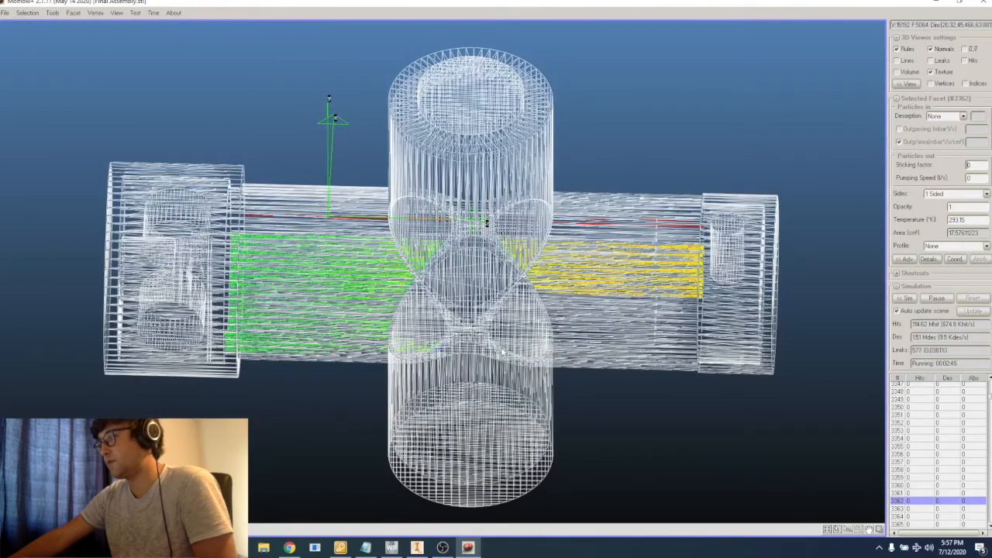
right_drag(501, 351, 411, 303)
right_drag(295, 294, 374, 316)
scroll(374, 316, down, 3)
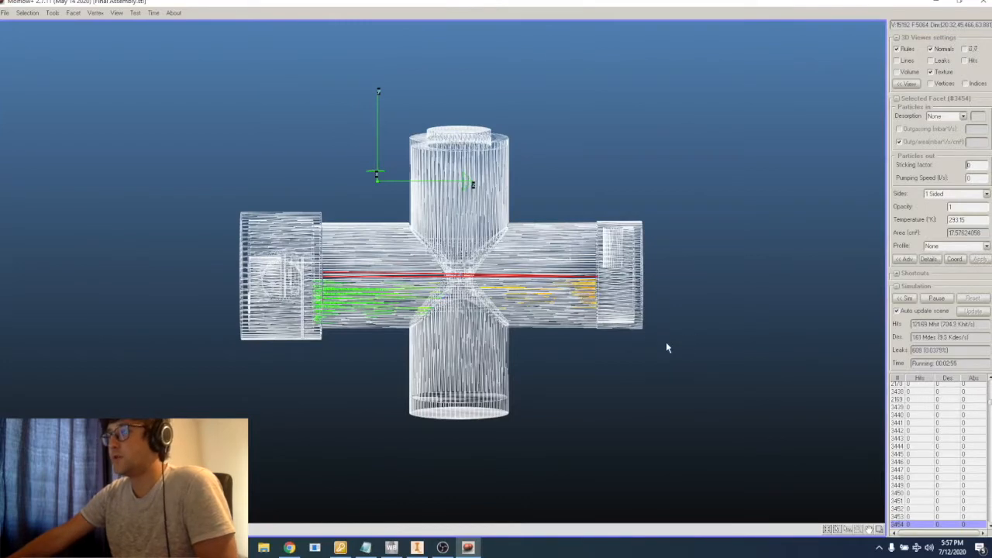
right_drag(613, 348, 619, 377)
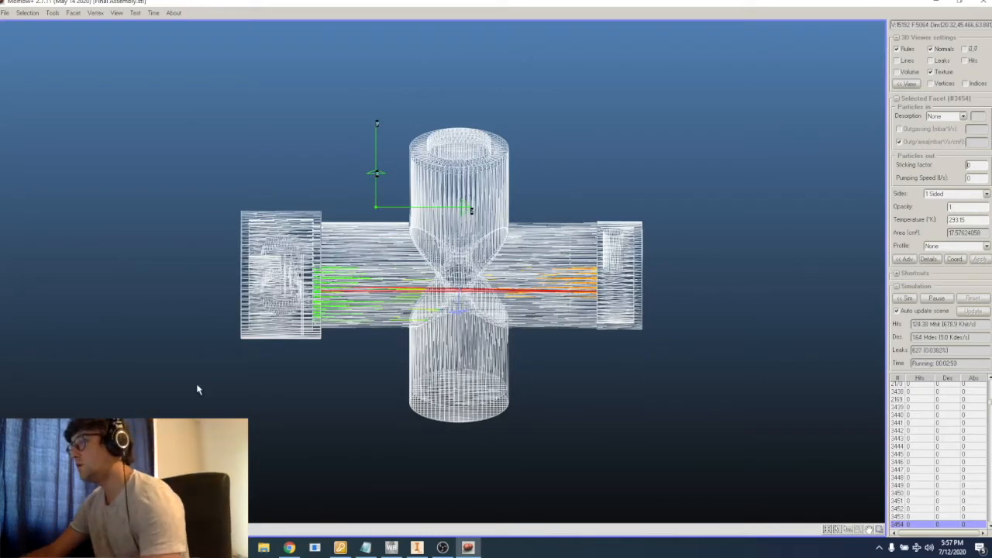
scroll(418, 283, up, 3)
scroll(418, 282, down, 2)
Close the current Molflow+ session and discard the unsaved geometry
click(983, 2)
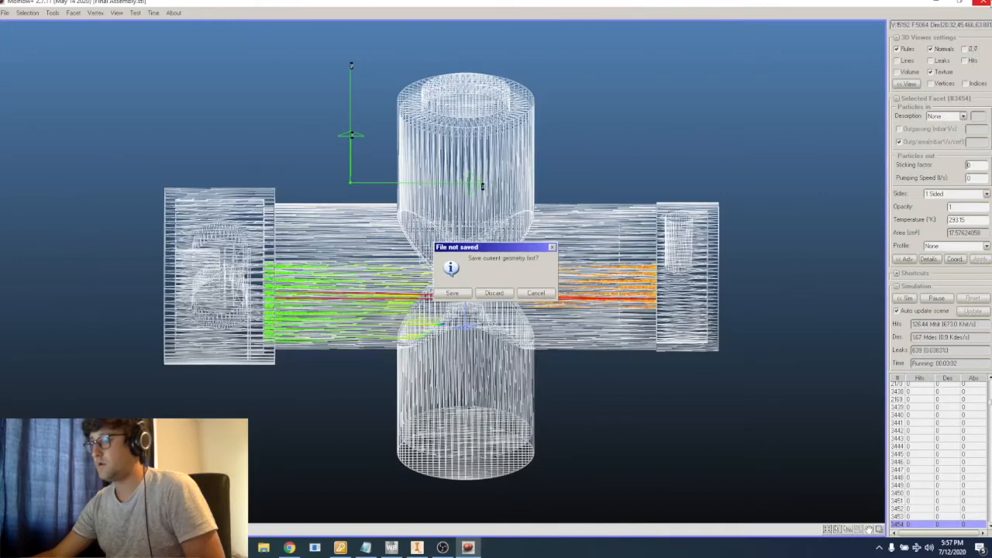
click(493, 294)
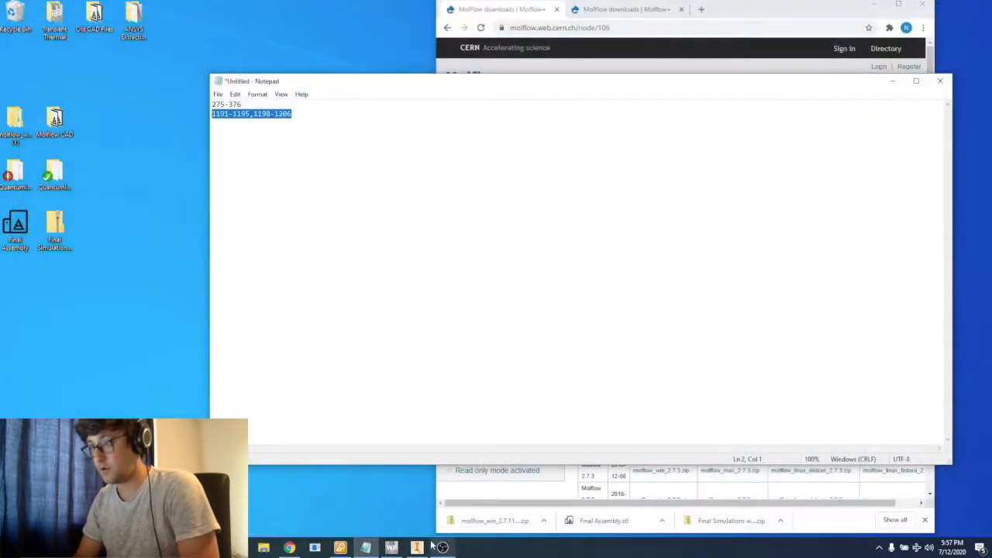
key(super)
text(mo)
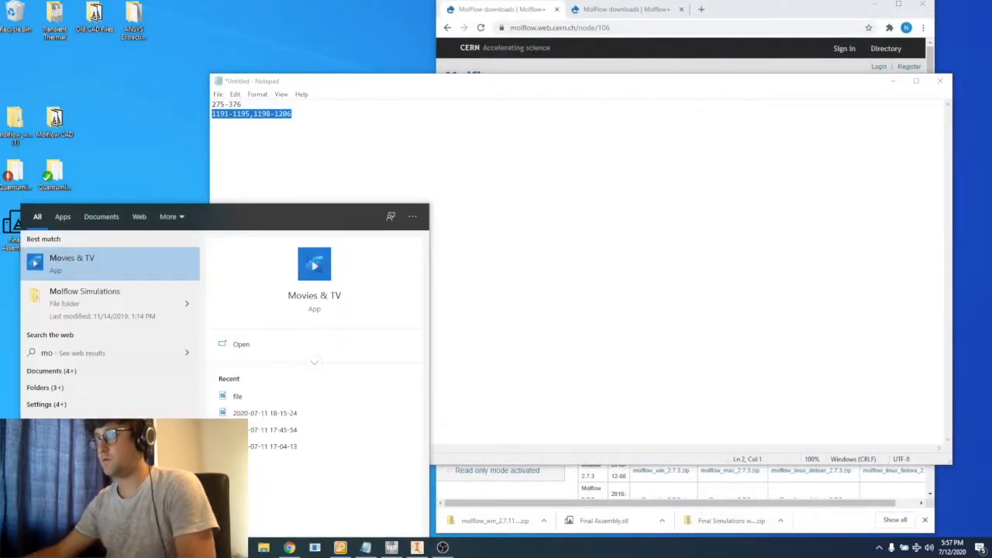
text(l)
key(Return)
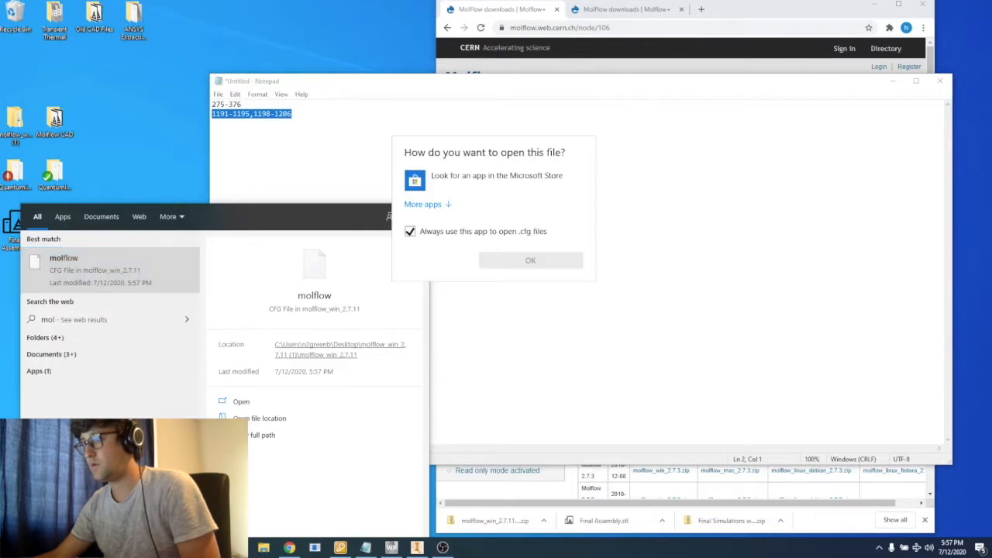
click(0, 387)
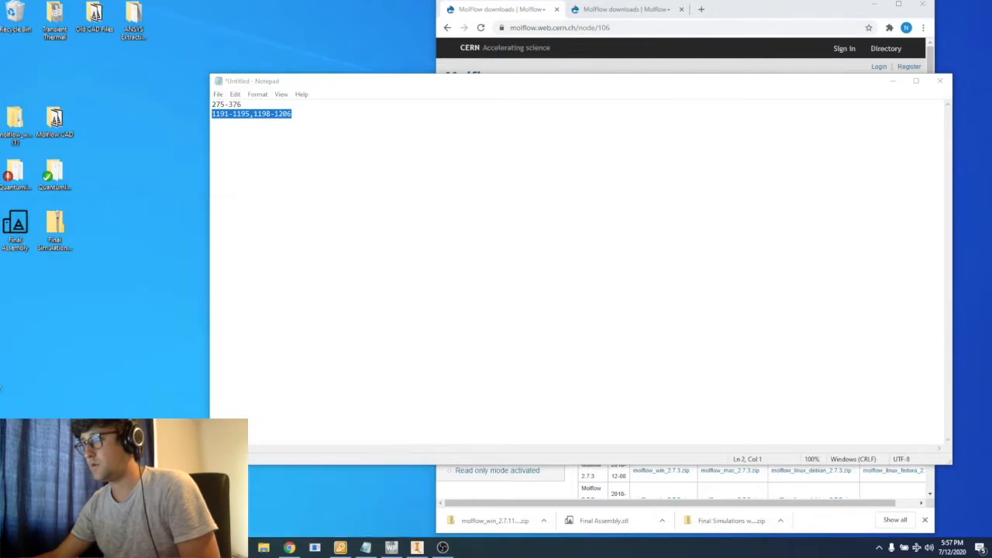
Launch the molflow application from the molflow_win_2.7.11 folder on the desktop and close the folder window
click(3, 133)
double_click(15, 124)
double_click(361, 200)
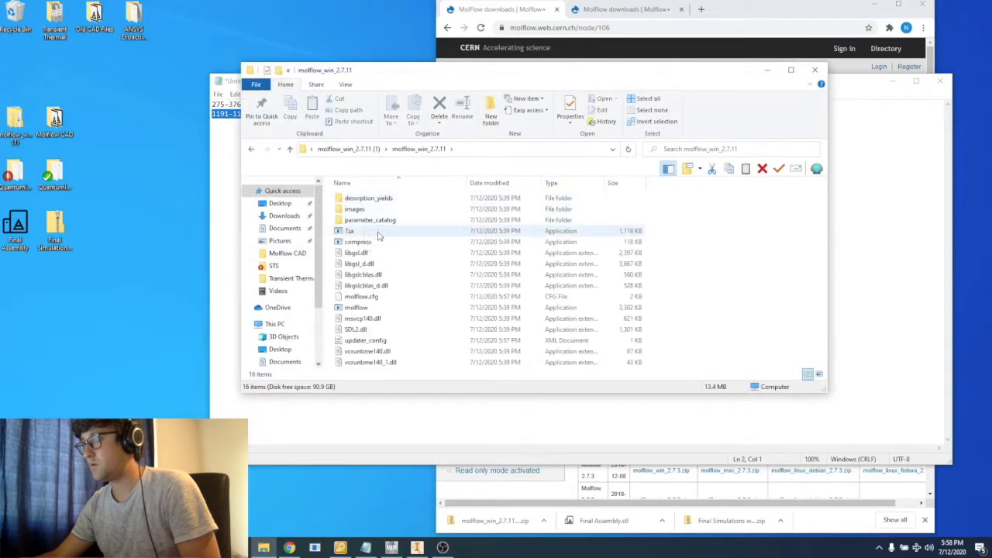
click(378, 308)
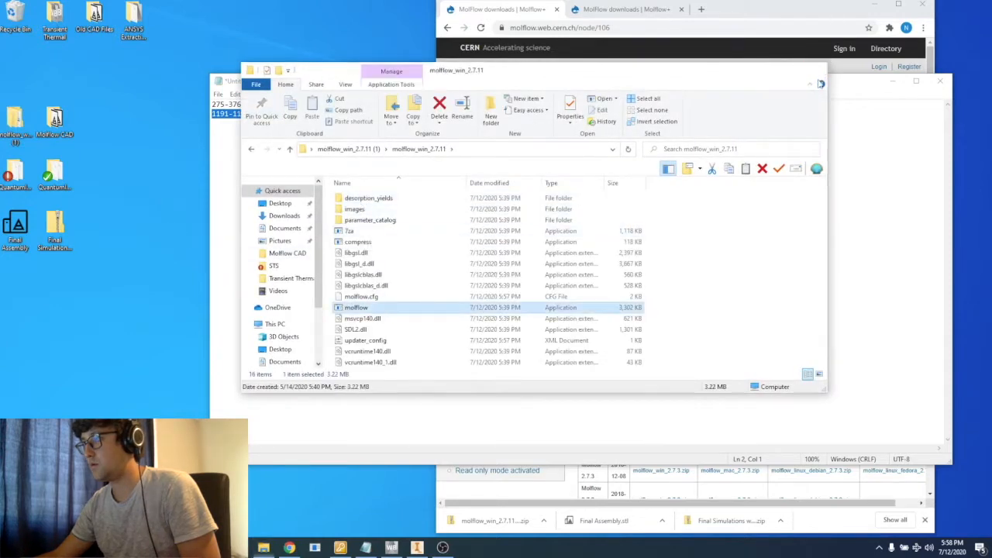
click(815, 70)
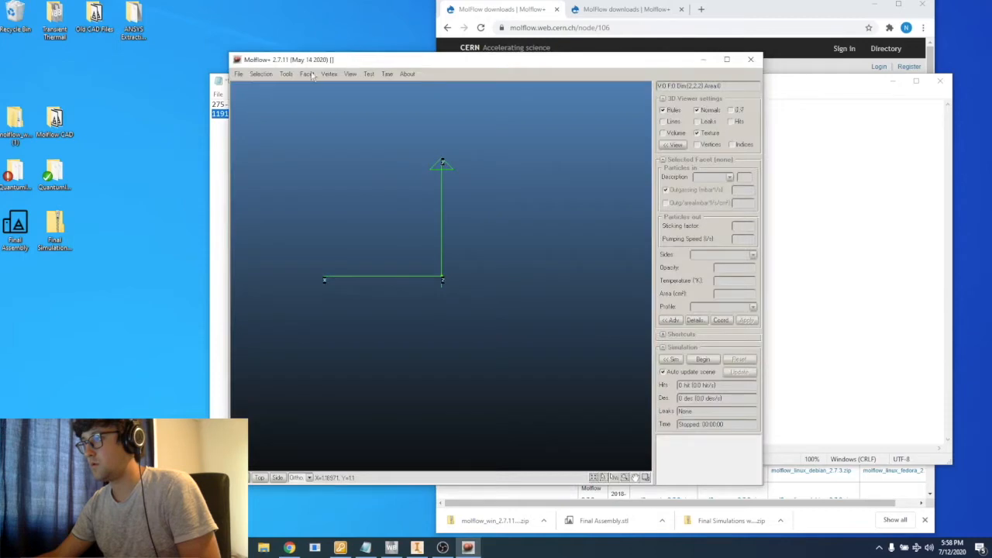
Load the zipped Final Simulations file with the viewport leak rate estimation and maximize the Molflow+ window
click(239, 74)
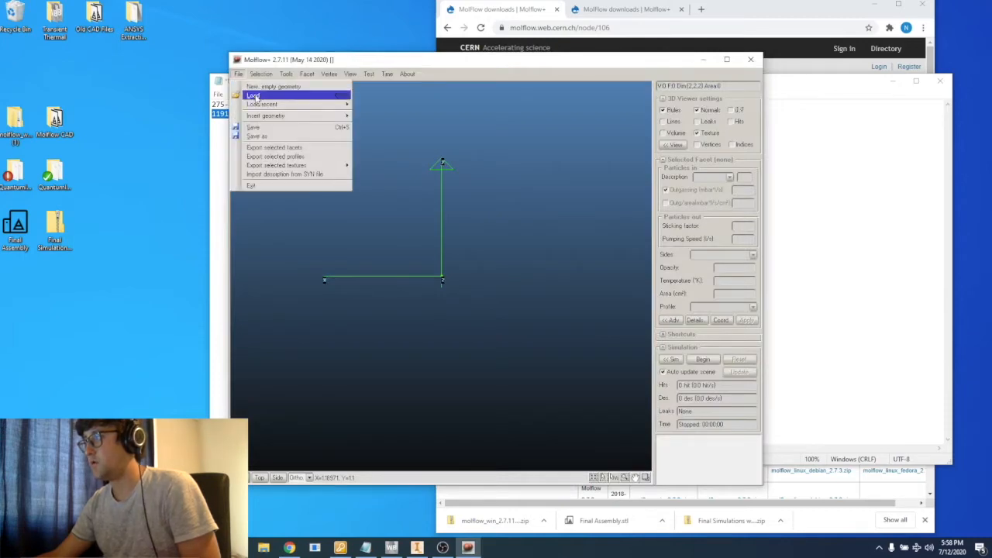
click(254, 97)
double_click(171, 161)
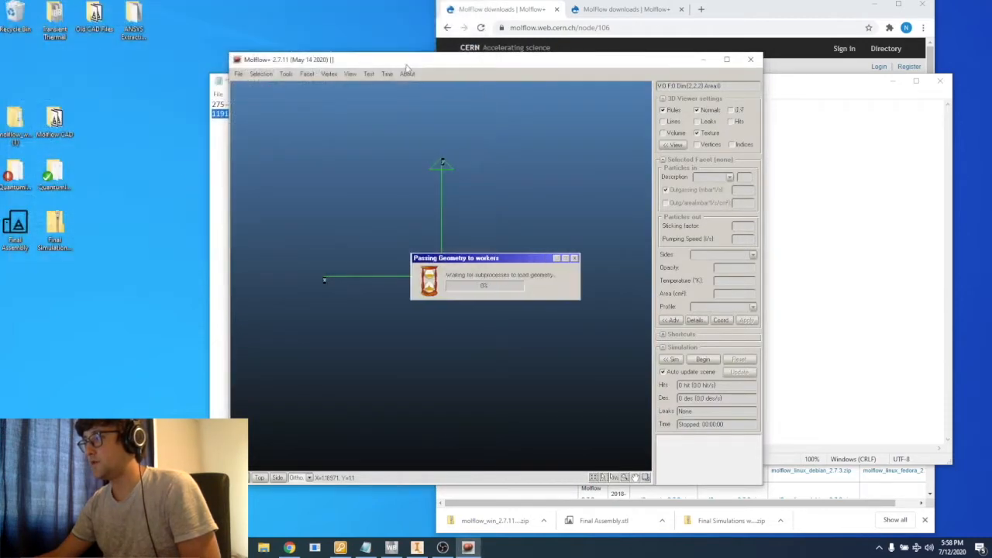
drag(527, 62, 518, 1)
Select facet 6 in the facet list and resume the loaded simulation
scroll(485, 355, down, 4)
right_drag(518, 316, 459, 329)
scroll(460, 327, up, 3)
scroll(460, 326, down, 2)
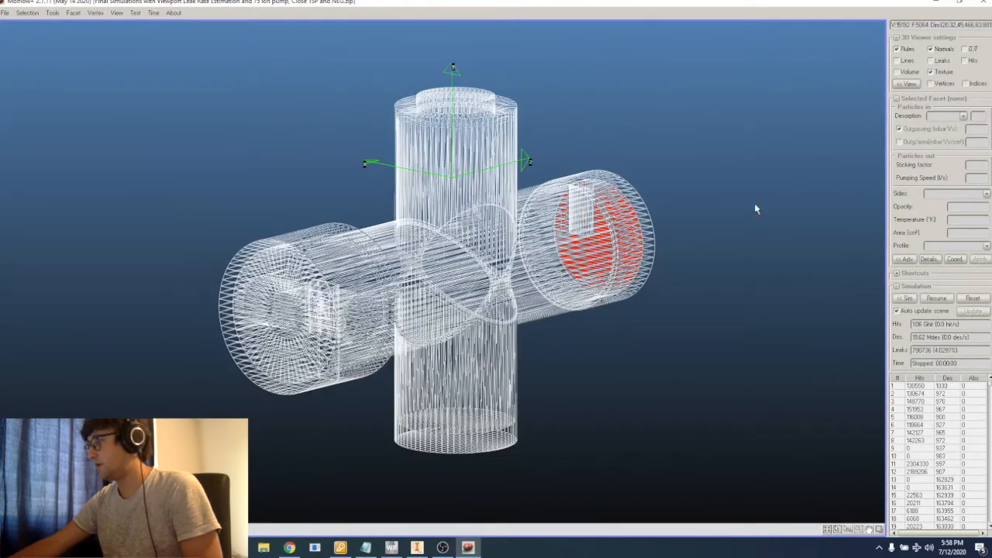
click(939, 424)
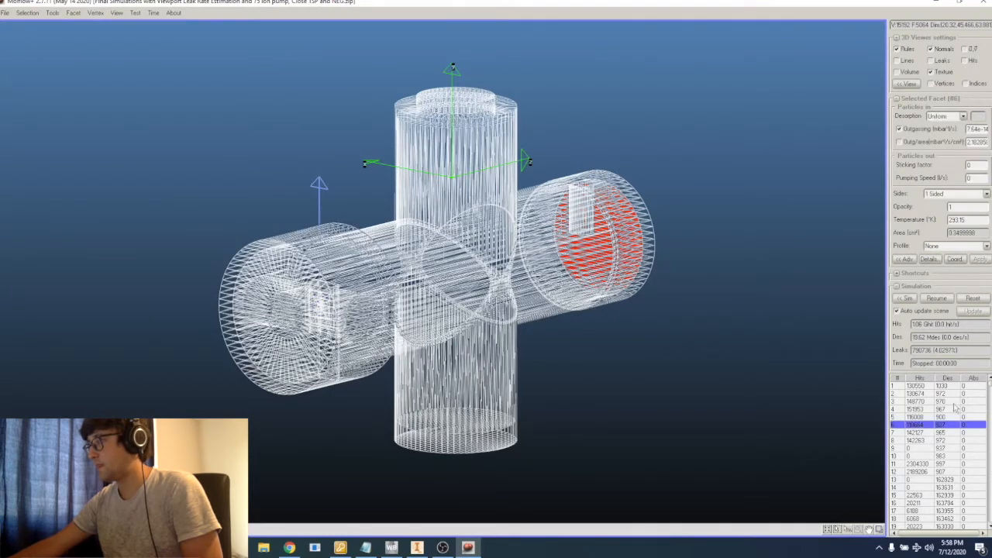
click(936, 298)
right_drag(535, 343, 521, 349)
Open Texture Scaling for the loaded simulation and display its pressure texture on a logarithmic scale
click(52, 12)
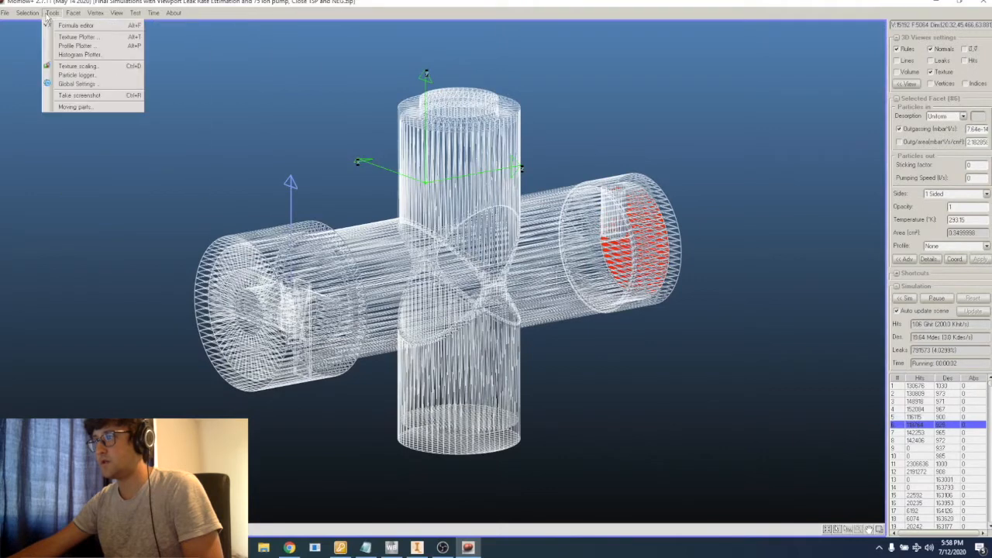
click(66, 67)
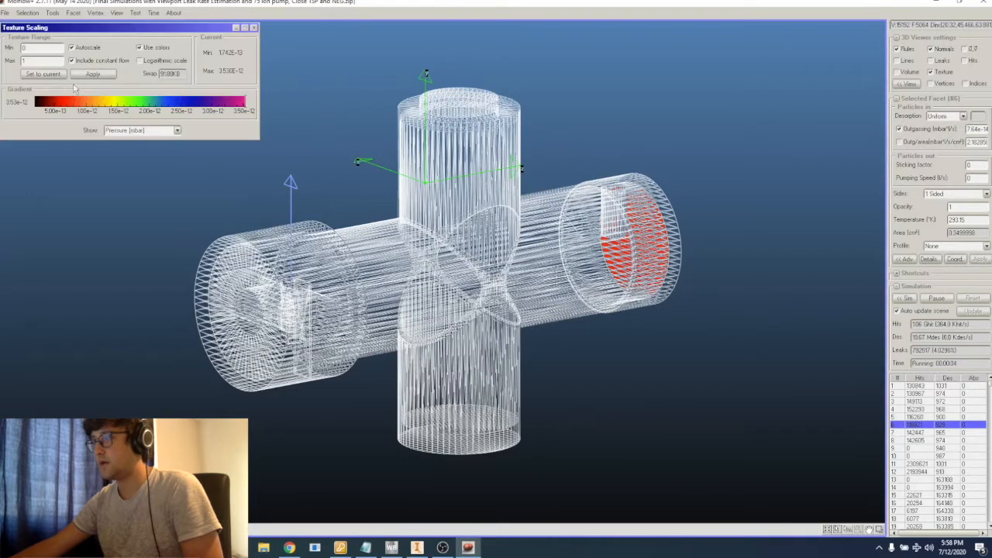
click(142, 61)
scroll(272, 78, up, 1)
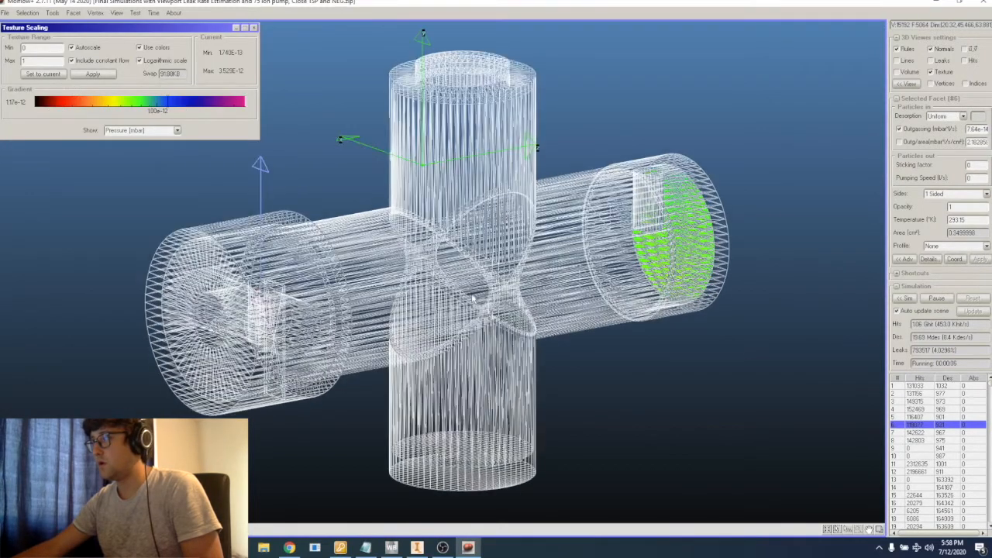
Close Texture Scaling and examine the pressure colours on the small square facets and the round end face from several angles
click(254, 28)
right_drag(339, 276, 390, 269)
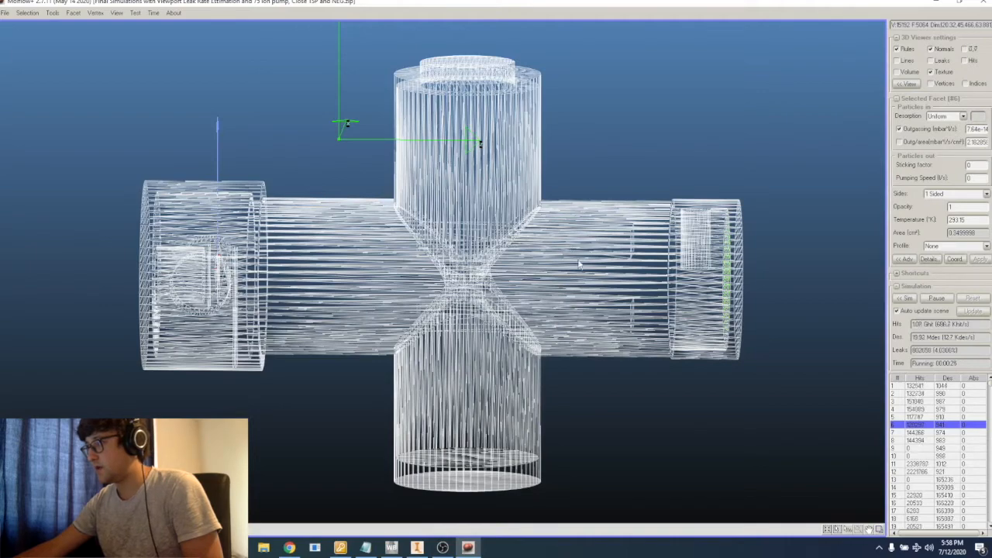
right_drag(583, 338, 608, 341)
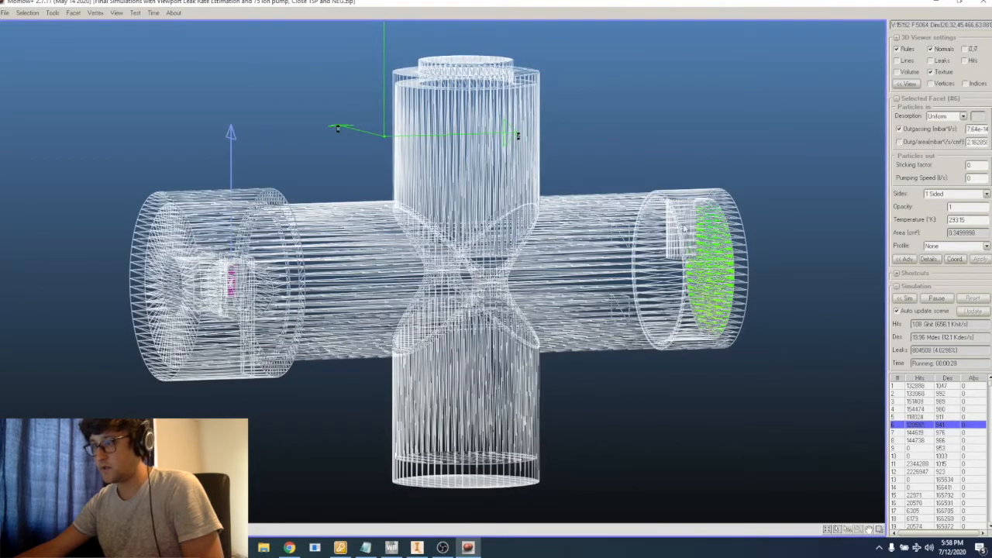
right_drag(266, 298, 351, 318)
scroll(308, 310, up, 5)
scroll(364, 317, up, 4)
scroll(351, 318, down, 8)
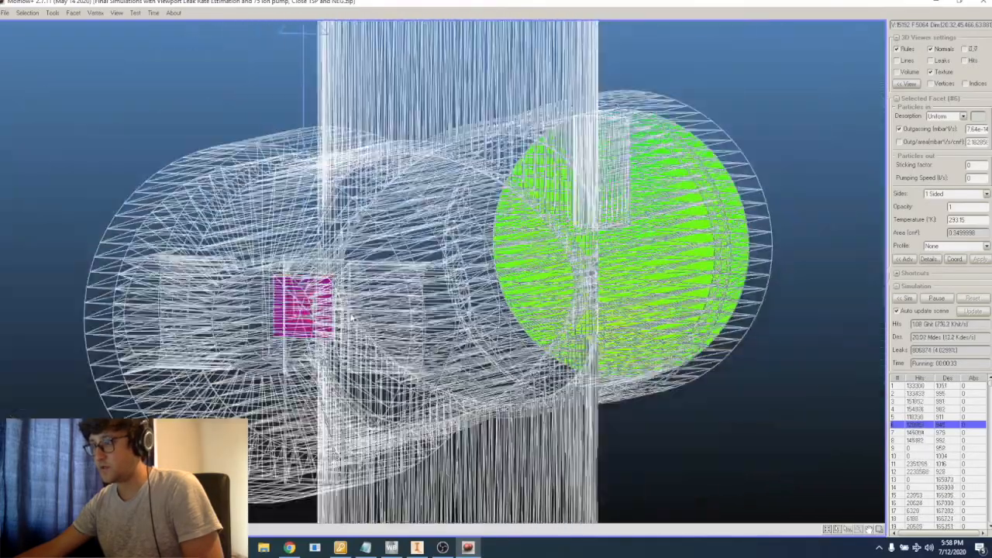
right_drag(270, 325, 369, 301)
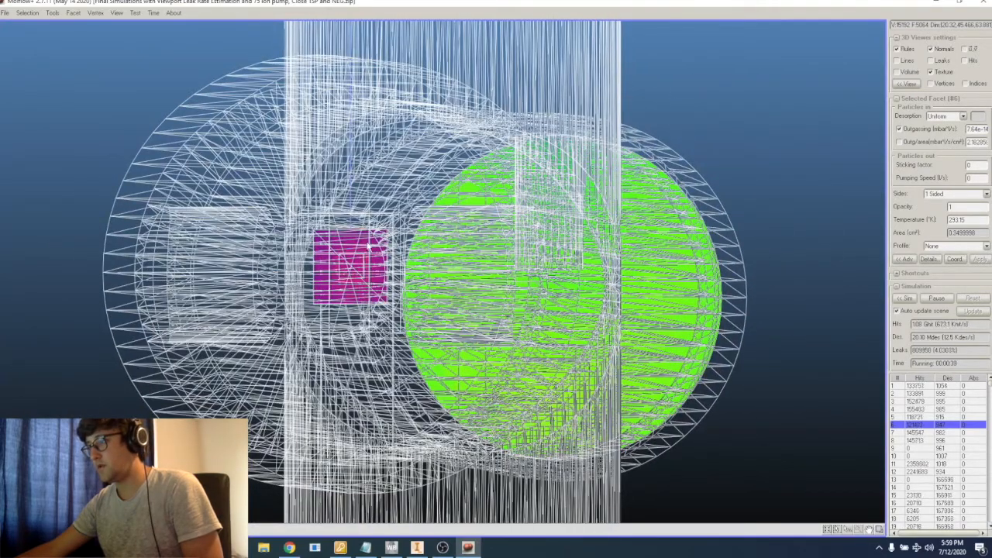
scroll(358, 275, up, 2)
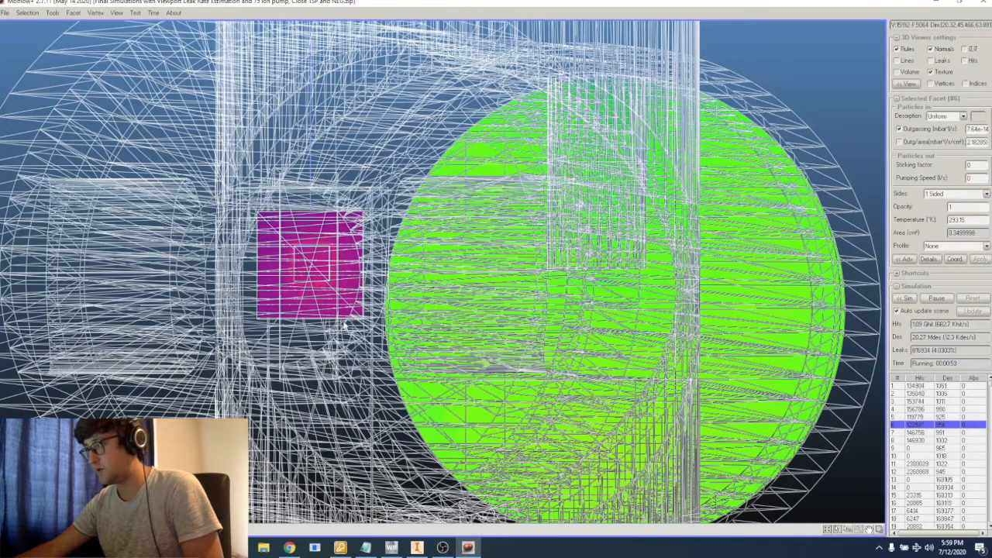
scroll(314, 341, down, 1)
mouse_move(337, 327)
right_down()
mouse_move(308, 347)
mouse_move(329, 338)
right_up()
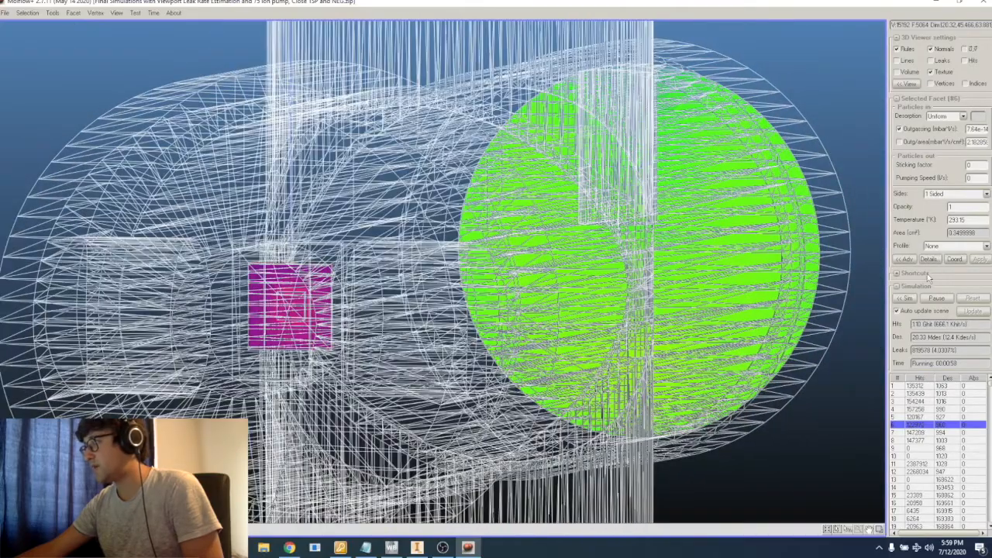
right_drag(685, 203, 676, 199)
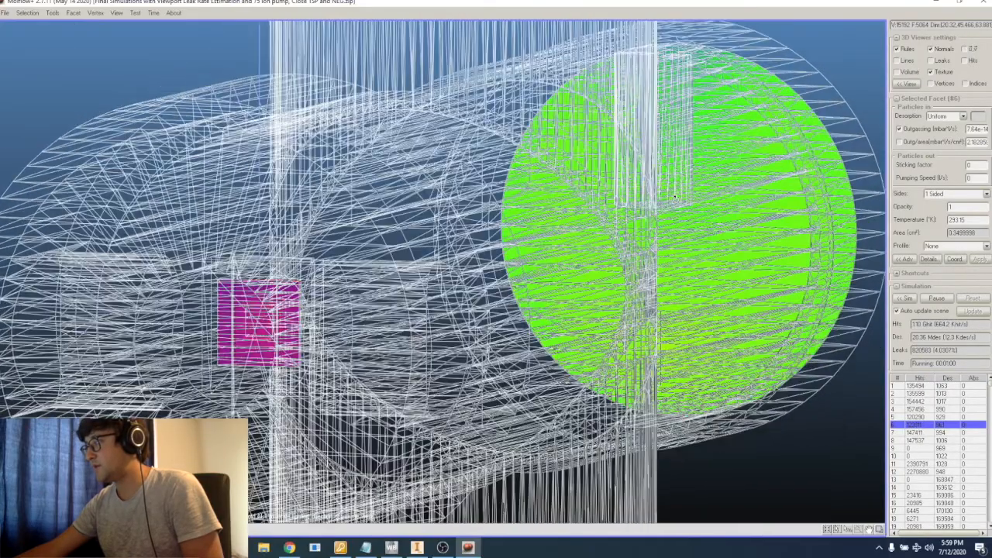
scroll(672, 203, down, 3)
right_drag(654, 246, 650, 205)
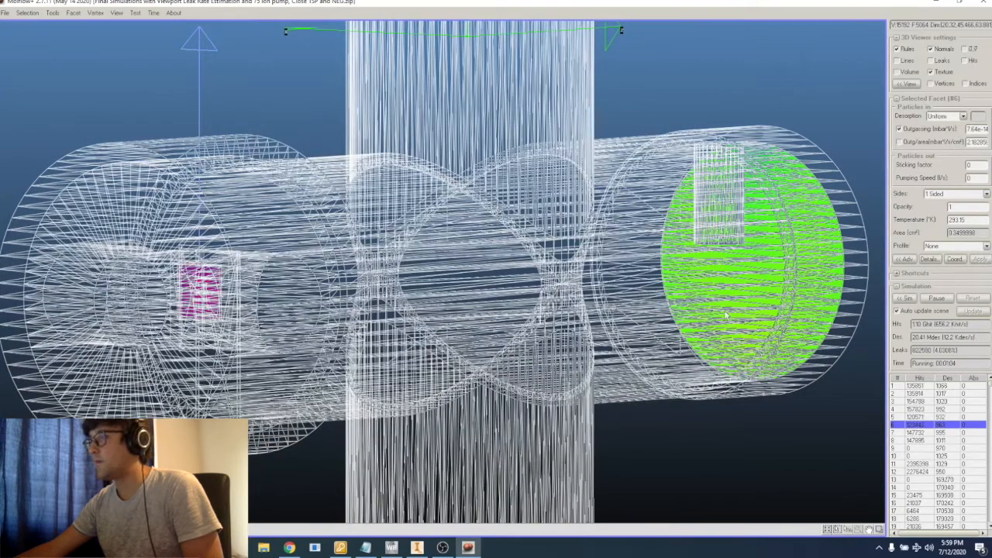
right_drag(317, 297, 202, 264)
Reopen Texture Scaling and compare the pressure scale with the coloured square and round end face
click(28, 13)
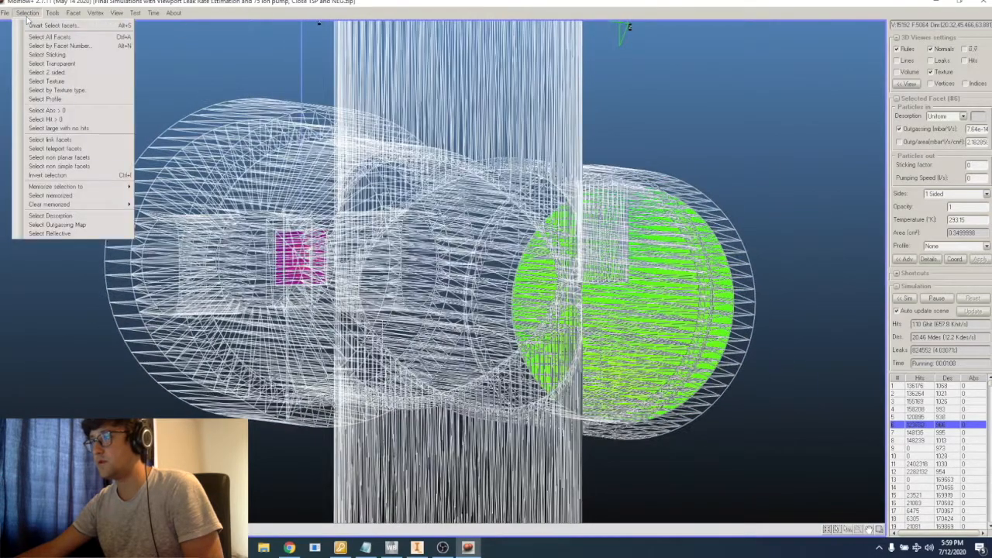
click(66, 66)
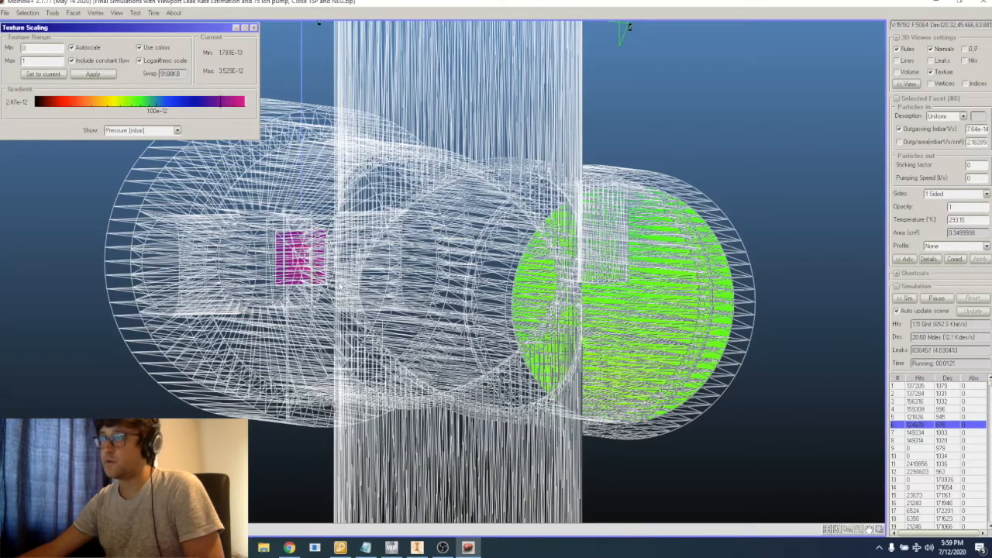
right_drag(361, 301, 381, 314)
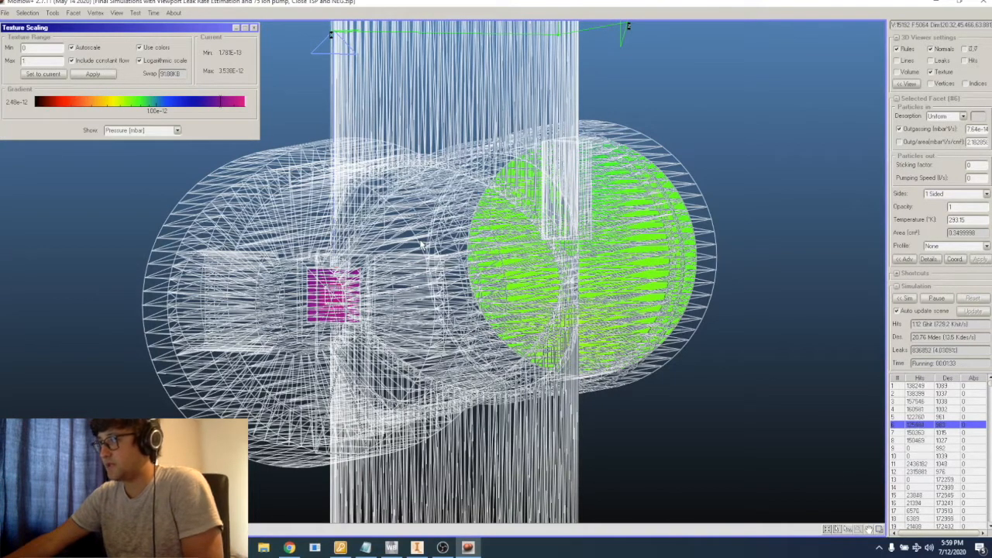
scroll(353, 256, down, 3)
mouse_move(375, 277)
right_down()
mouse_move(331, 289)
mouse_move(383, 268)
right_up()
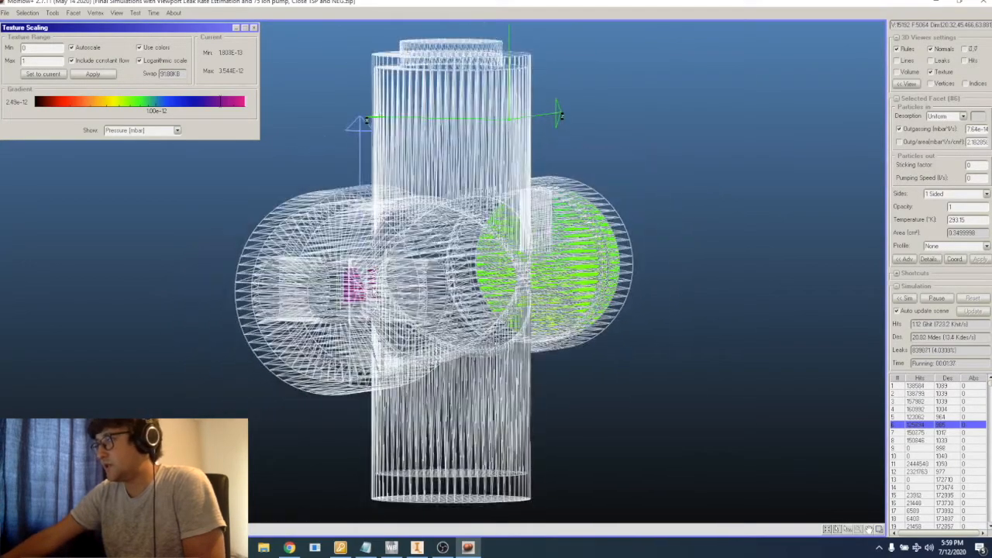
scroll(338, 314, up, 2)
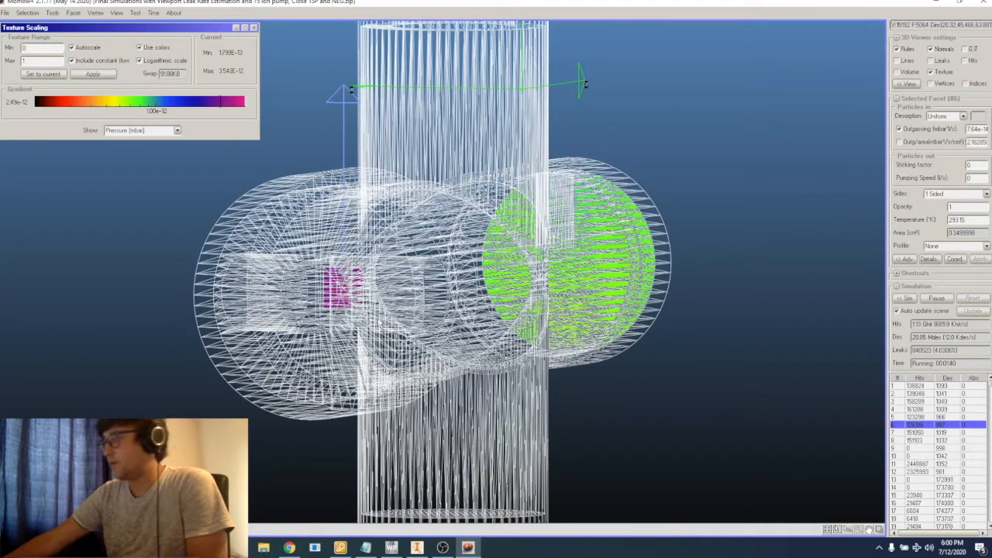
scroll(675, 311, down, 2)
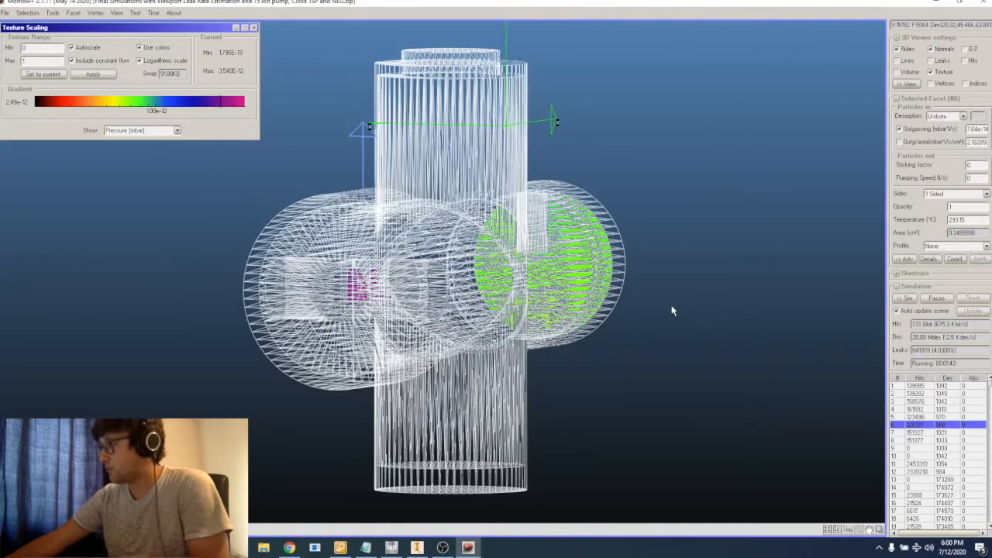
Pause the simulation and check individual facets in the facet list, ending with facet 35 selected
click(939, 298)
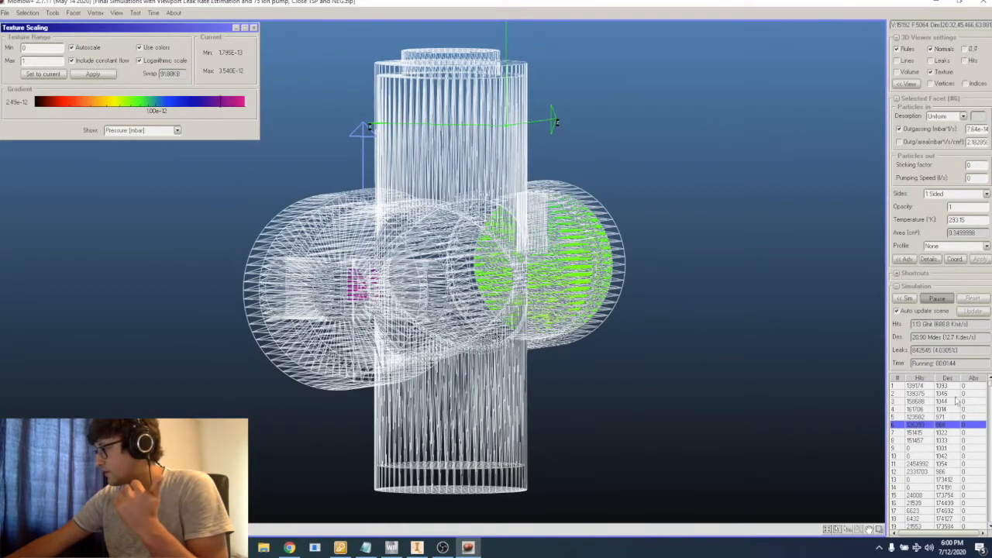
click(958, 408)
click(960, 401)
click(958, 393)
click(957, 388)
drag(990, 387, 963, 529)
click(967, 402)
click(968, 409)
click(969, 448)
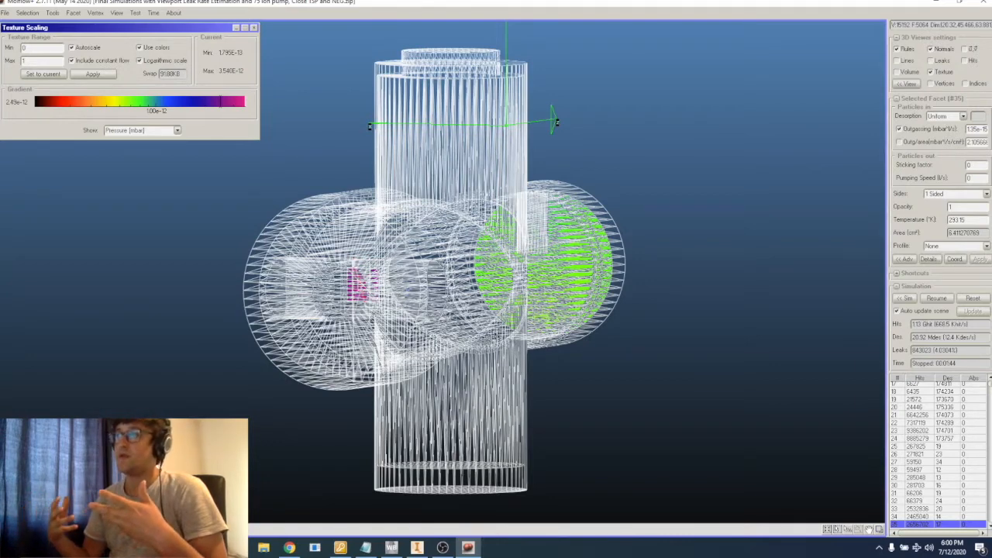
Close Texture Scaling and clear the facet selection
click(254, 28)
click(72, 13)
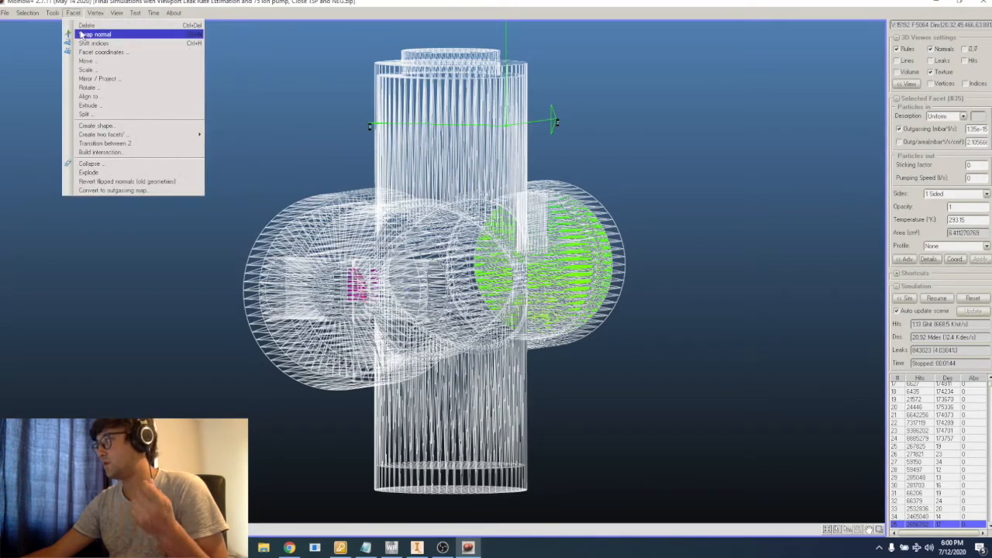
click(856, 105)
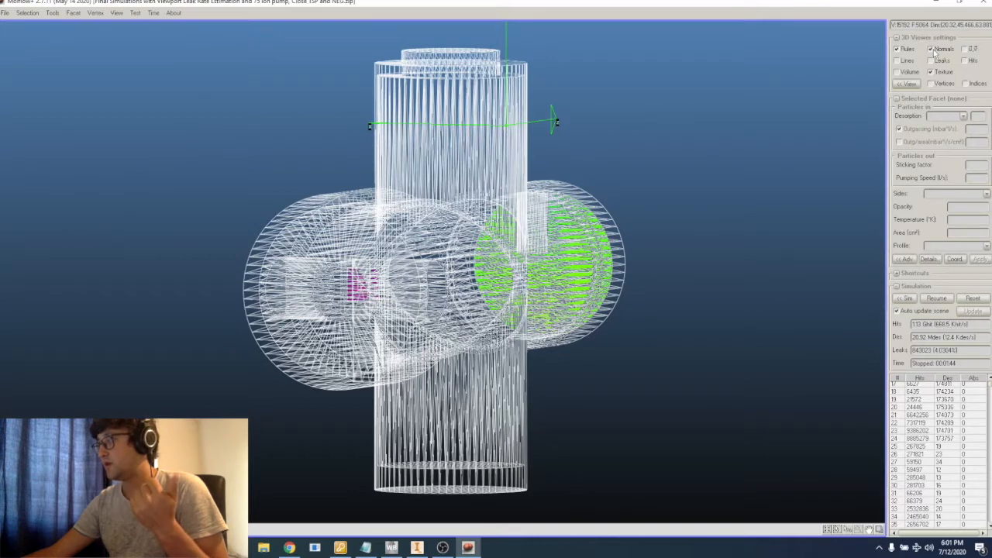
click(905, 259)
click(907, 260)
Set the gas molecular mass to 2 g/mol in Global Settings, apply it with the simulation reset, and close the settings
click(907, 298)
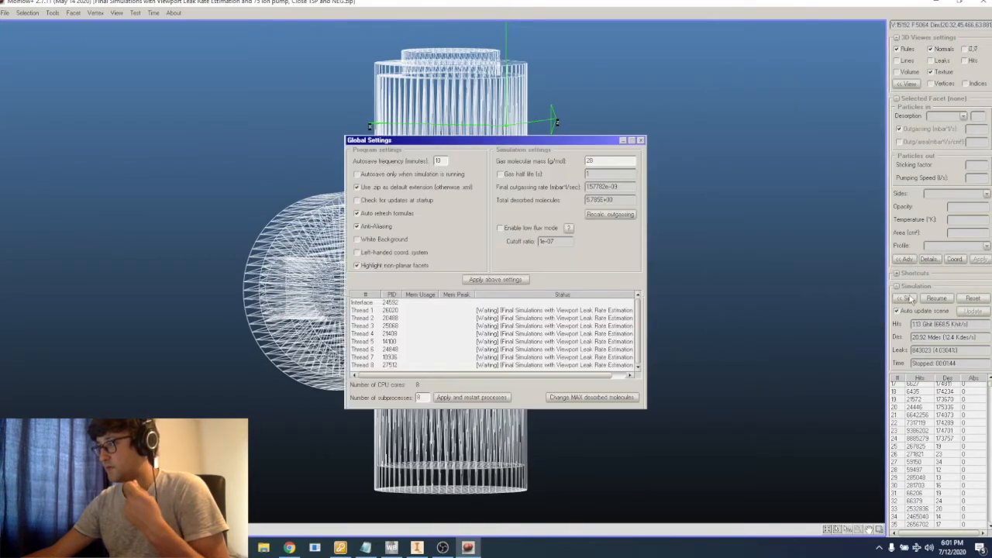
double_click(614, 162)
text(2)
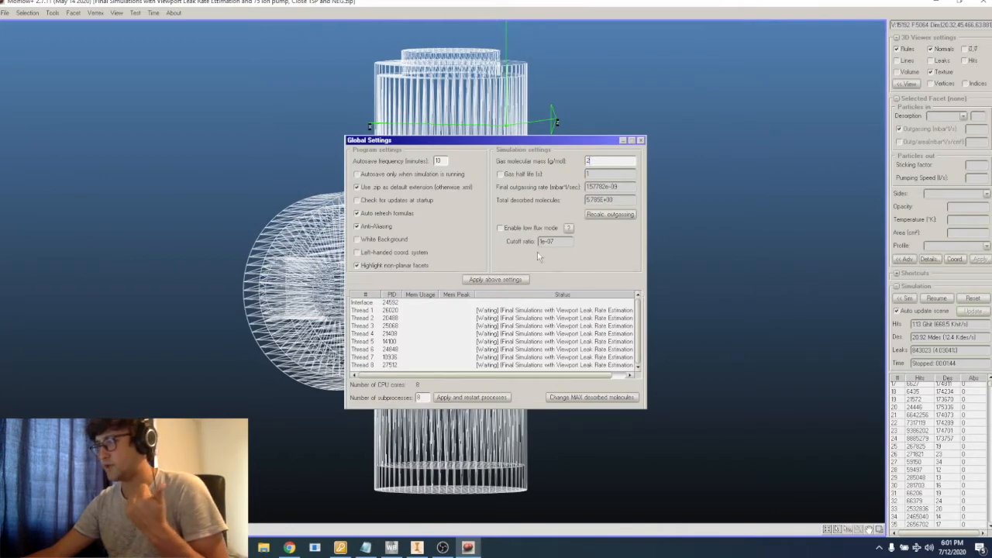
click(508, 281)
click(488, 292)
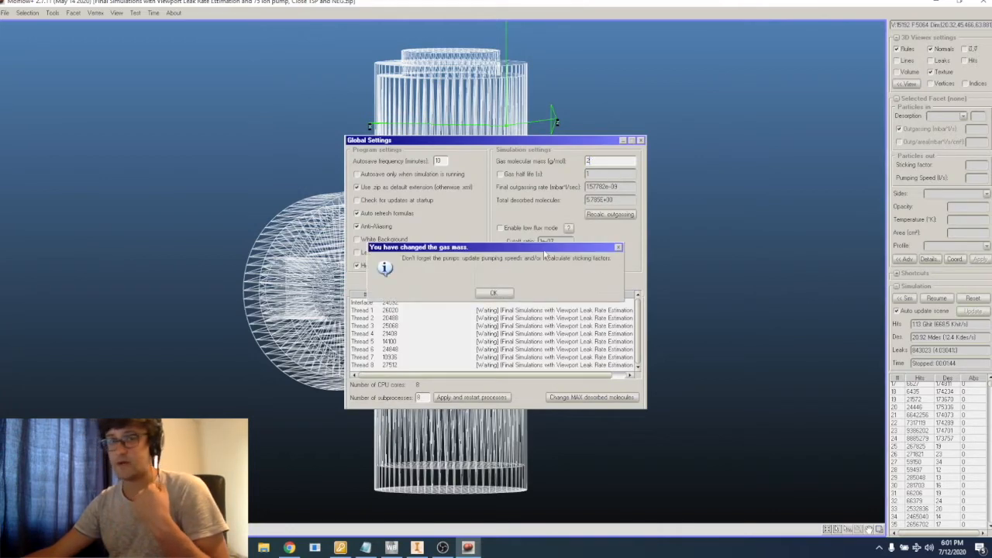
click(493, 293)
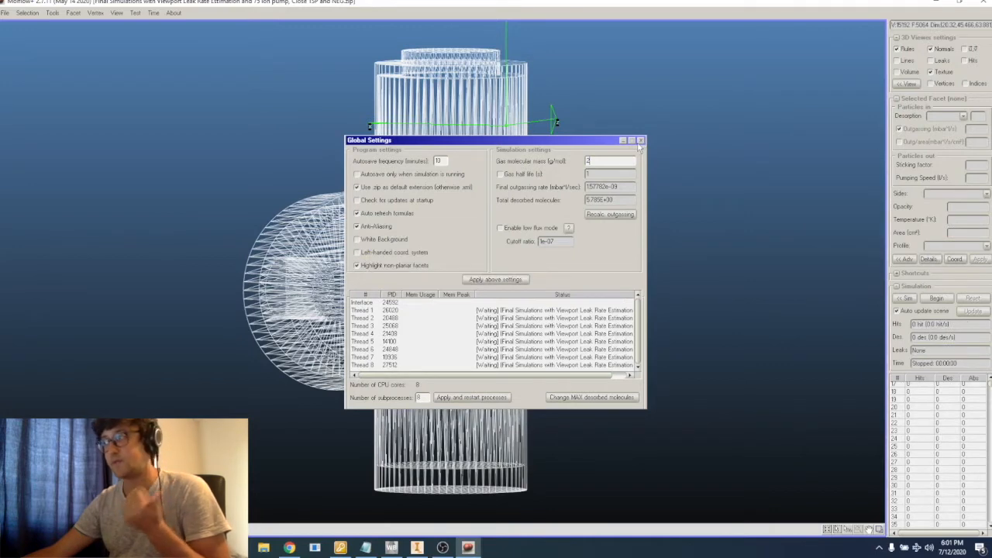
click(641, 141)
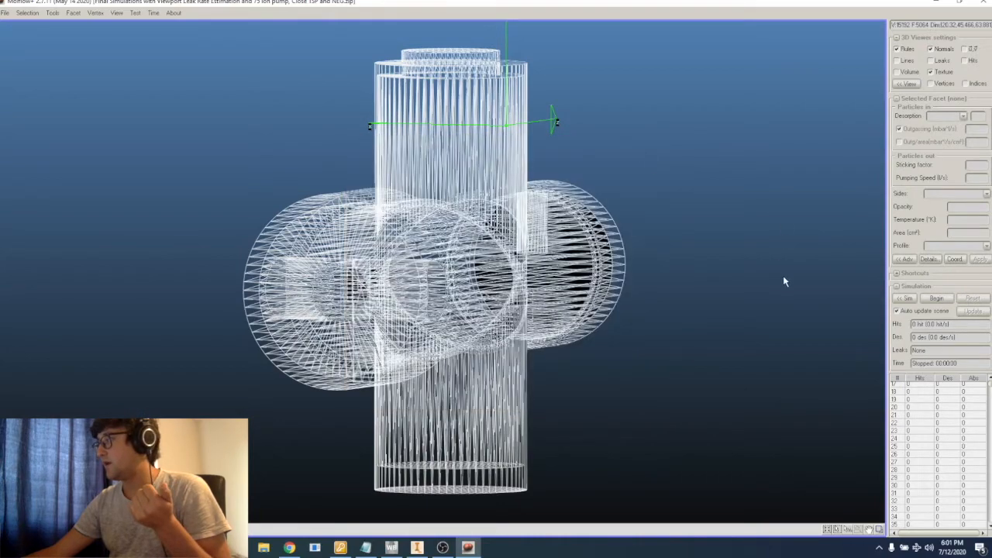
Begin the simulation with the new gas mass and view its hits from the first facet in the list
click(935, 299)
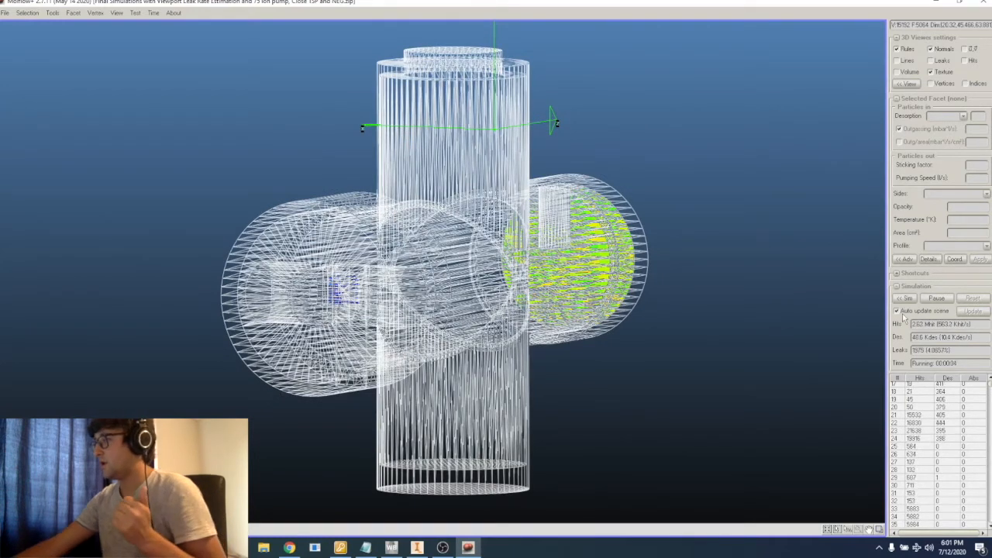
right_drag(566, 331, 587, 354)
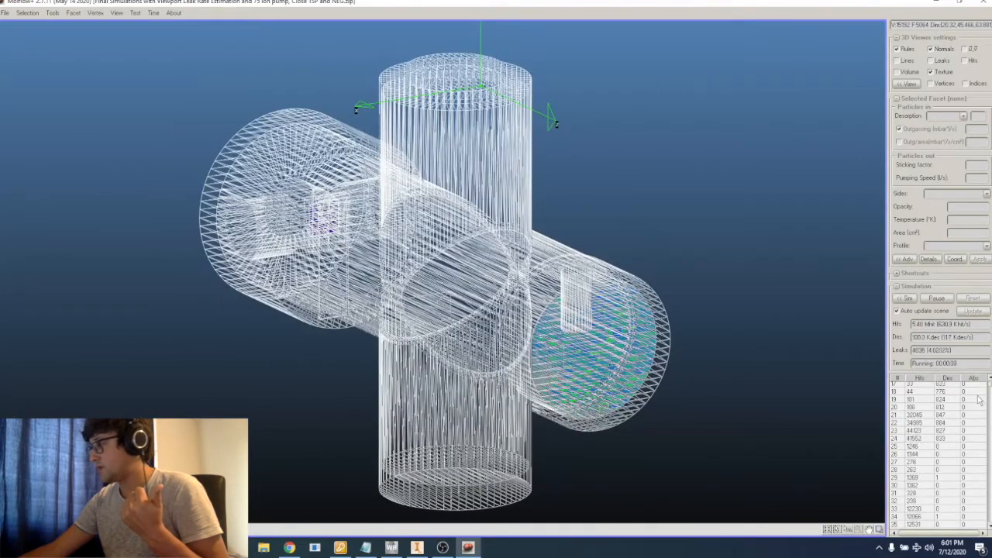
drag(988, 389, 988, 382)
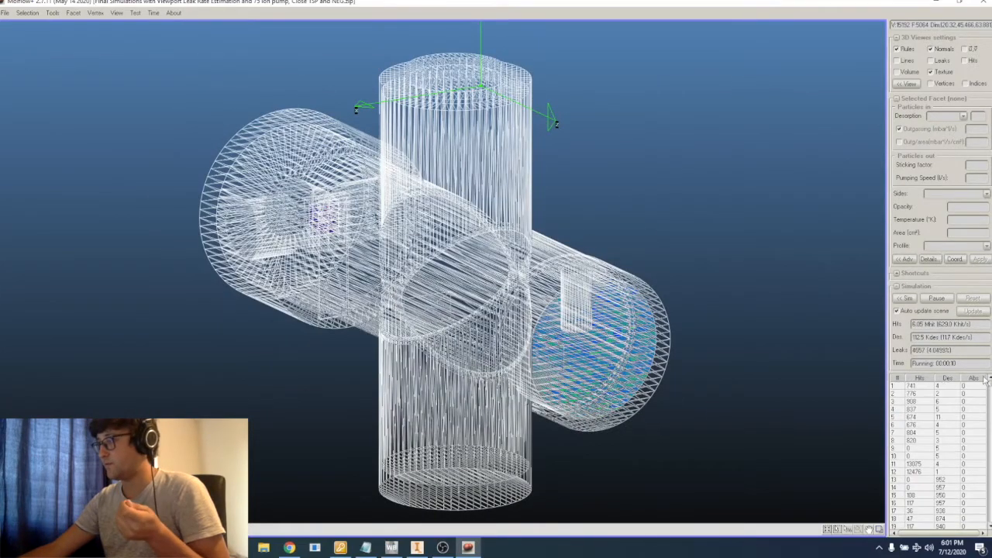
right_drag(756, 320, 754, 366)
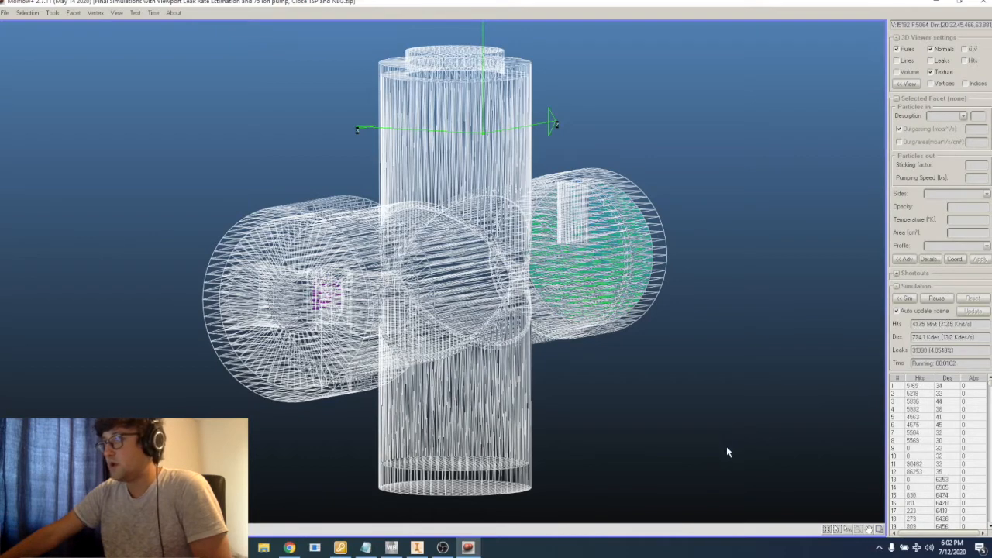
Open Texture Scaling for the running simulation and inspect the pressure colours on the small square and round end face
click(28, 13)
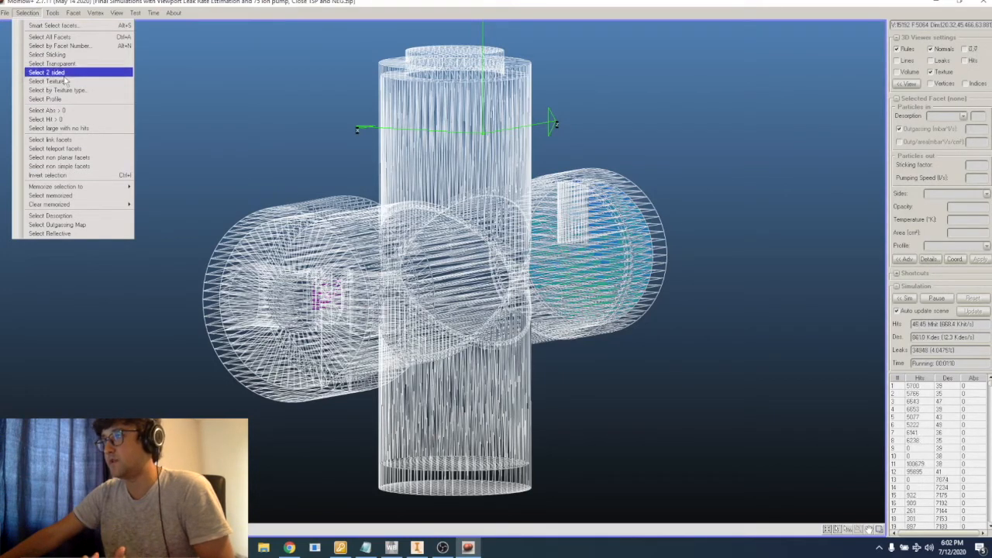
click(52, 13)
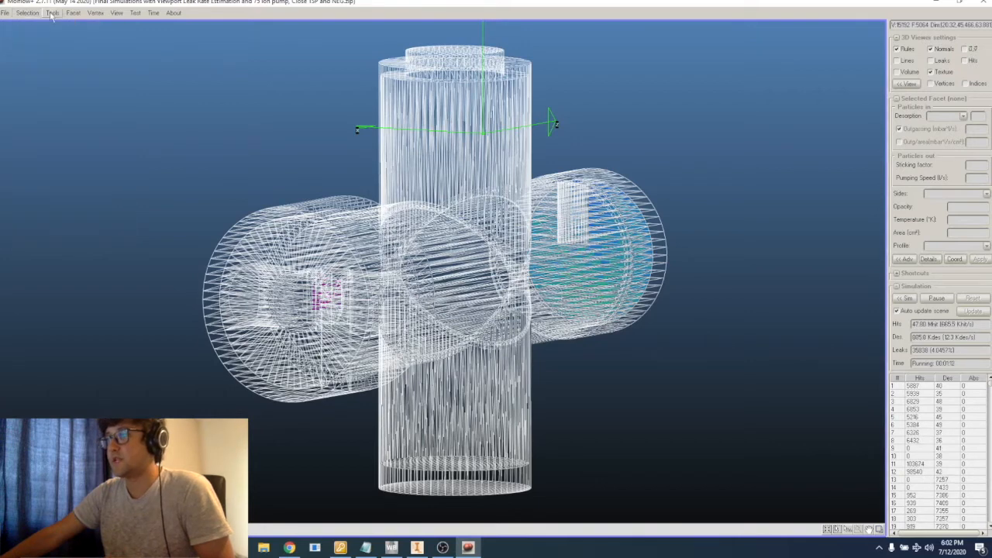
click(52, 13)
click(74, 66)
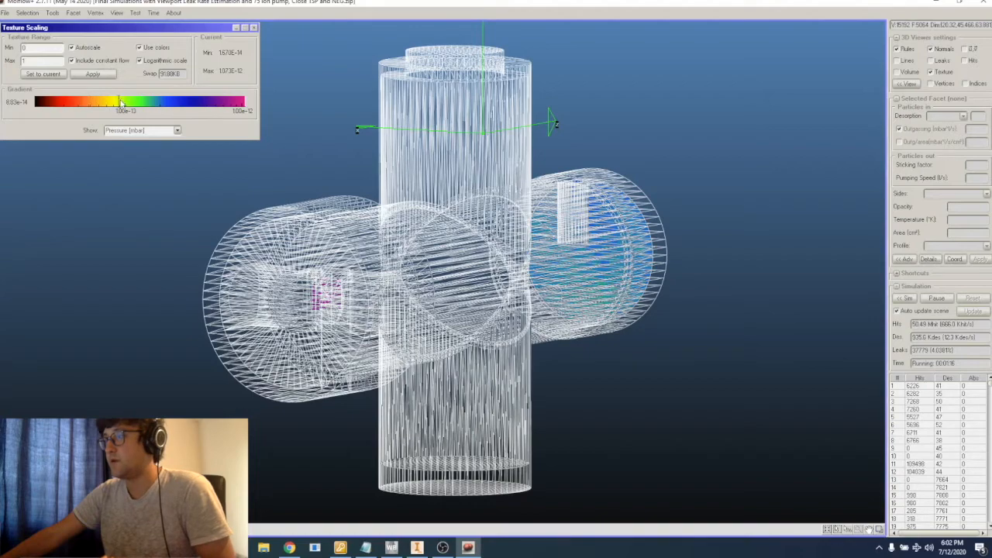
right_drag(371, 290, 399, 293)
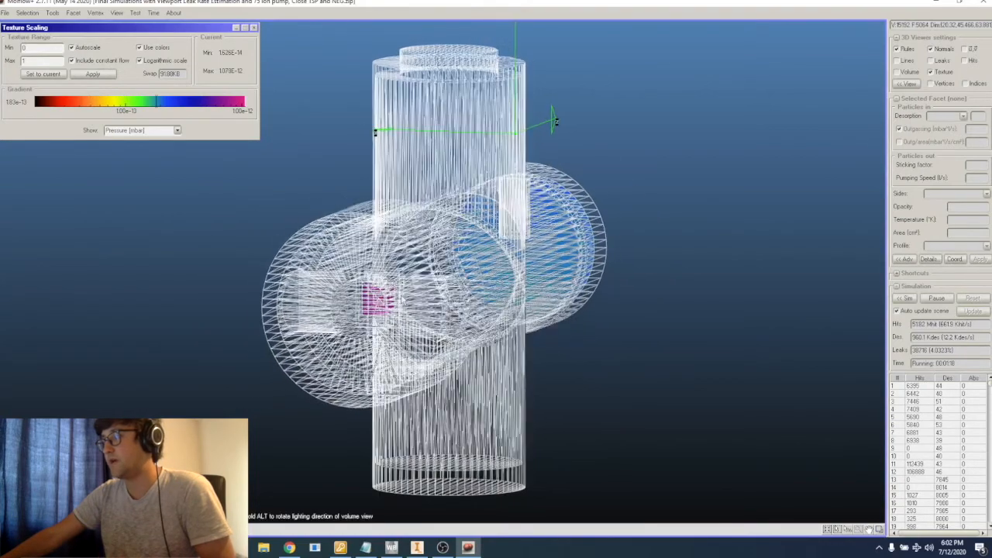
scroll(397, 293, up, 5)
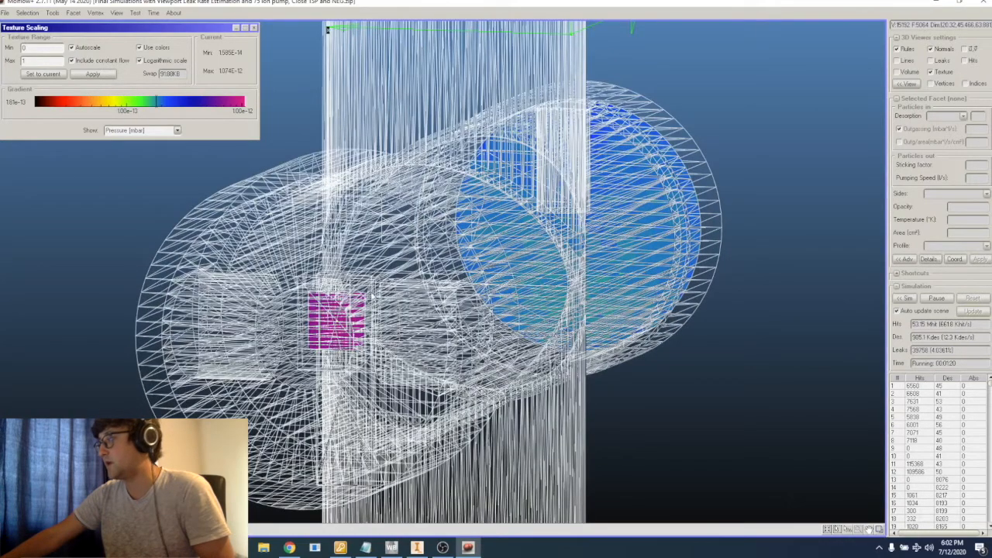
Select facet 2746 on the round textured end face and open its advanced facet parameters
click(629, 228)
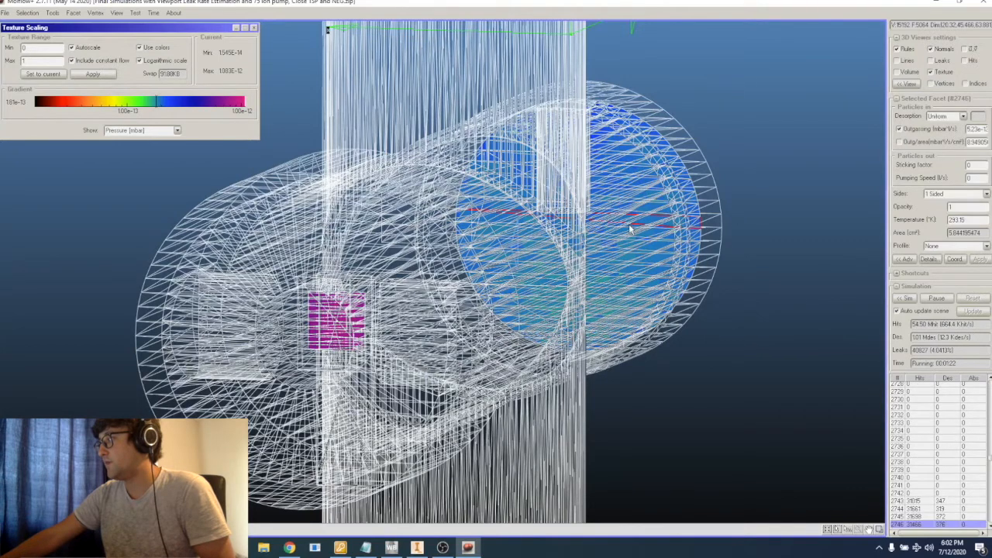
click(901, 259)
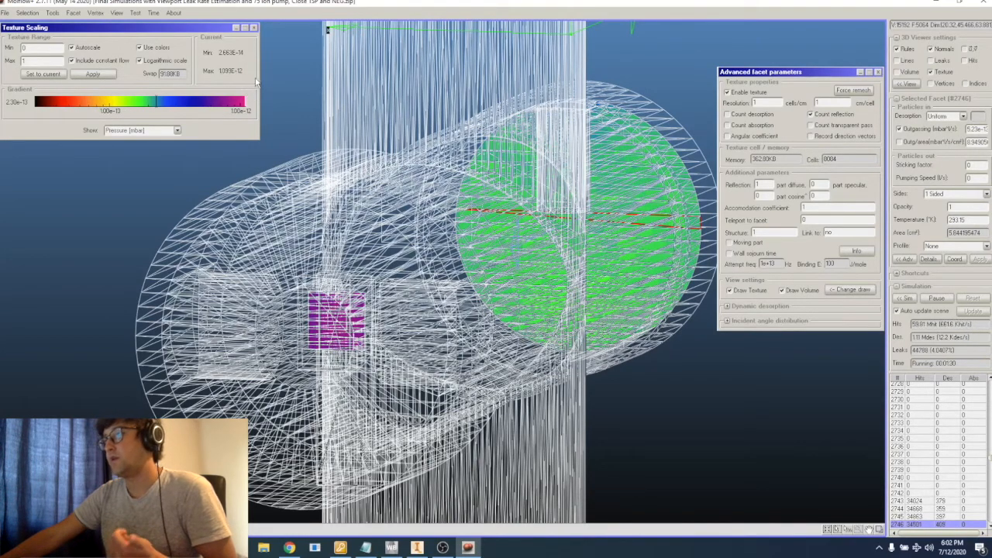
click(53, 13)
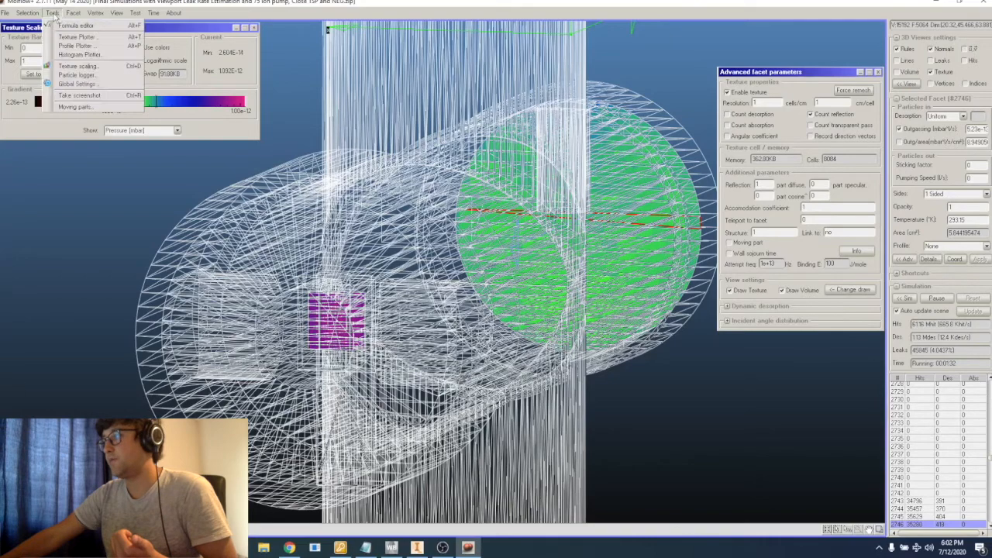
click(24, 14)
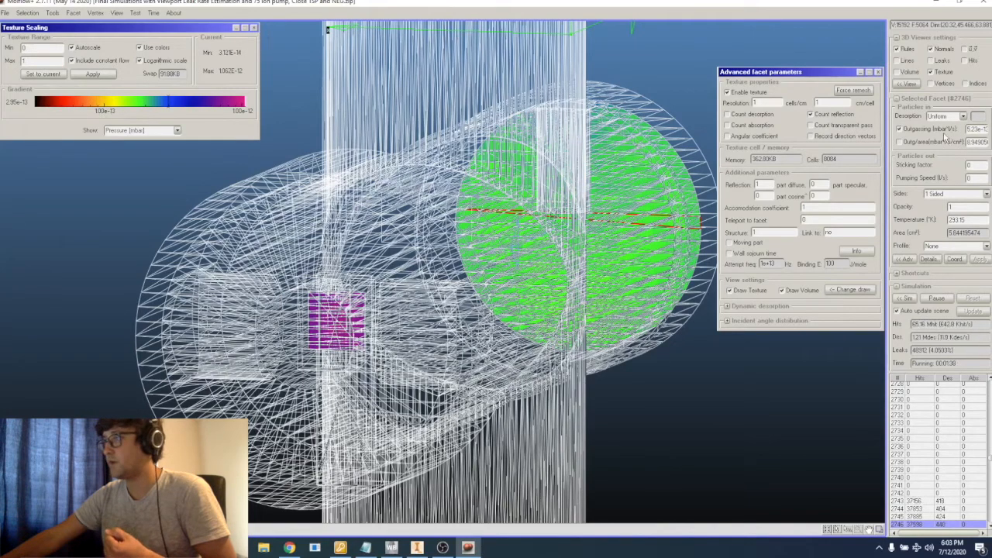
Close the advanced facet parameters and Texture Scaling windows and view the whole chamber model
click(878, 71)
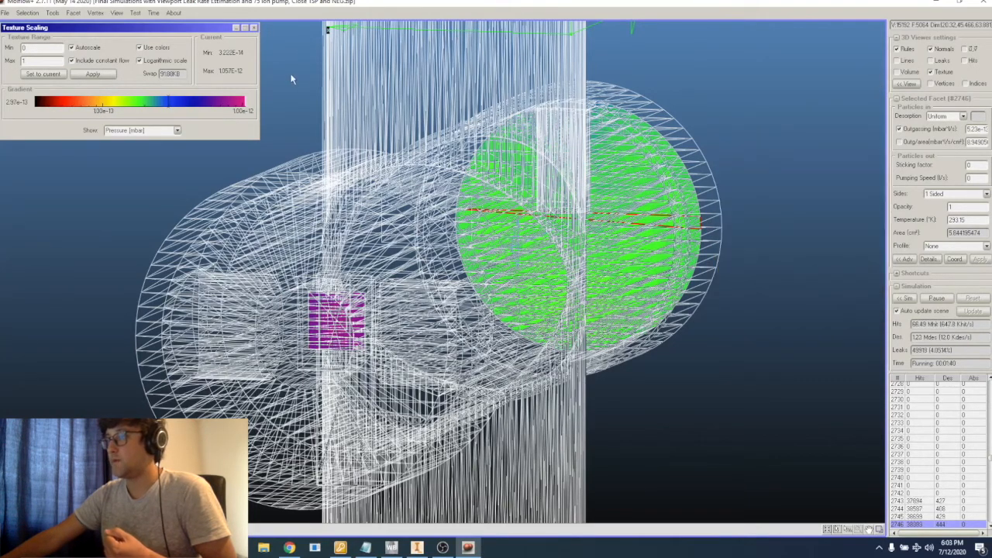
click(253, 27)
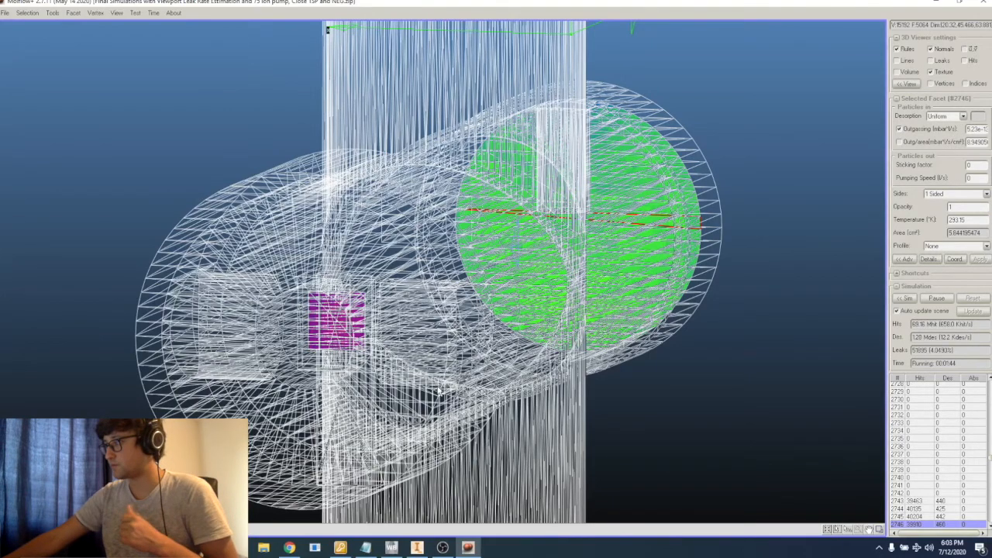
right_drag(579, 170, 409, 175)
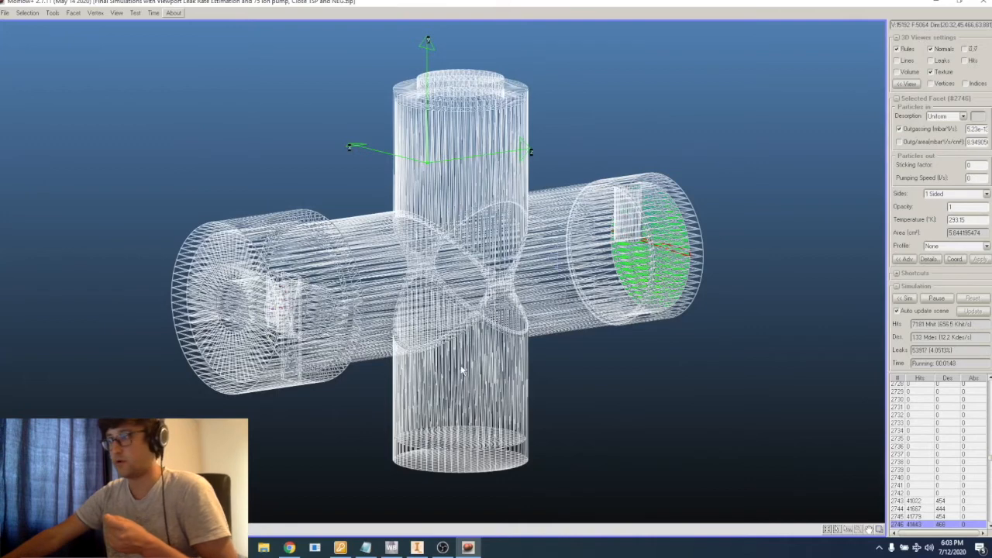